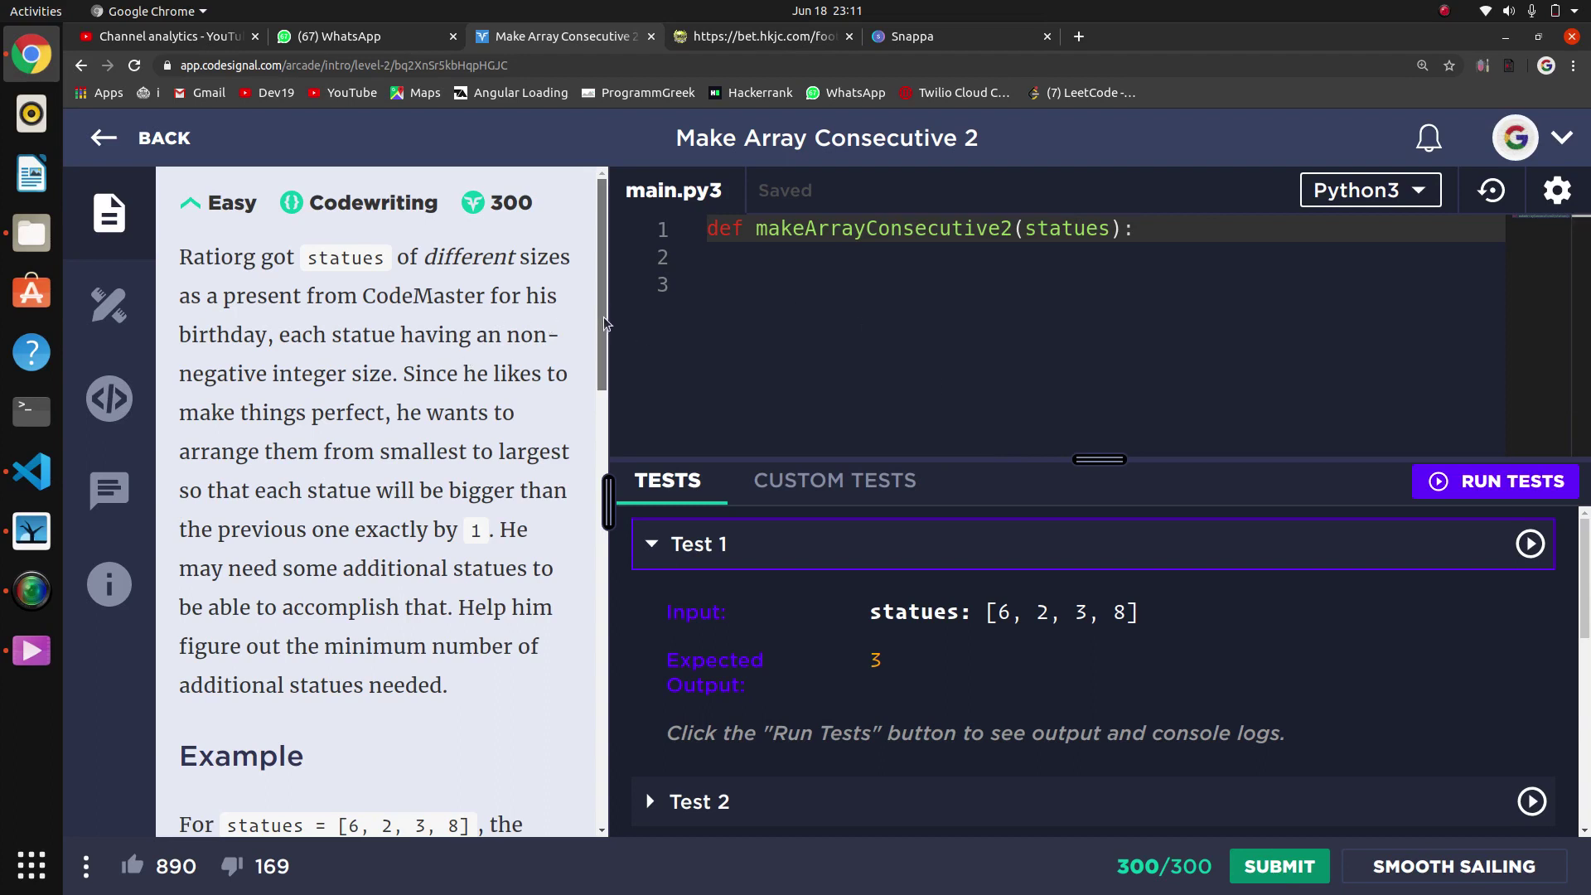
{"action": "left_click_drag", "start_coordinate": [604, 323], "coordinate": [579, 413]}
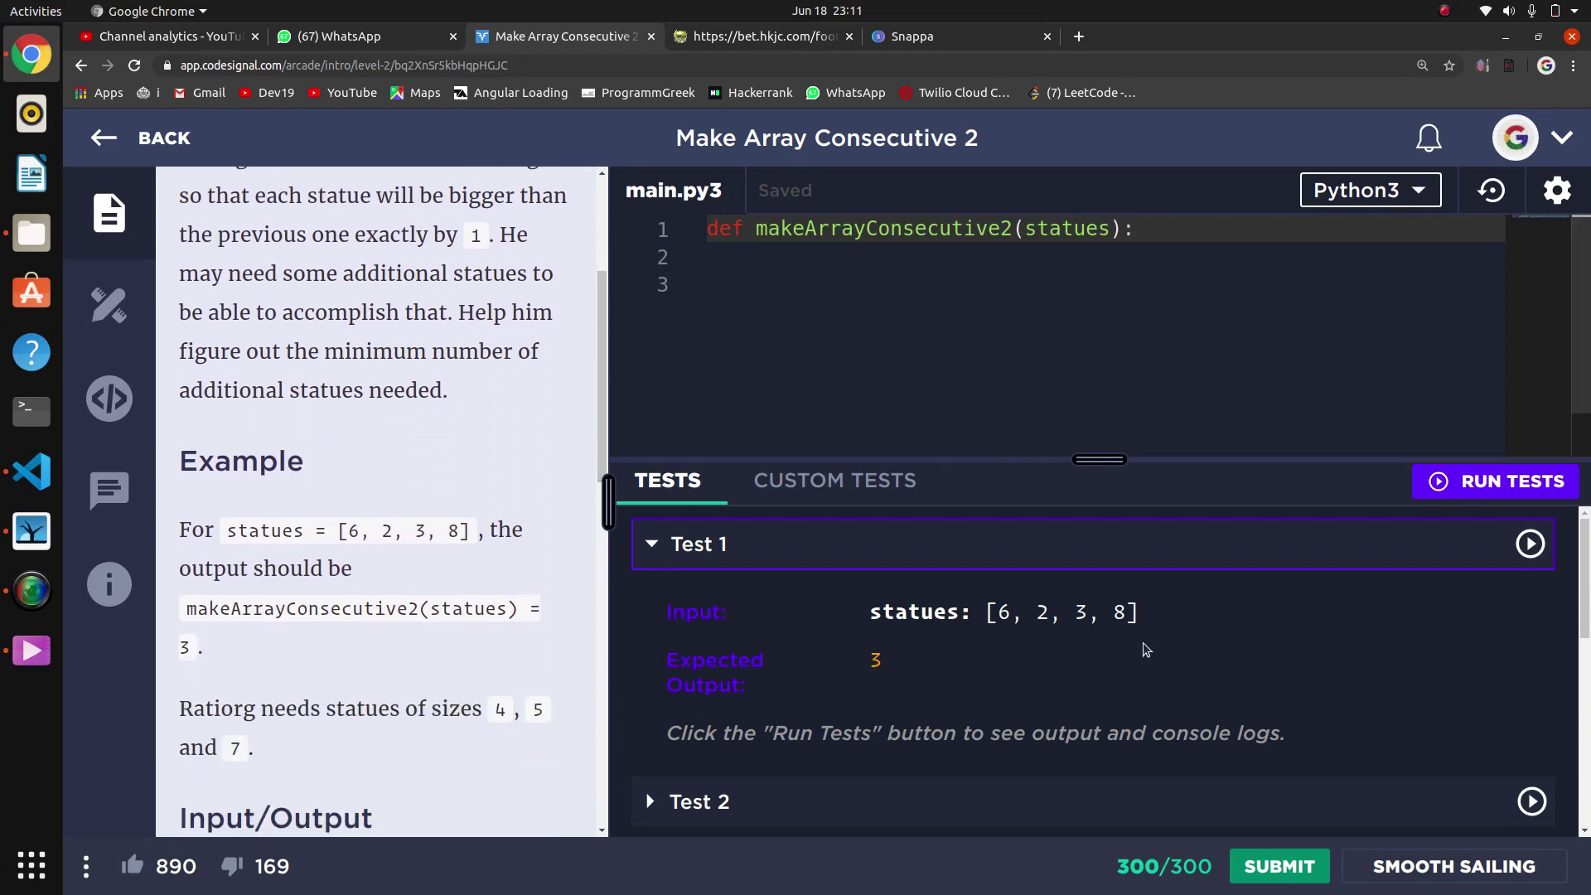
Copy Test 1's array [6, 2, 3, 8] onto line 3 of the code, with blank lines below.
{"action": "left_click_drag", "start_coordinate": [1139, 611], "coordinate": [991, 623]}
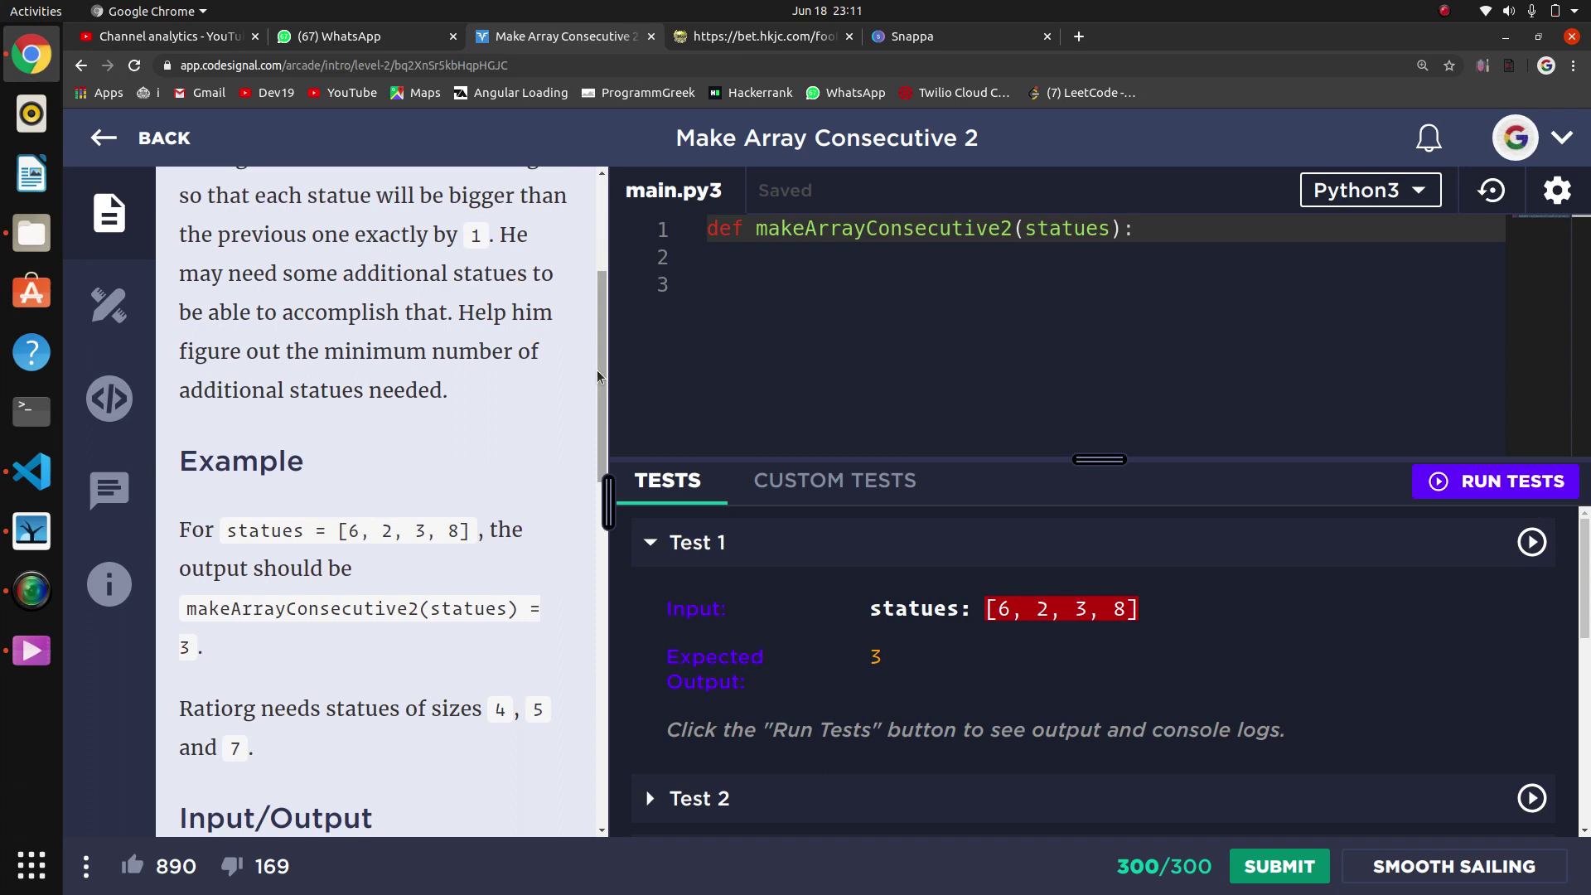
{"action": "left_click_drag", "start_coordinate": [598, 370], "coordinate": [592, 357]}
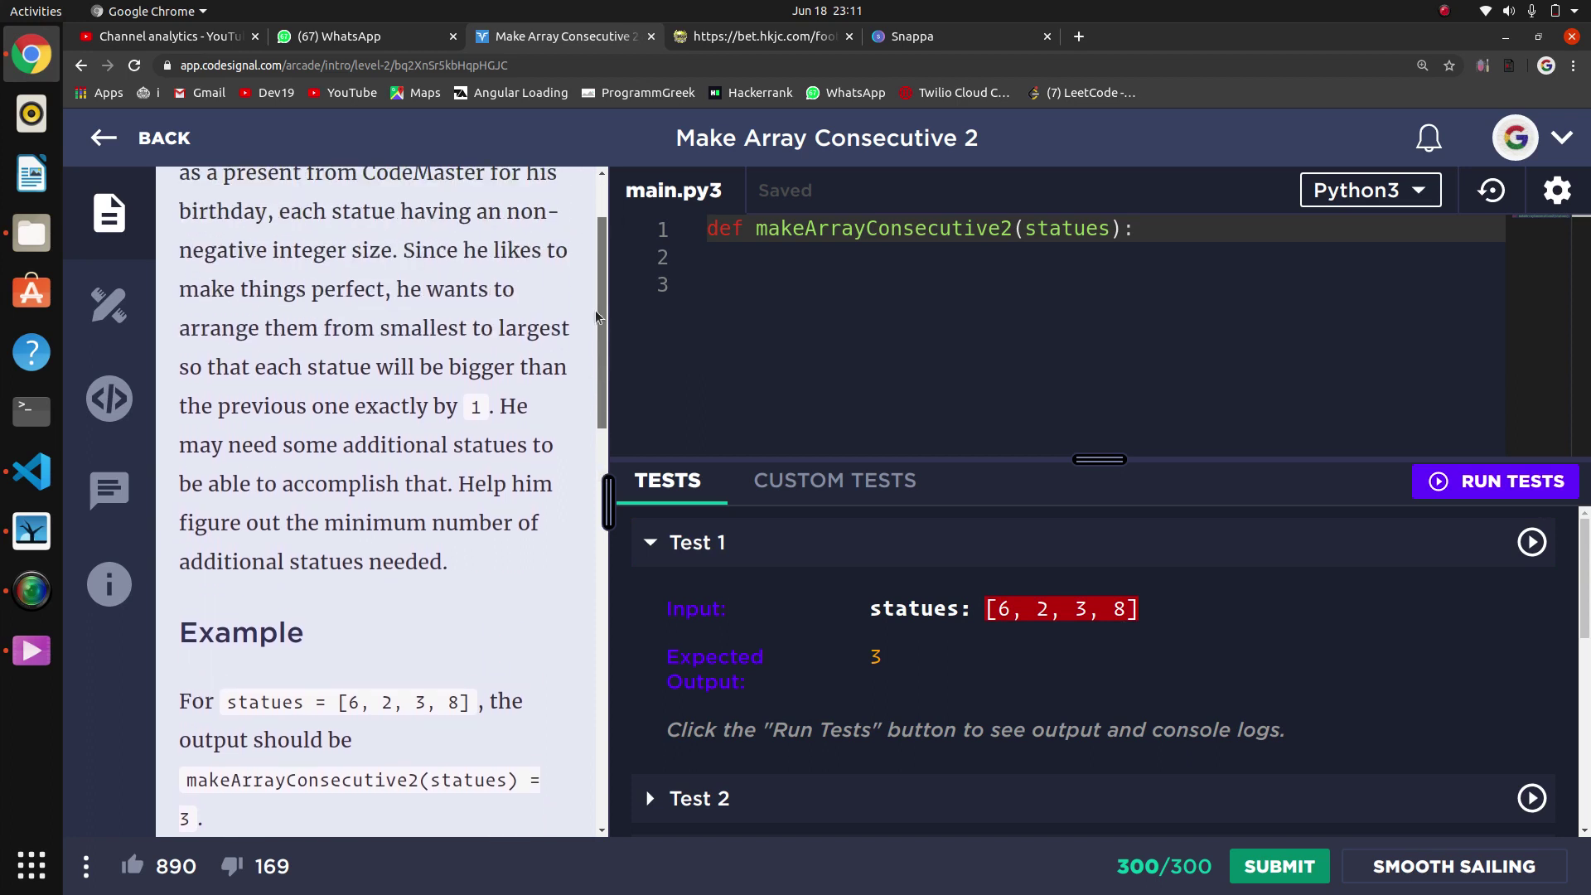
{"action": "left_click", "coordinate": [805, 311]}
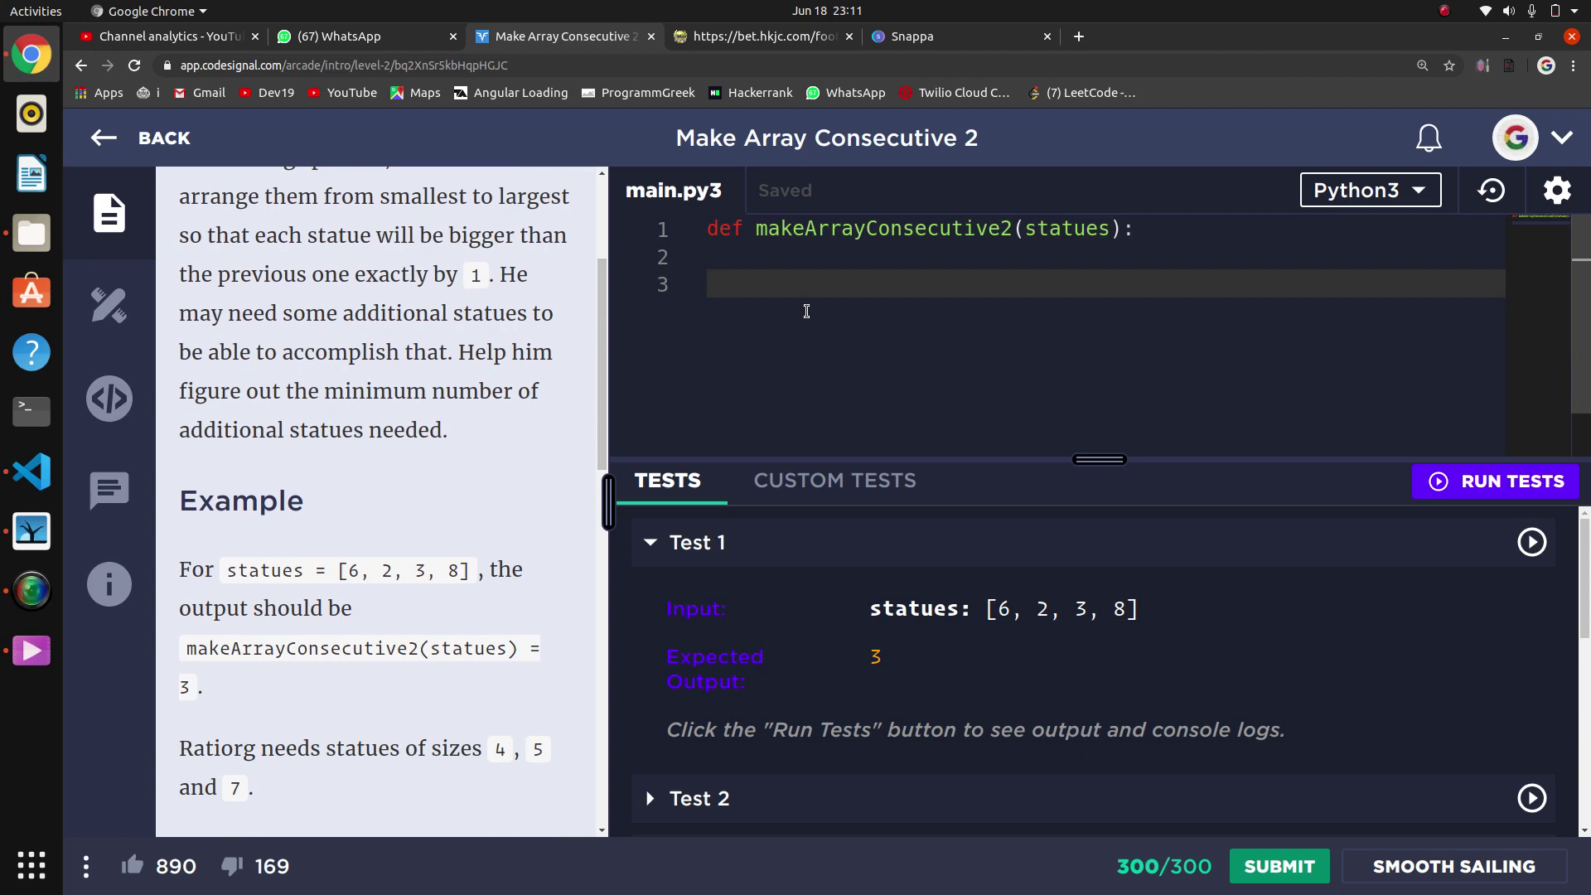
{"action": "type", "text": "[6, 2, 3, 8]"}
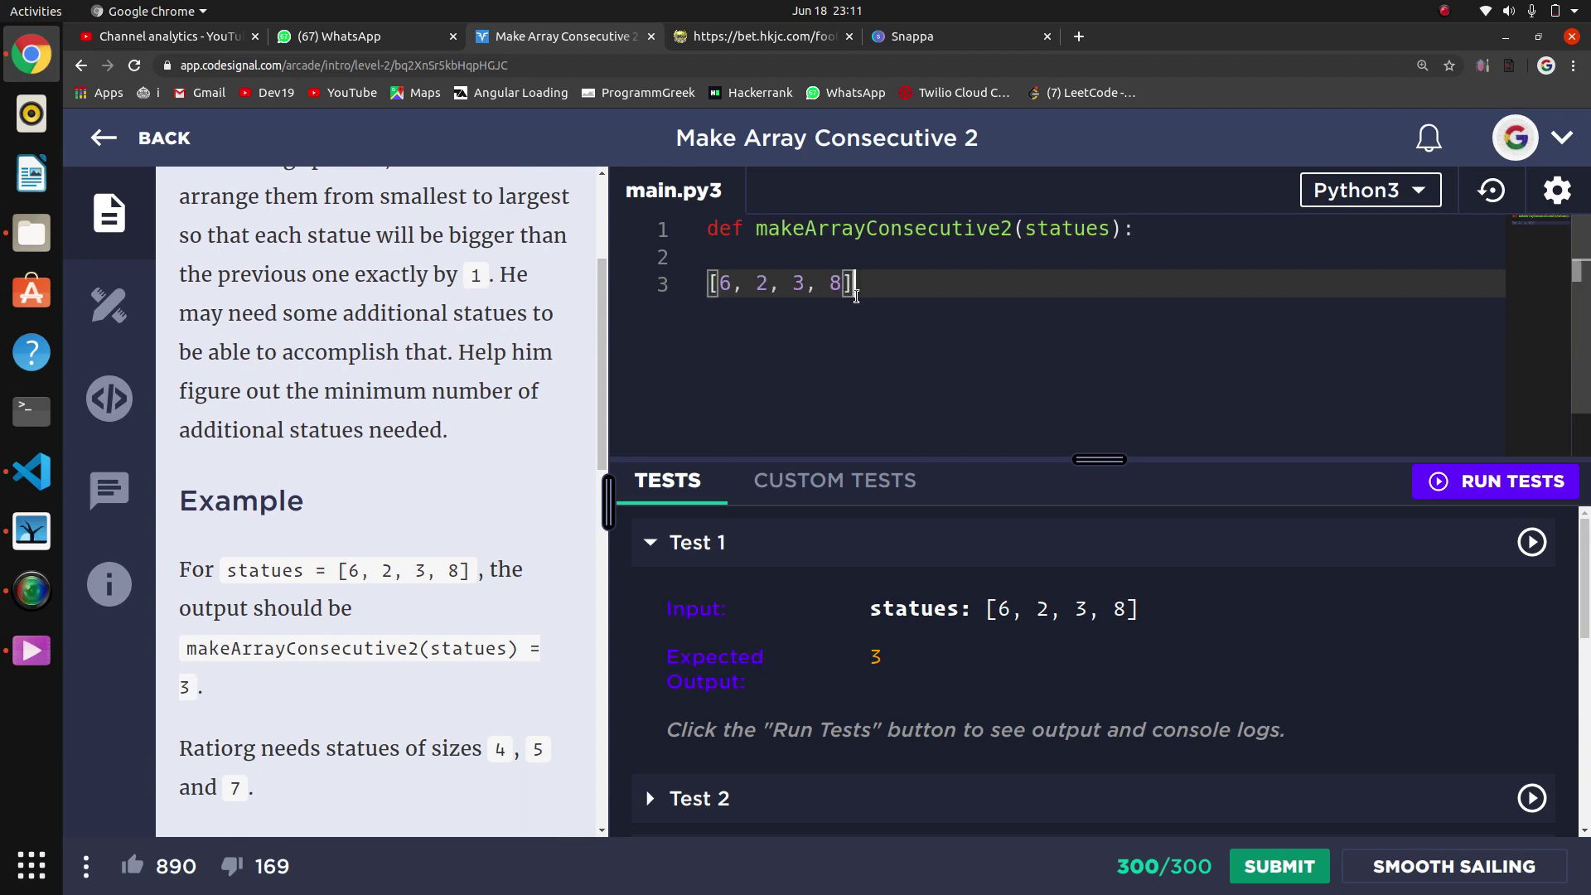
{"action": "key", "text": "Return"}
{"action": "key", "text": "Return"}
{"action": "type", "text": "["}
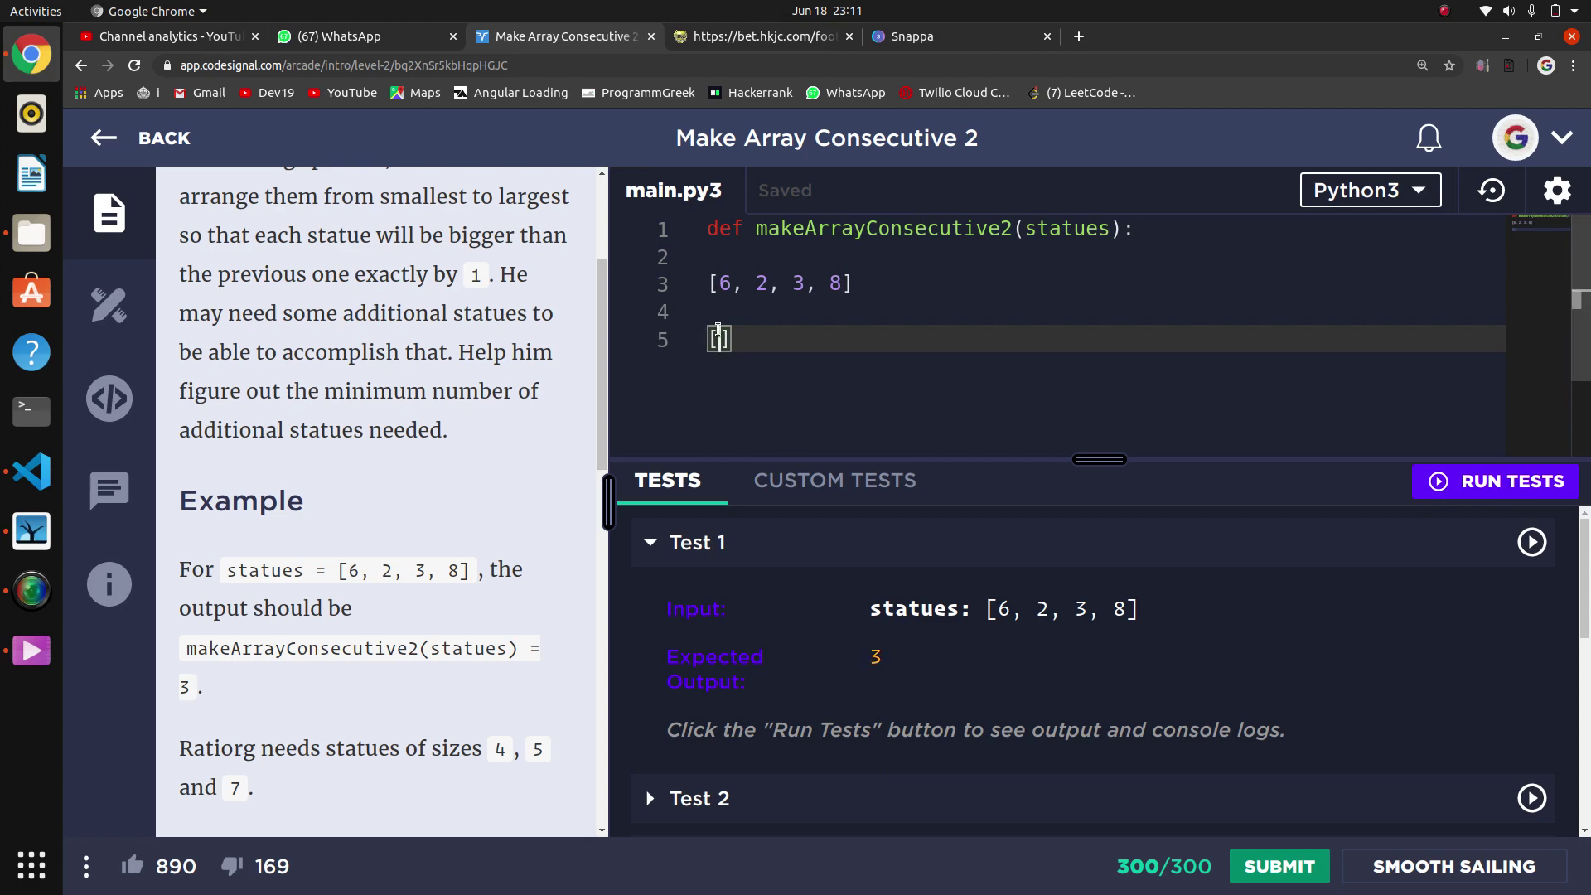
{"action": "type", "text": "2,"}
{"action": "type", "text": "3,"}
{"action": "type", "text": "6,8"}
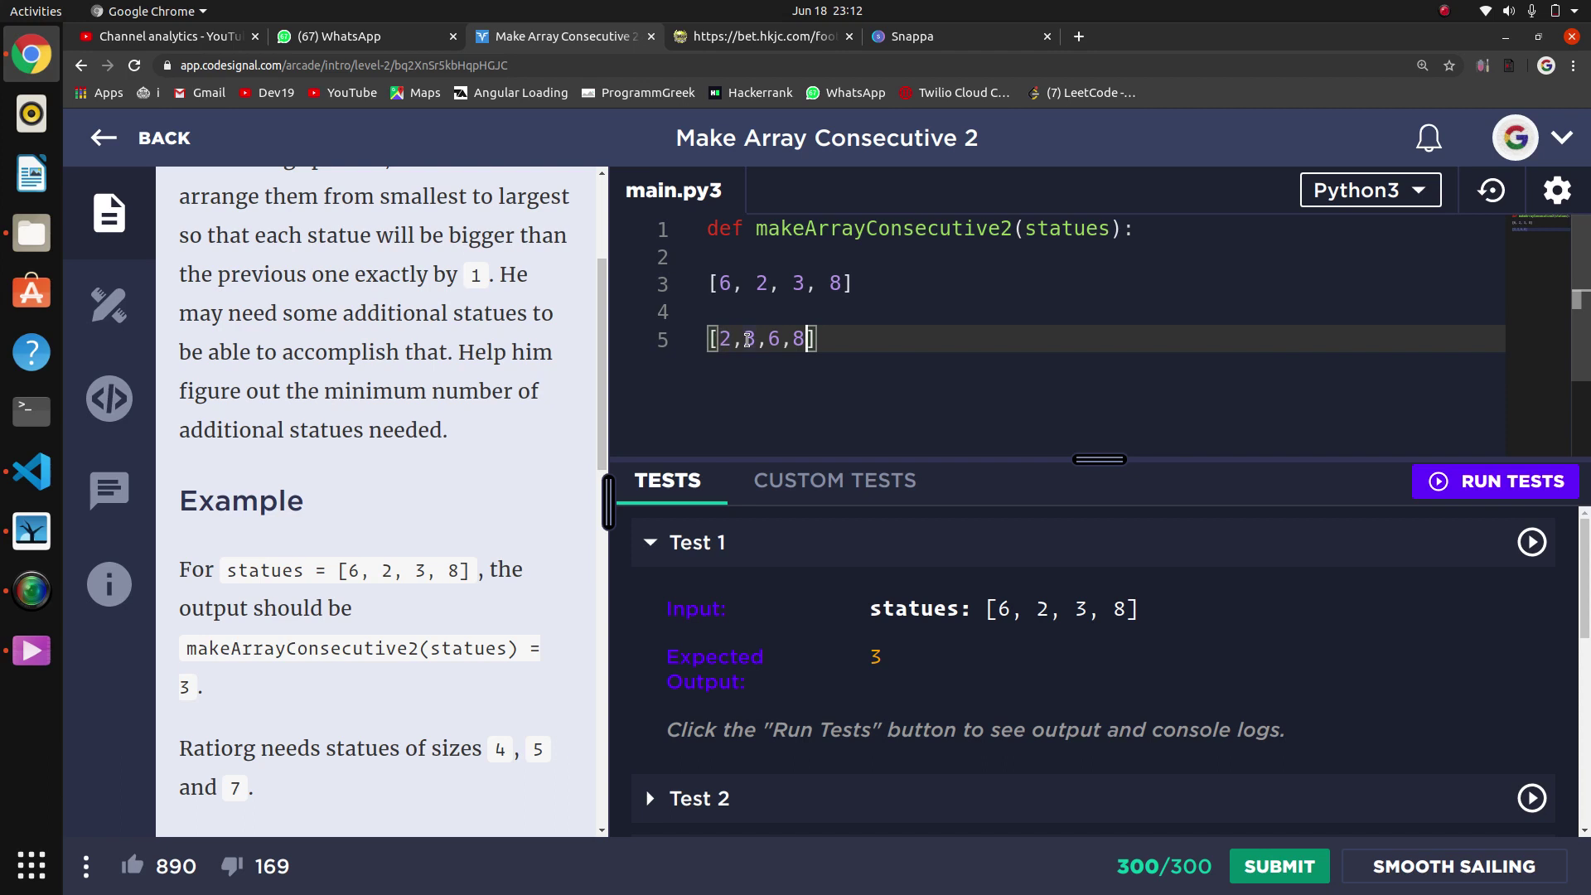
{"action": "double_click", "coordinate": [750, 338]}
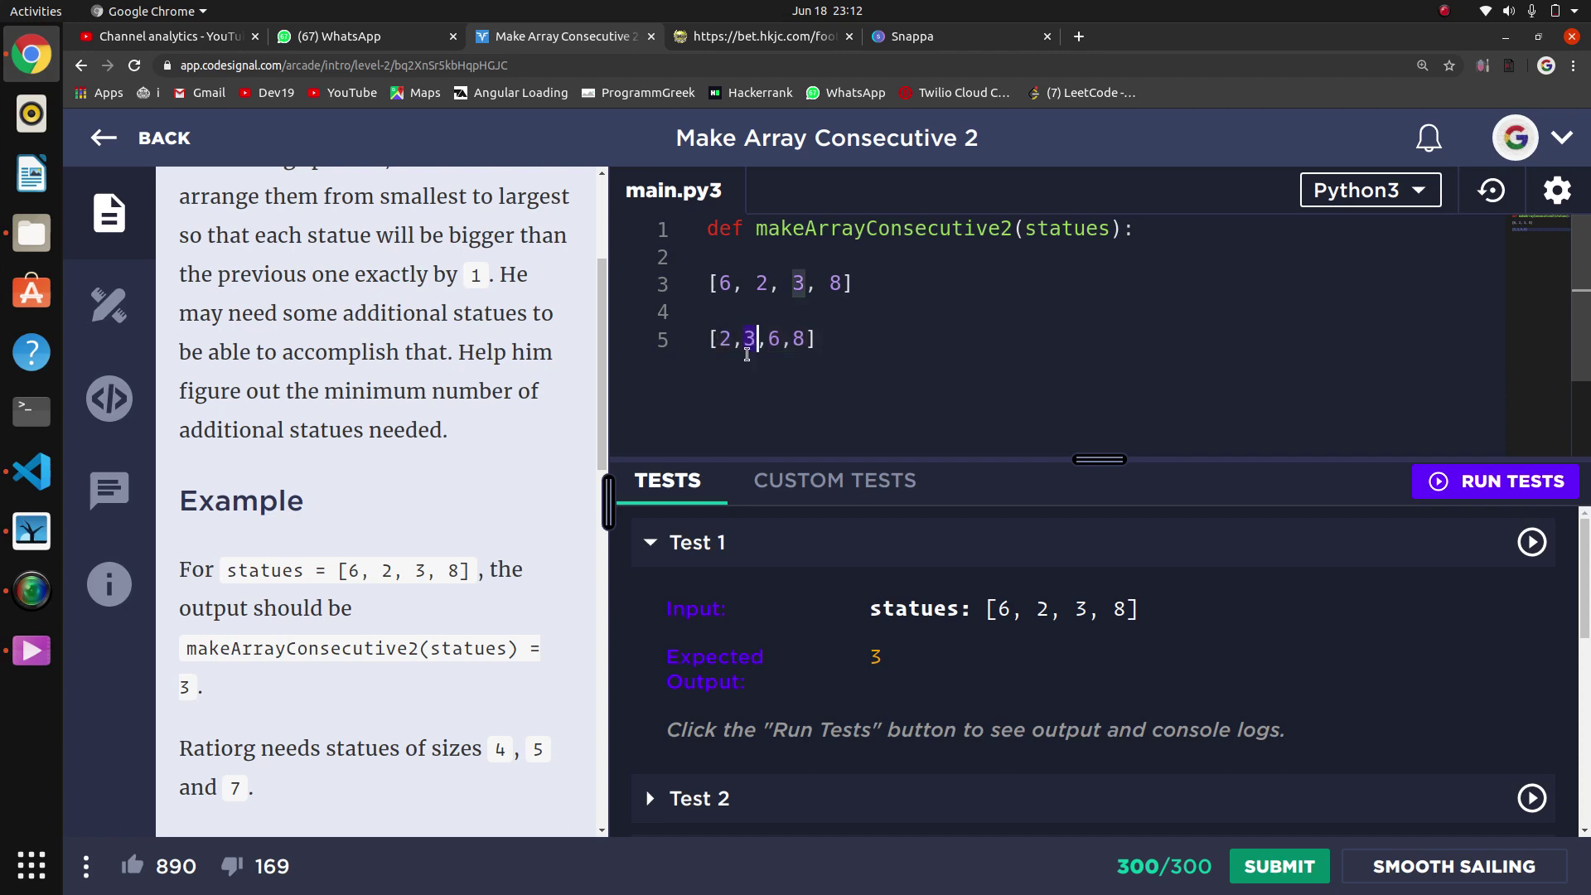
{"action": "key", "text": "End"}
{"action": "double_click", "coordinate": [751, 339]}
{"action": "left_click", "coordinate": [743, 338]}
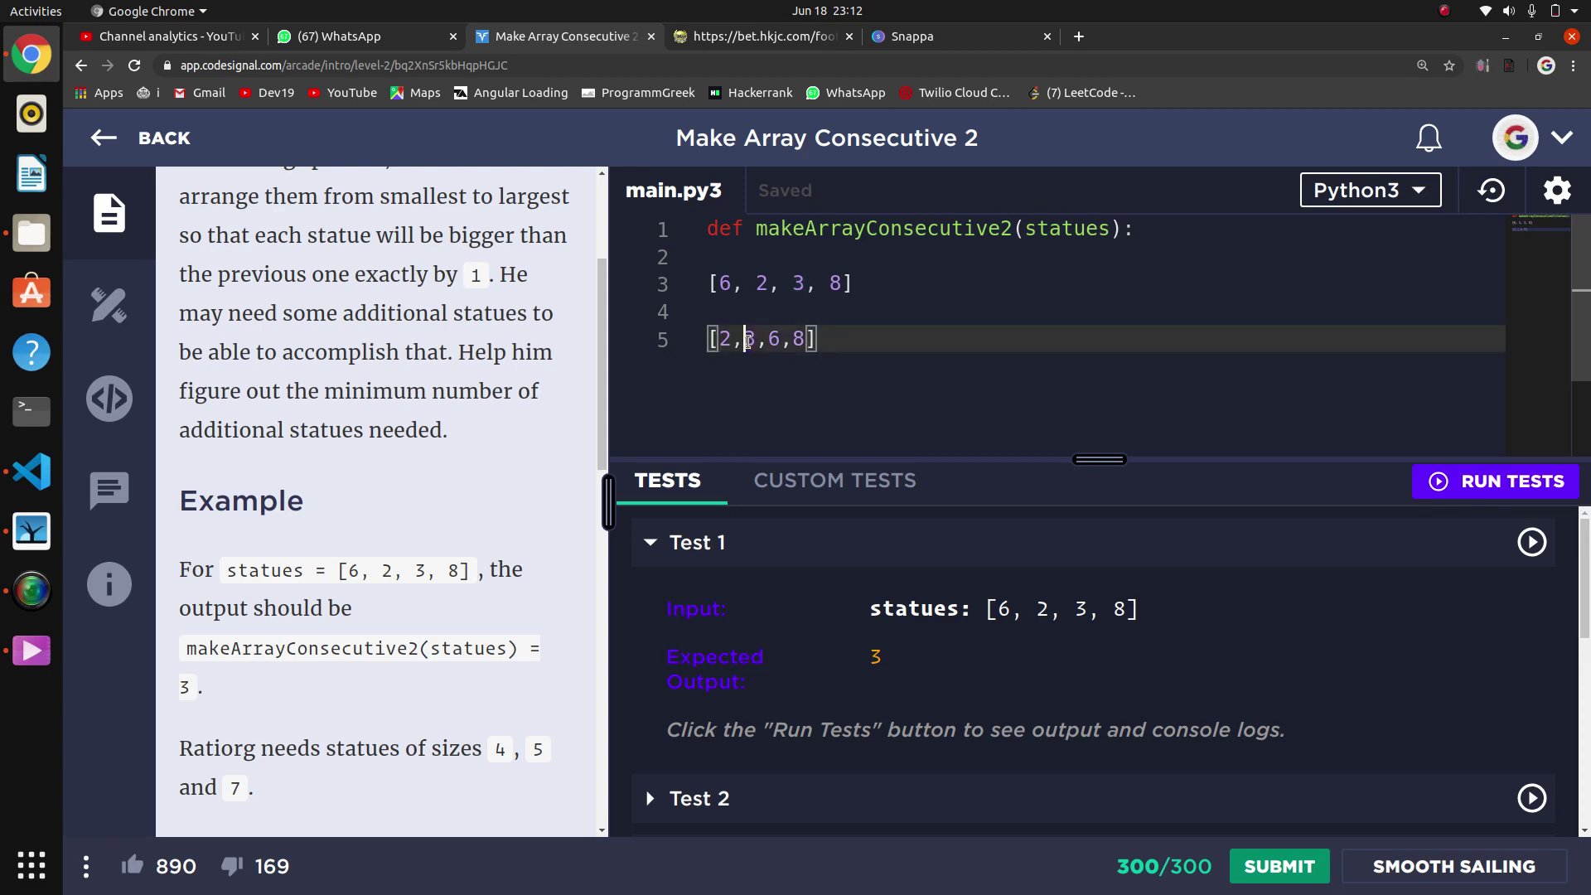
{"action": "double_click", "coordinate": [724, 338]}
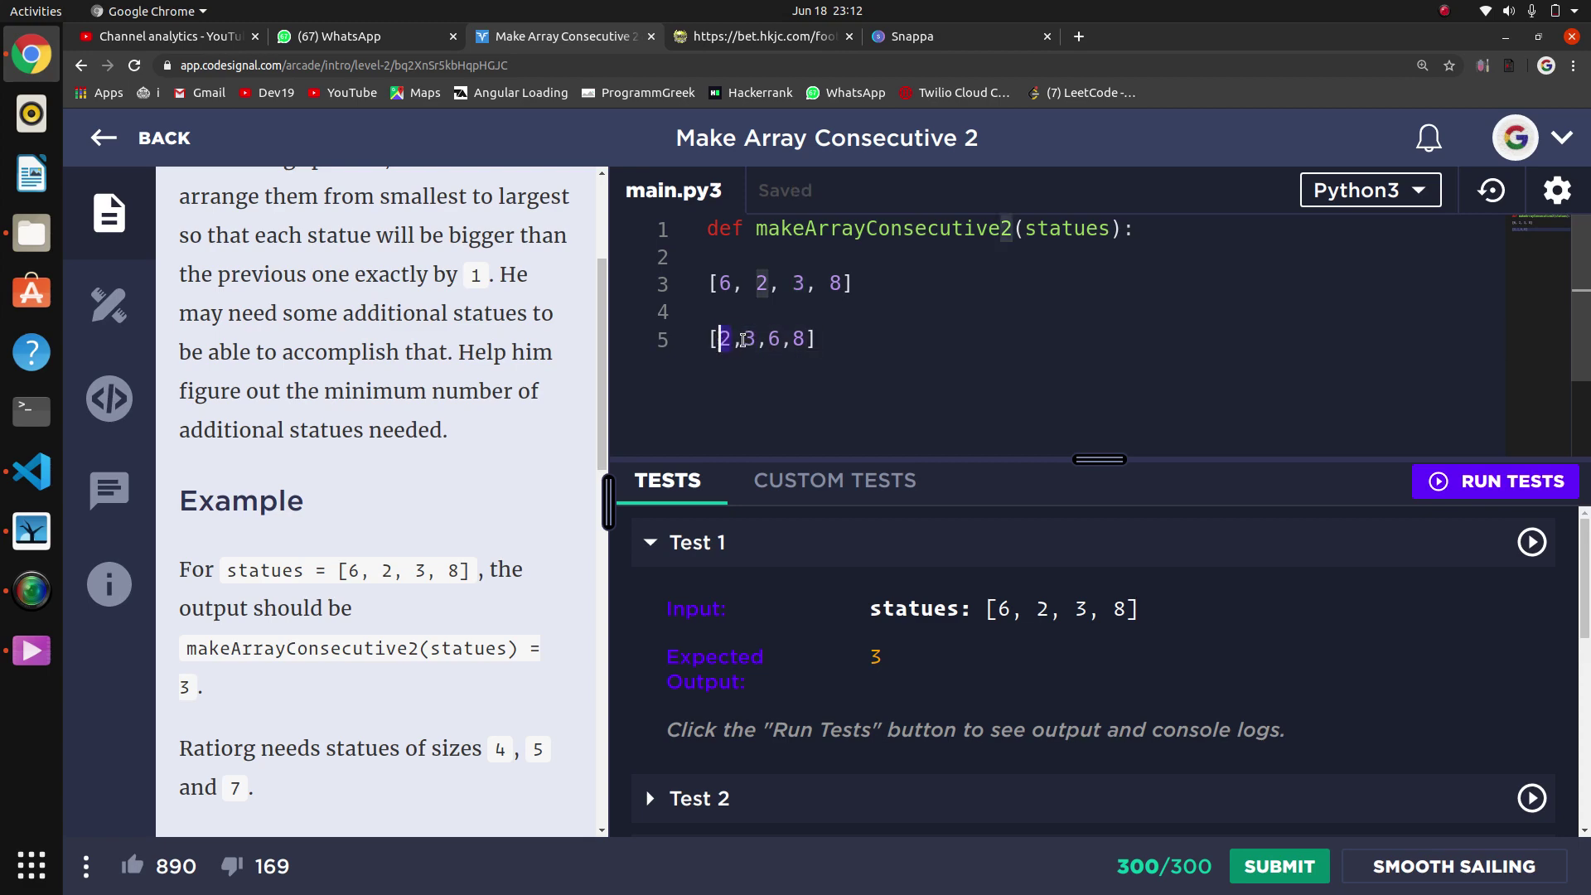
{"action": "left_click_drag", "start_coordinate": [754, 338], "coordinate": [733, 338]}
{"action": "left_click_drag", "start_coordinate": [310, 273], "coordinate": [478, 272]}
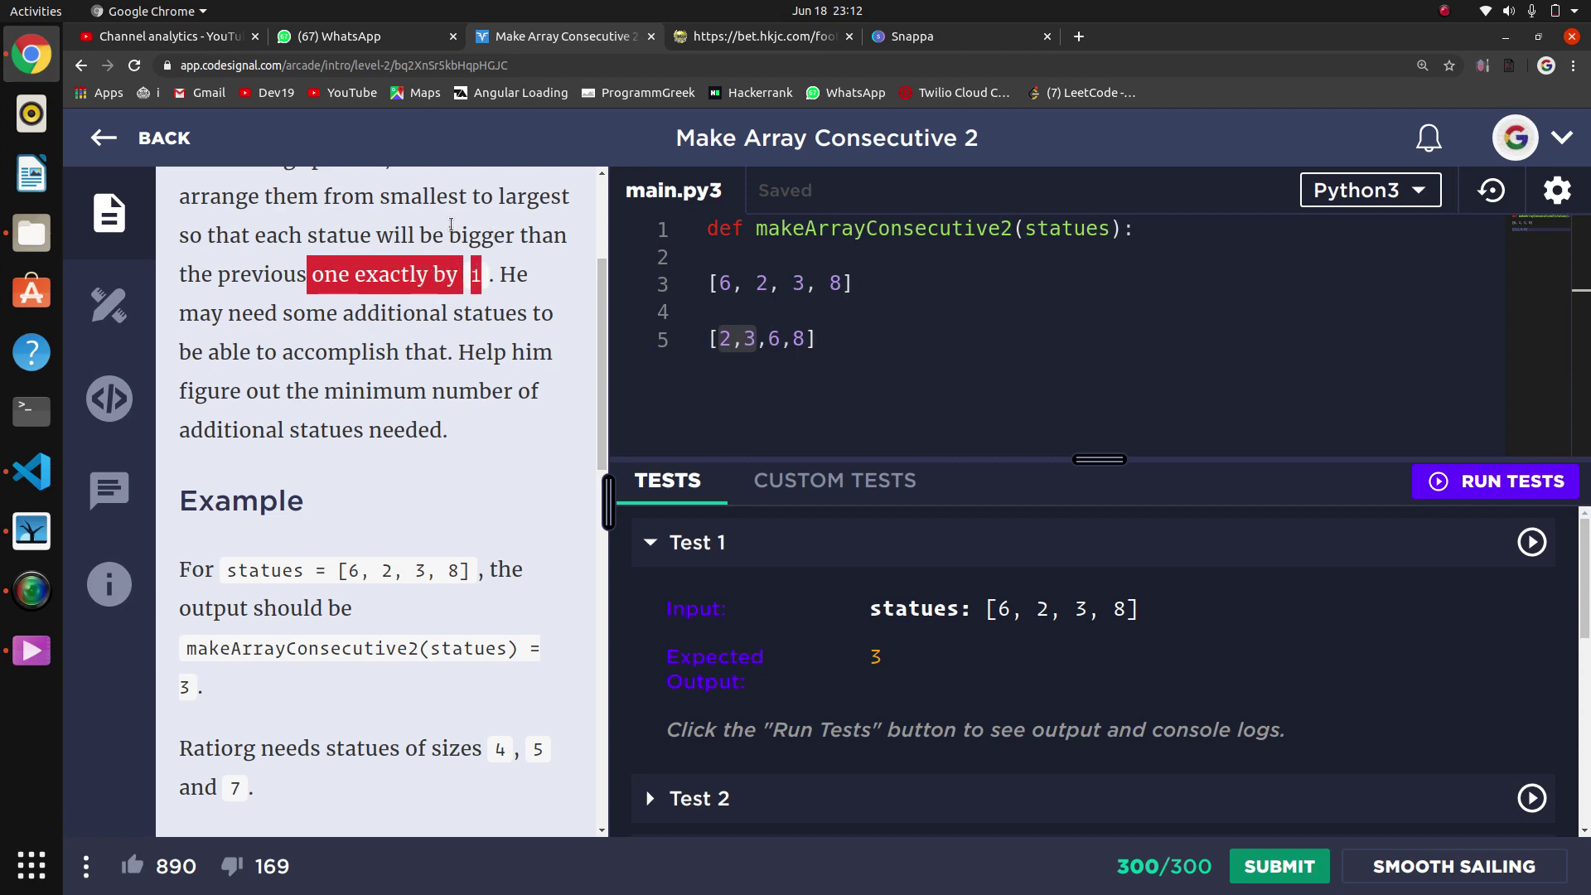
{"action": "mouse_move", "coordinate": [255, 236]}
{"action": "left_mouse_down"}
{"action": "mouse_move", "coordinate": [480, 197]}
{"action": "mouse_move", "coordinate": [555, 236]}
{"action": "mouse_move", "coordinate": [532, 276]}
{"action": "mouse_move", "coordinate": [483, 287]}
{"action": "left_mouse_up"}
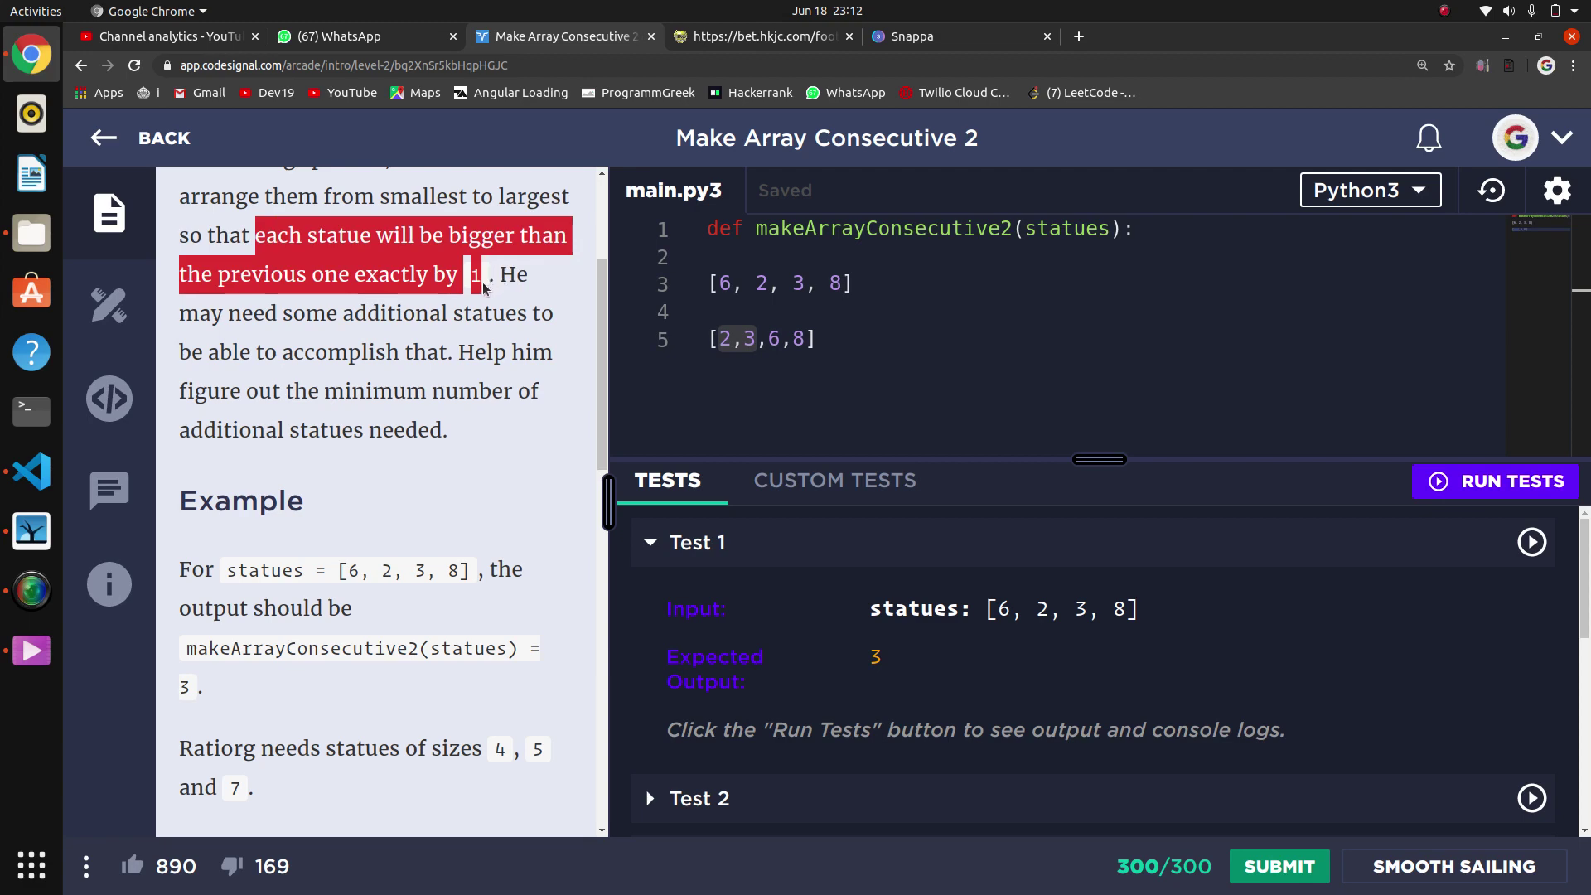
{"action": "left_click", "coordinate": [780, 338]}
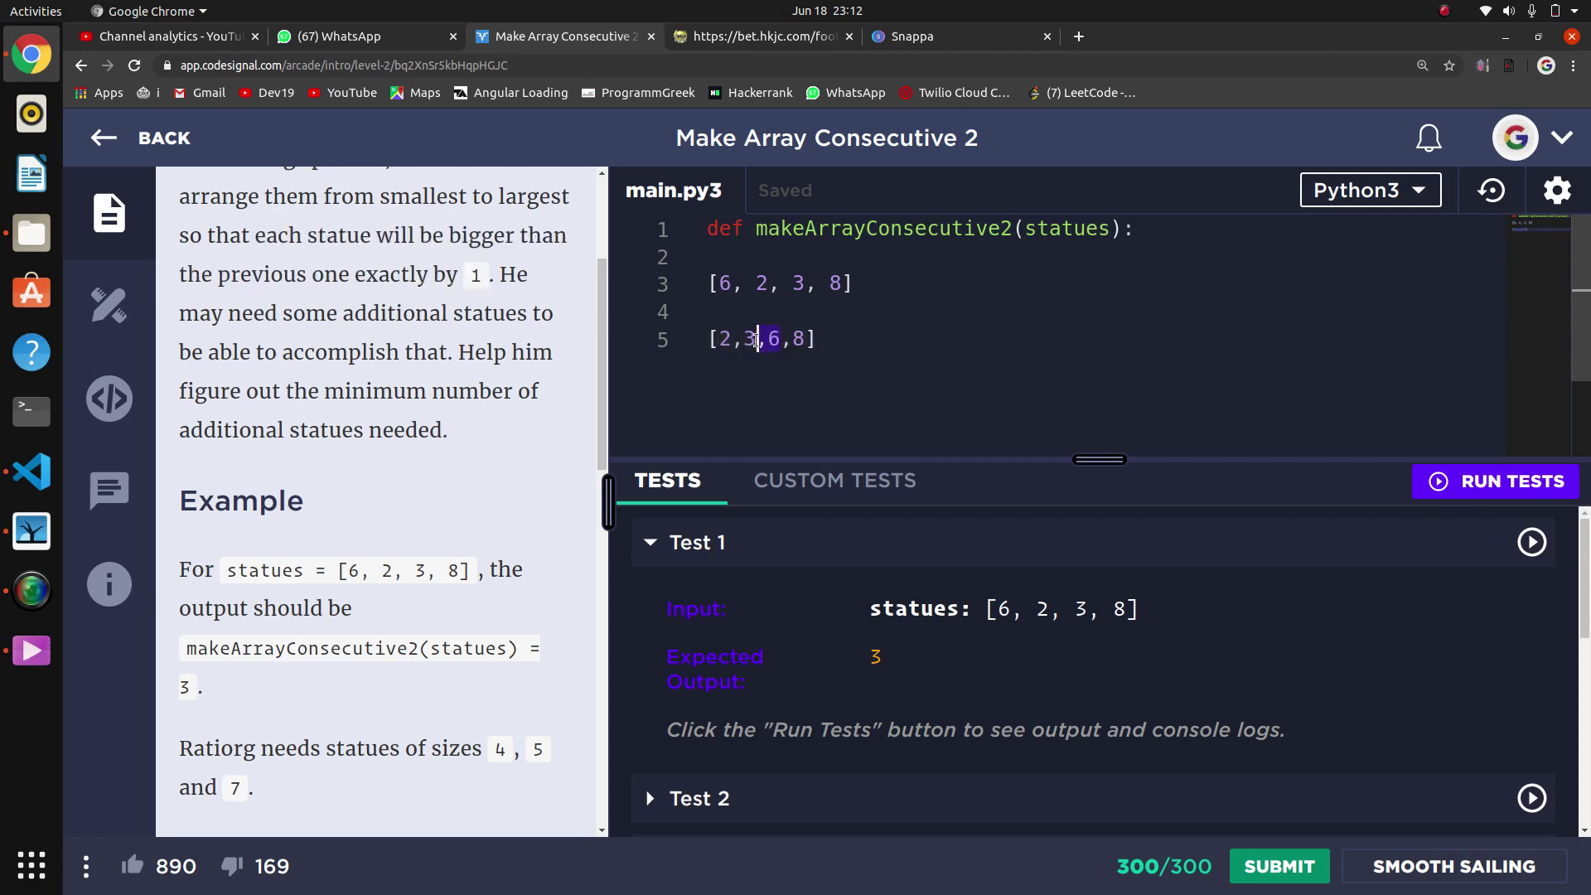
{"action": "left_click_drag", "start_coordinate": [754, 338], "coordinate": [746, 343]}
{"action": "left_click", "coordinate": [747, 348]}
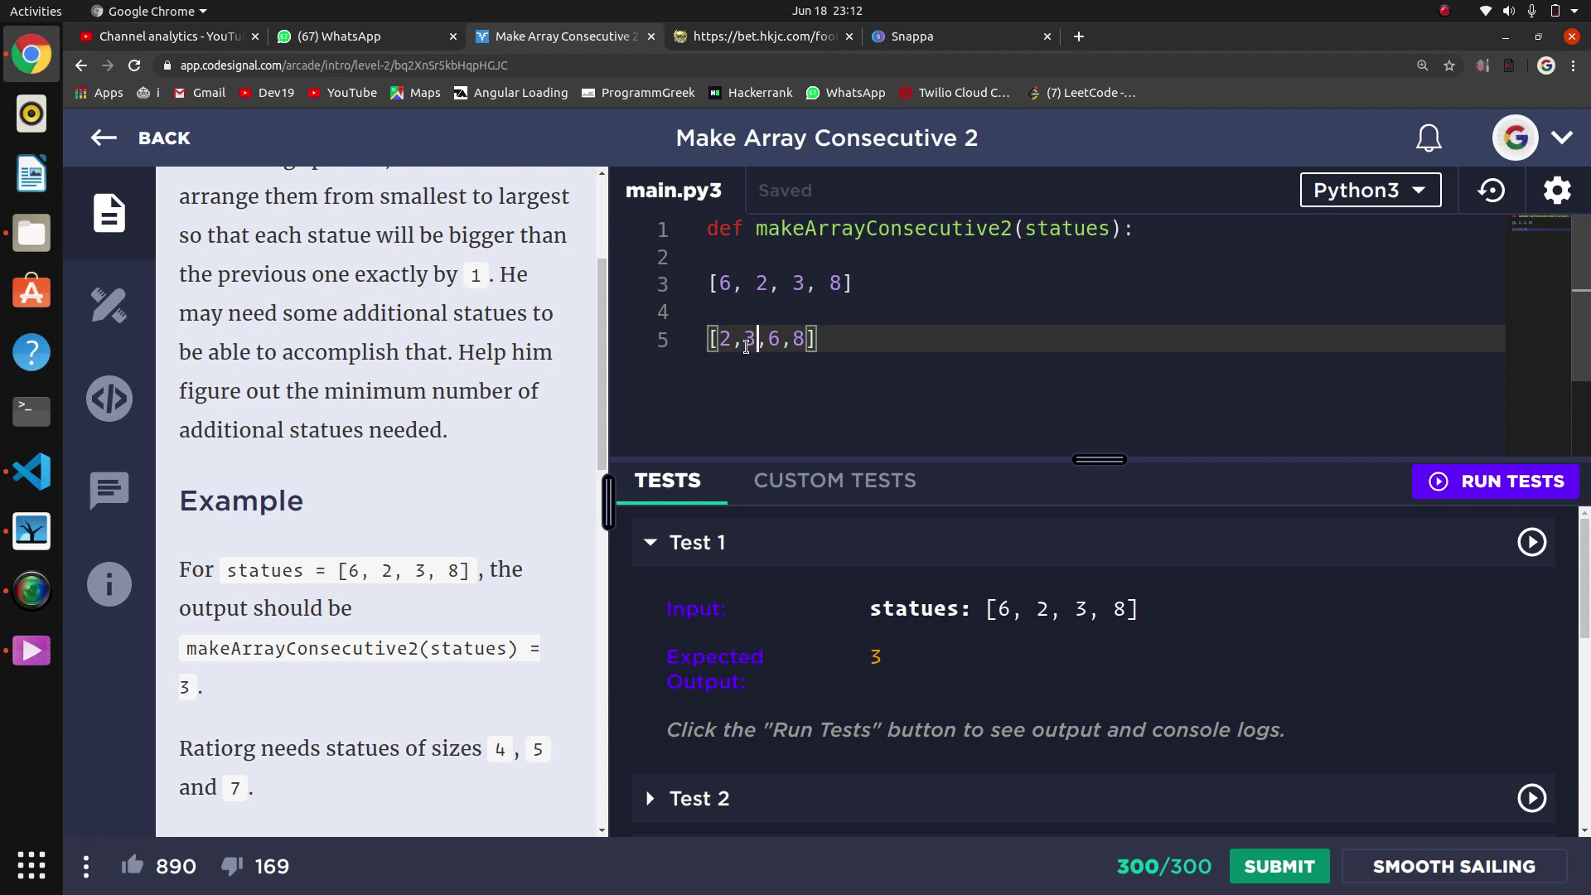
{"action": "double_click", "coordinate": [752, 340]}
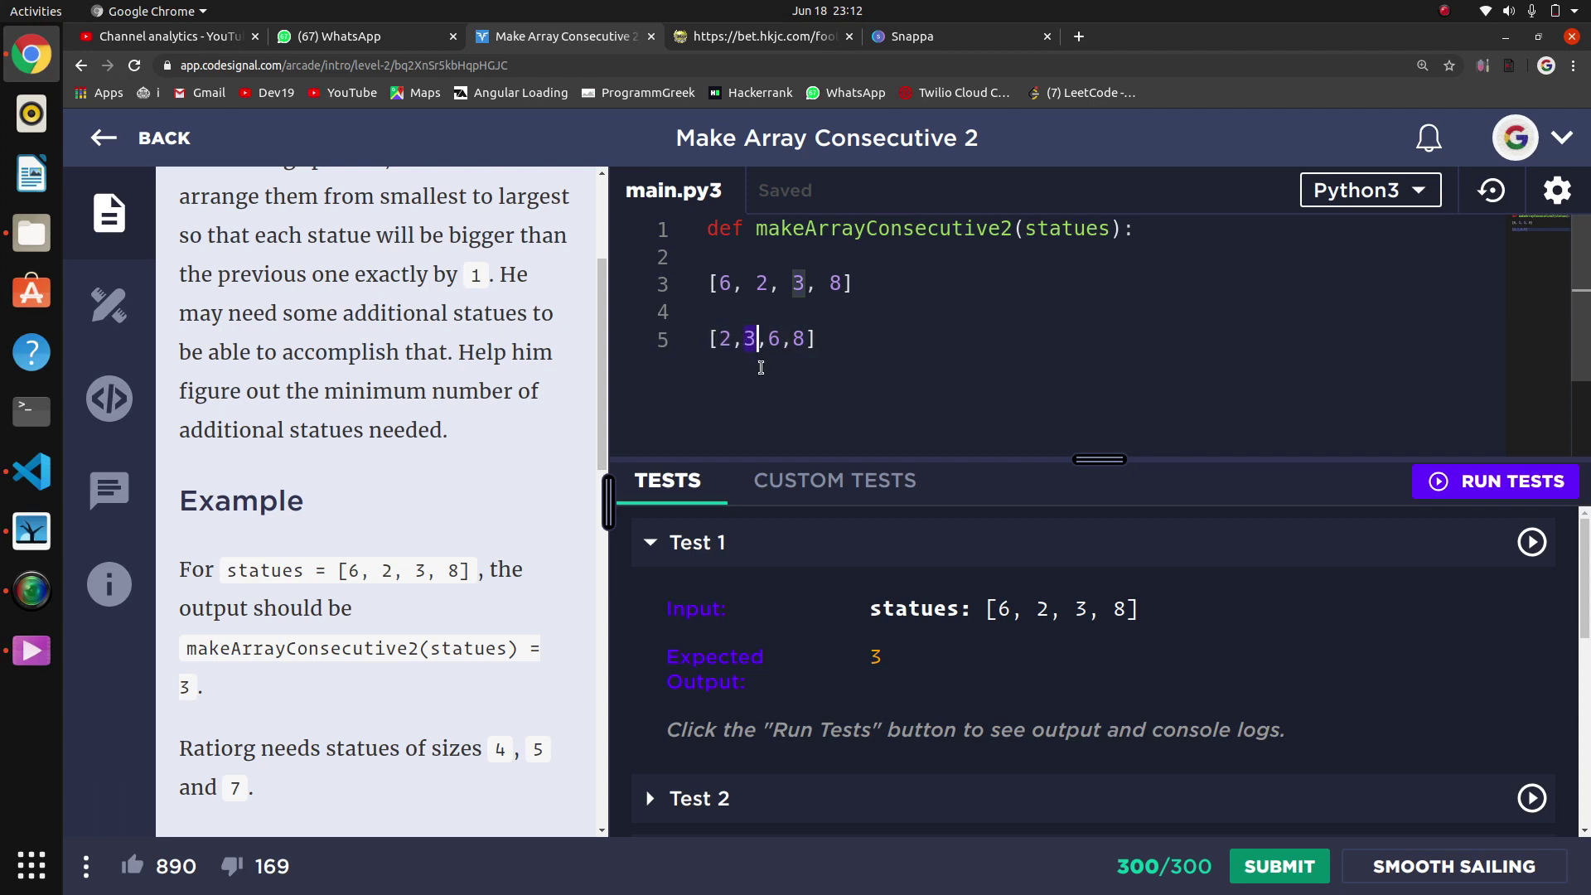
Add blank lines below the sorted list and mark ',6' within it.
{"action": "left_click", "coordinate": [758, 366]}
{"action": "key", "text": "Return"}
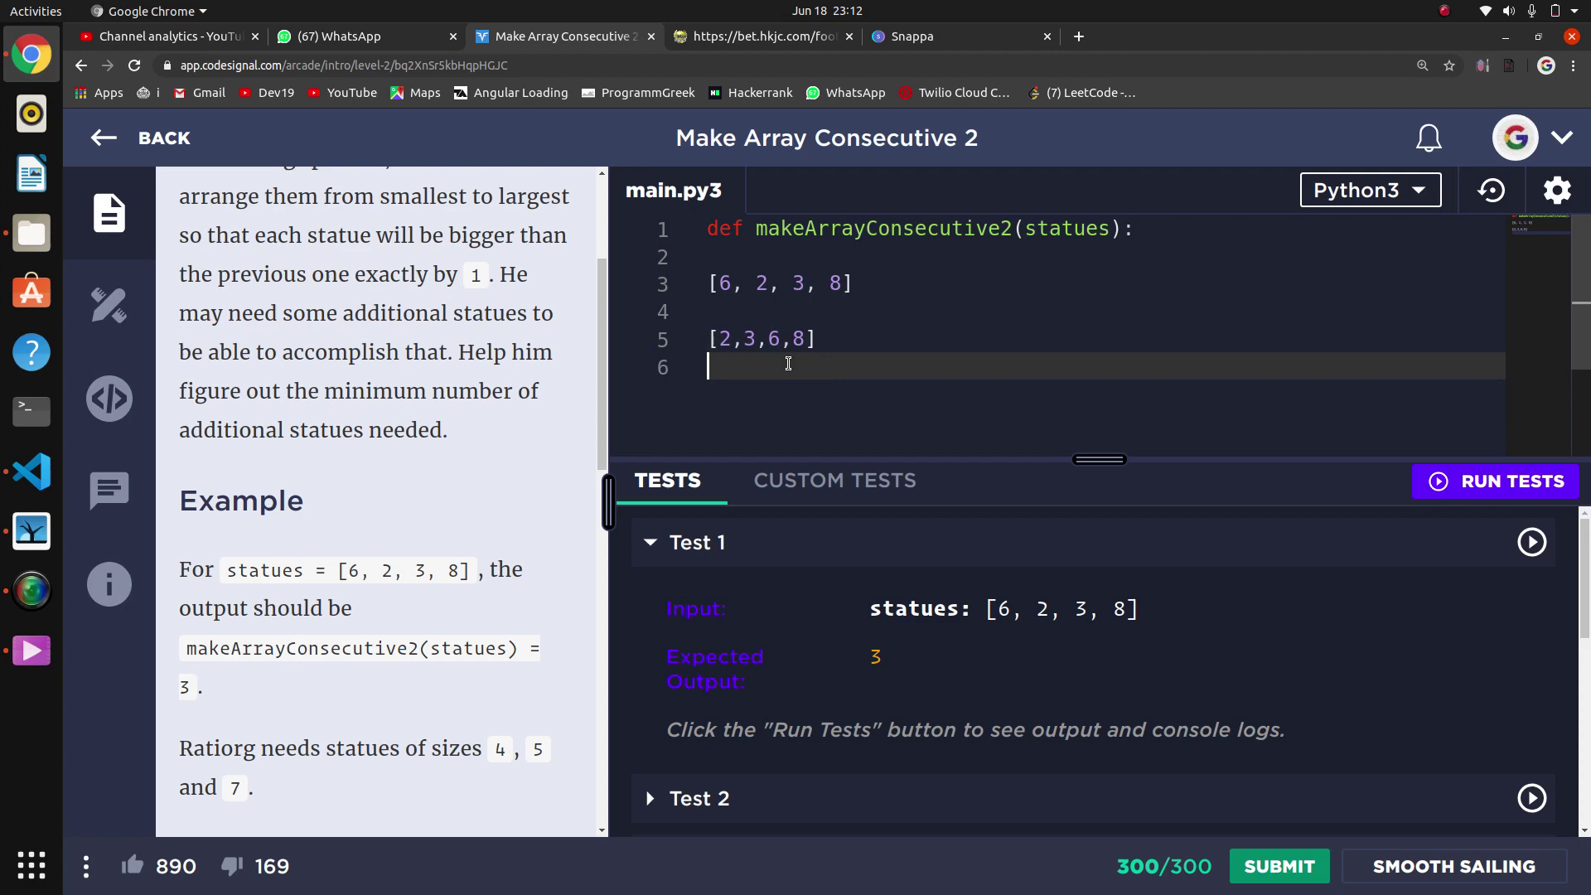
{"action": "key", "text": "Return"}
{"action": "type", "text": "2"}
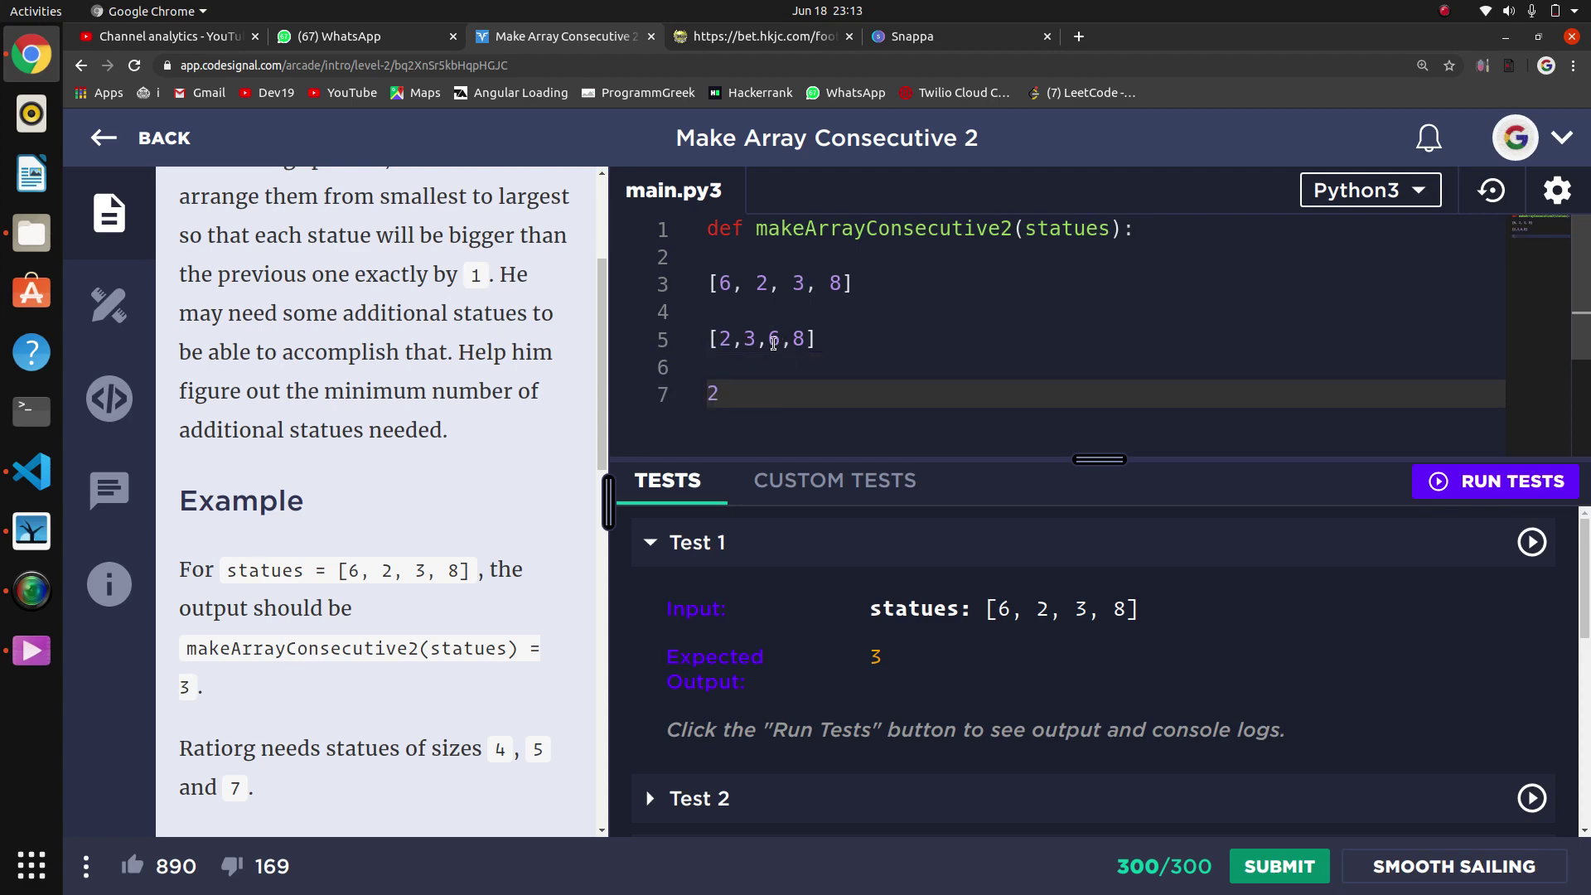
{"action": "left_click", "coordinate": [772, 336]}
{"action": "left_click_drag", "start_coordinate": [773, 337], "coordinate": [744, 339]}
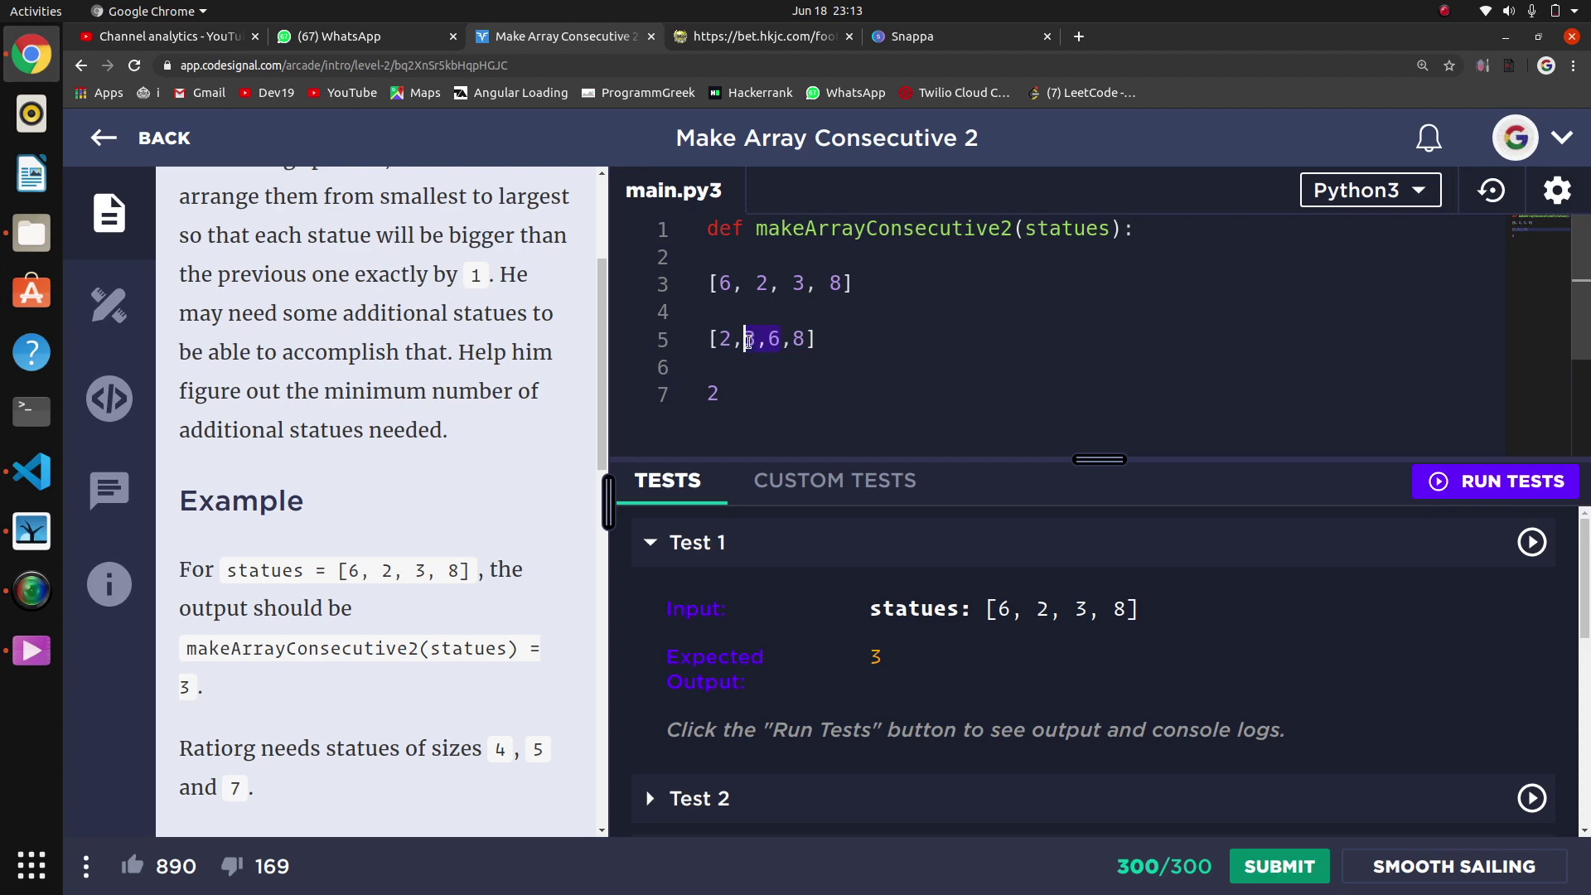
{"action": "left_click", "coordinate": [722, 398]}
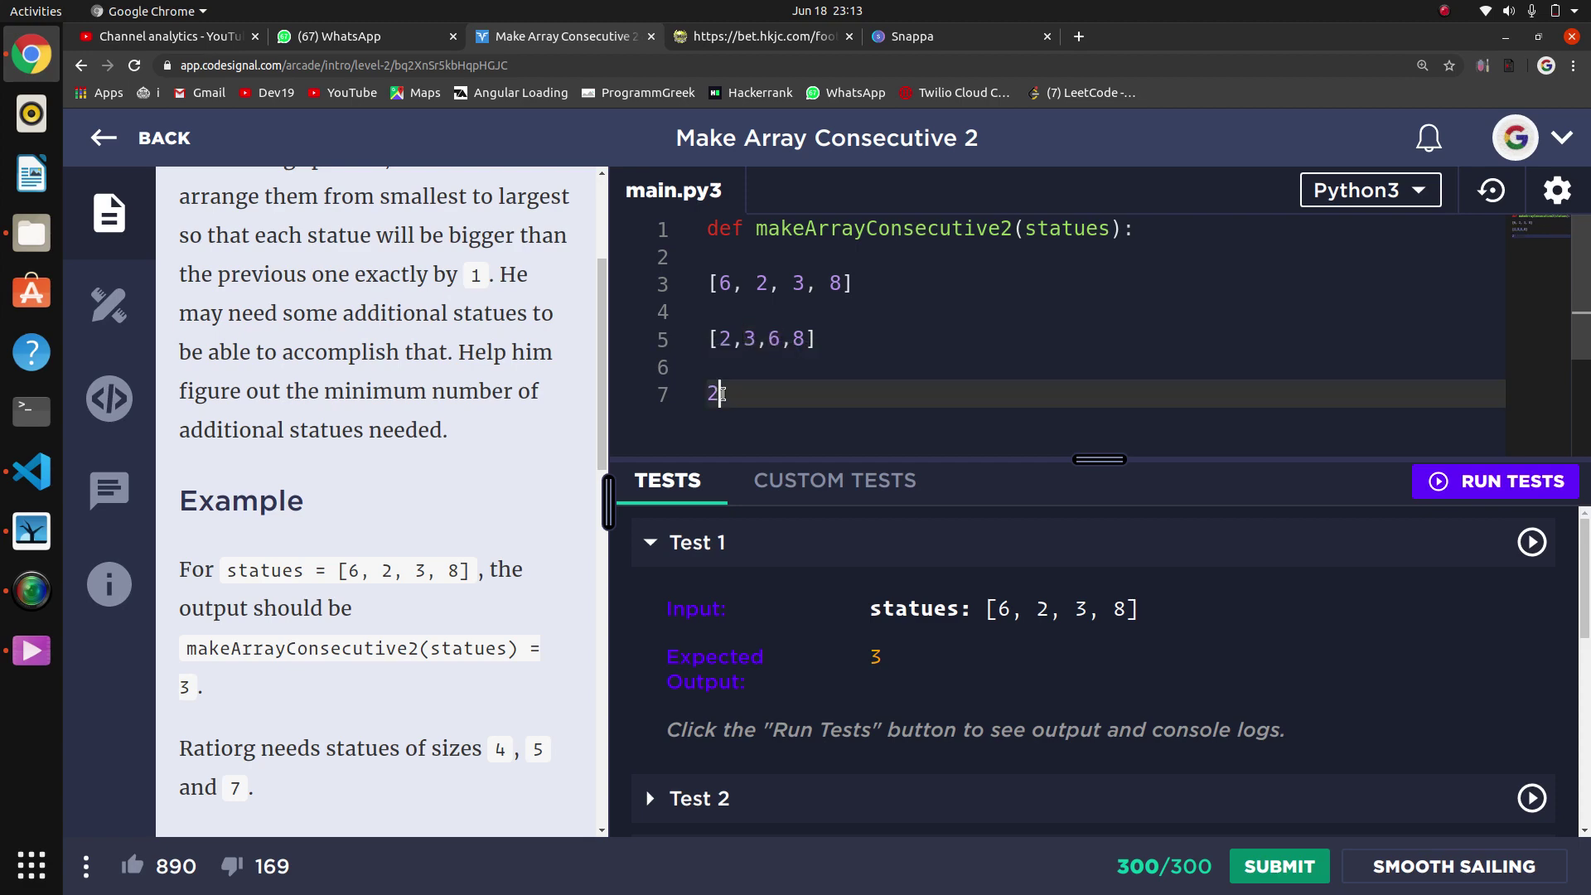
Inspect the '6,8' and ',8' parts of the sorted list, then select the 6.
{"action": "left_click", "coordinate": [808, 338]}
{"action": "left_click_drag", "start_coordinate": [808, 338], "coordinate": [770, 337]}
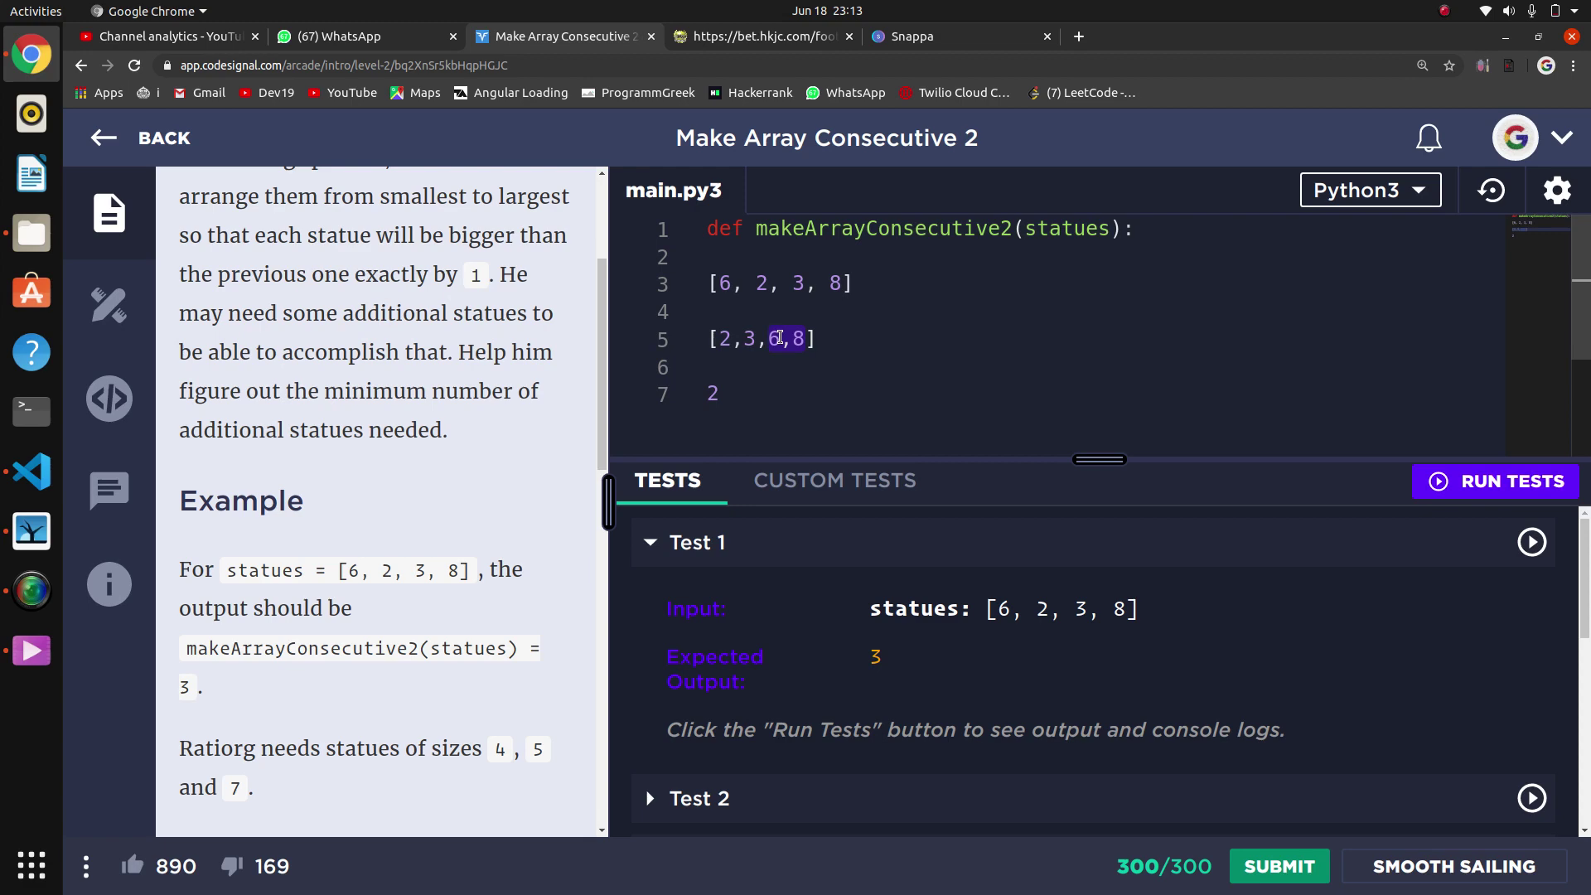
{"action": "left_click", "coordinate": [785, 335]}
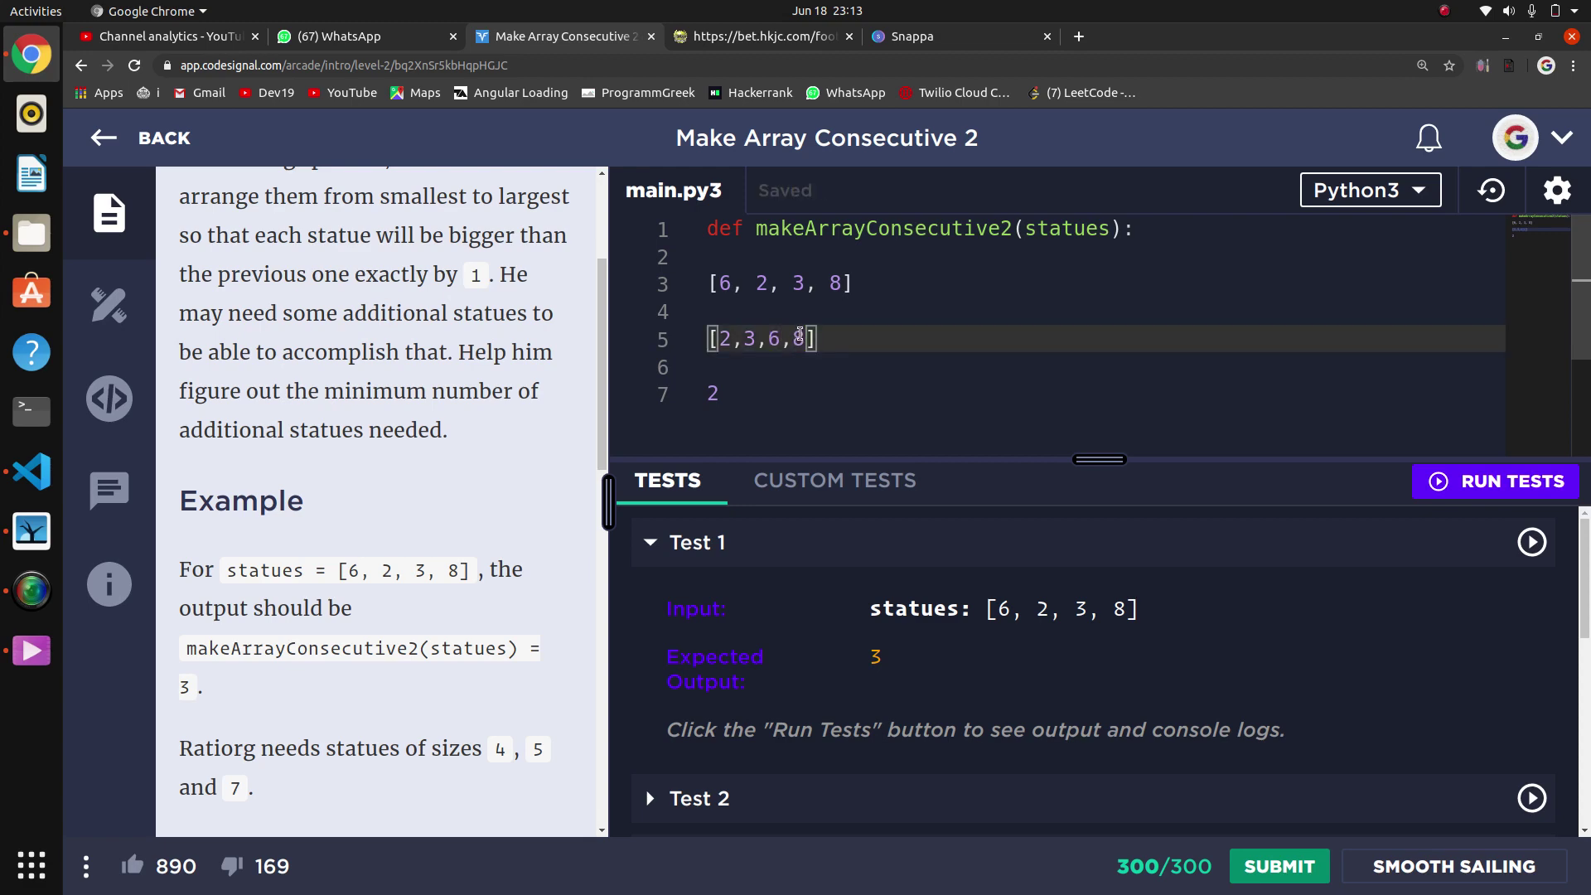
{"action": "left_click_drag", "start_coordinate": [808, 338], "coordinate": [772, 336]}
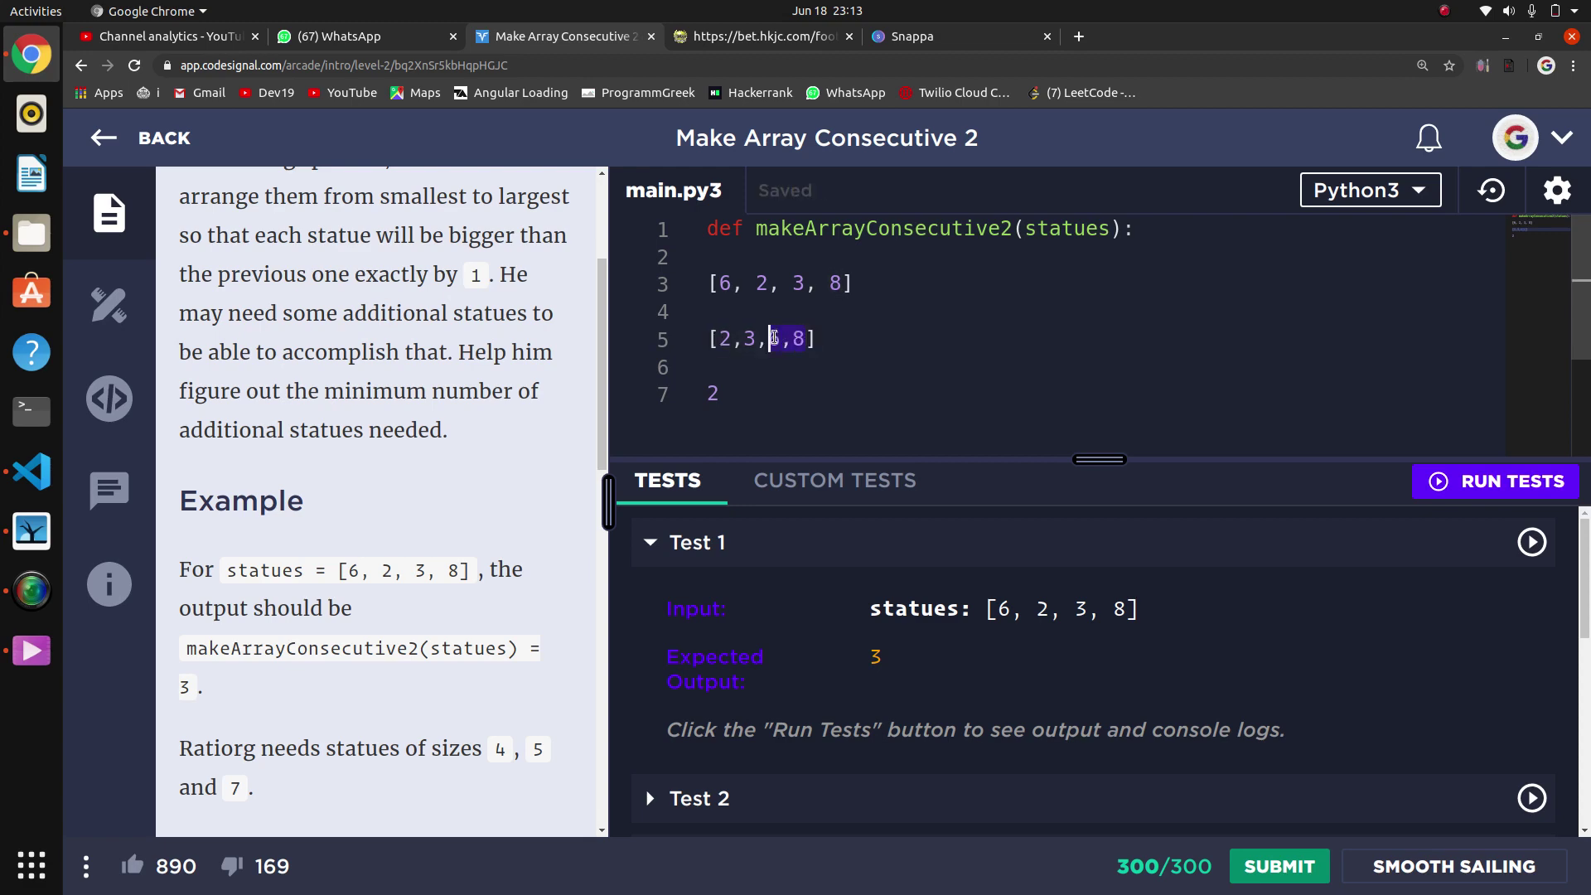
{"action": "left_click", "coordinate": [783, 338]}
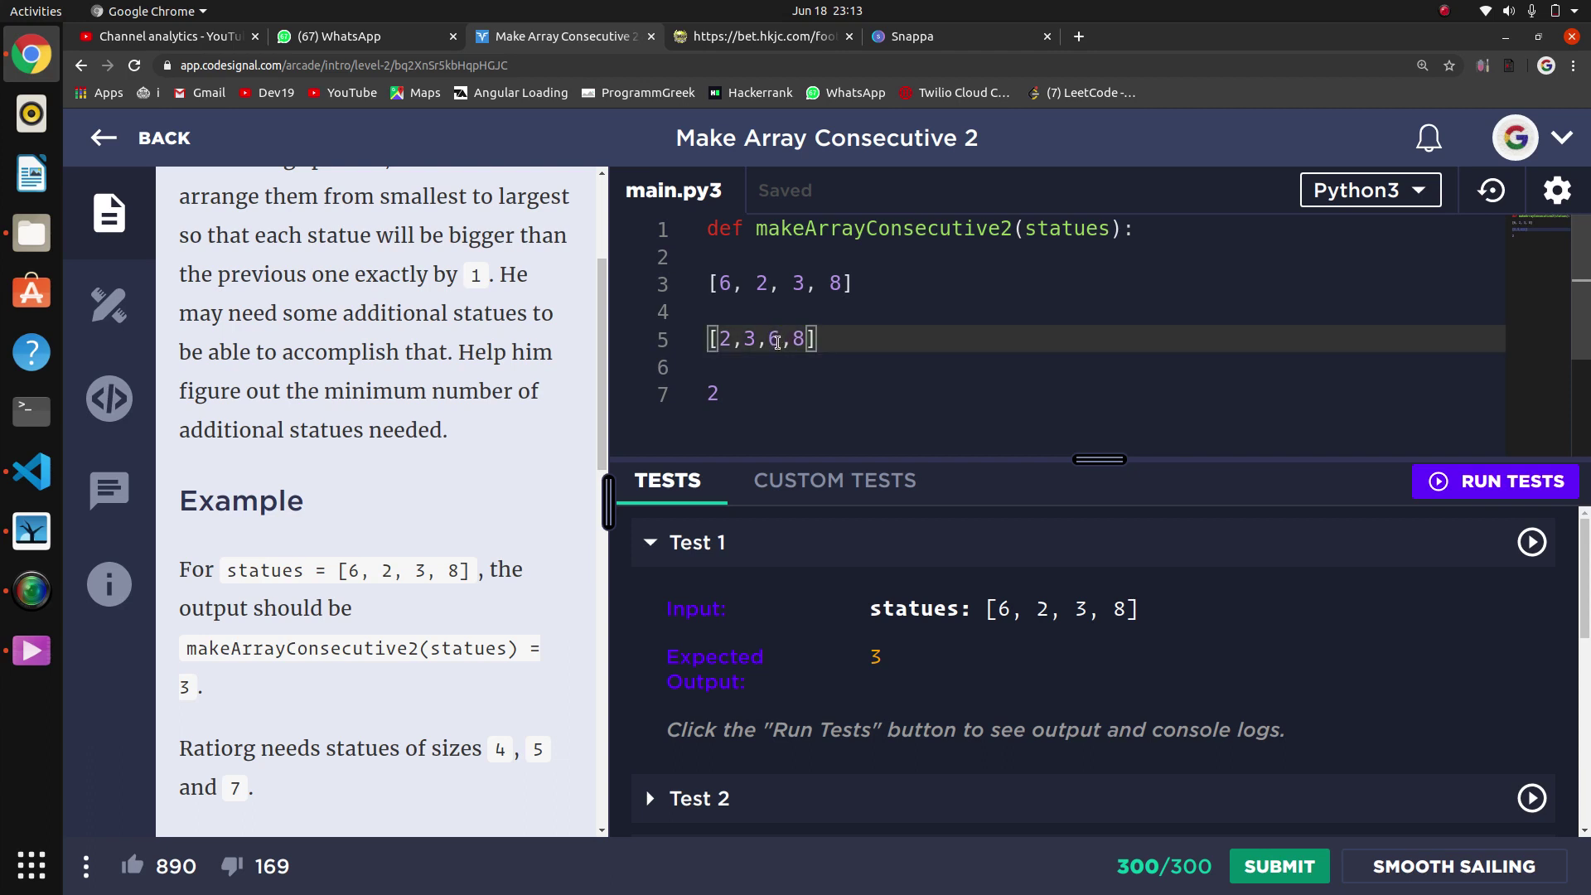
{"action": "double_click", "coordinate": [772, 338]}
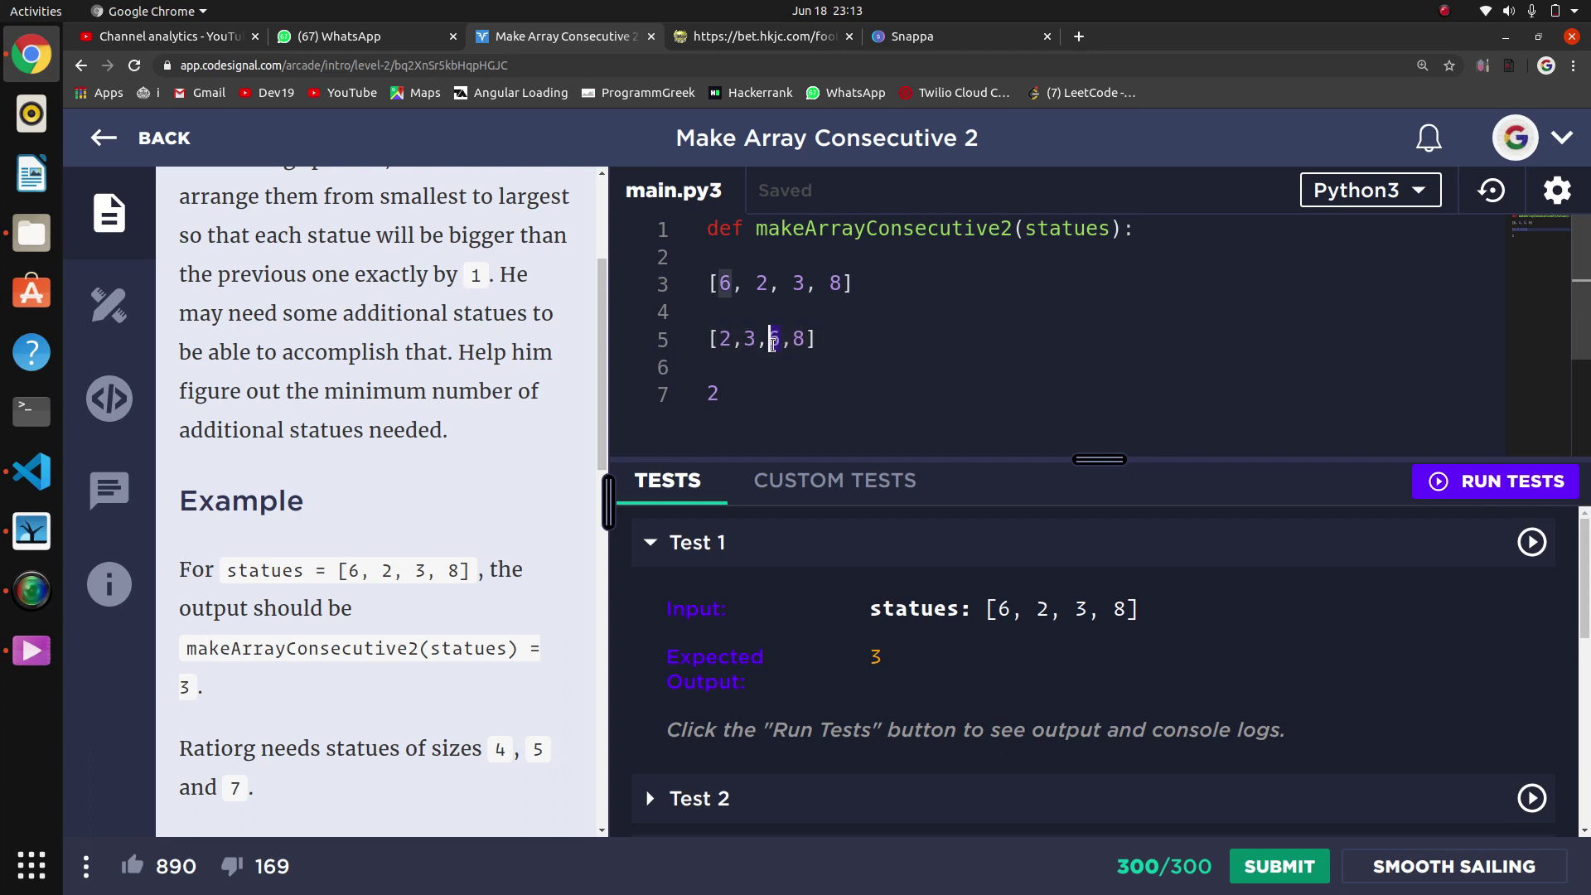
{"action": "type", "text": "7"}
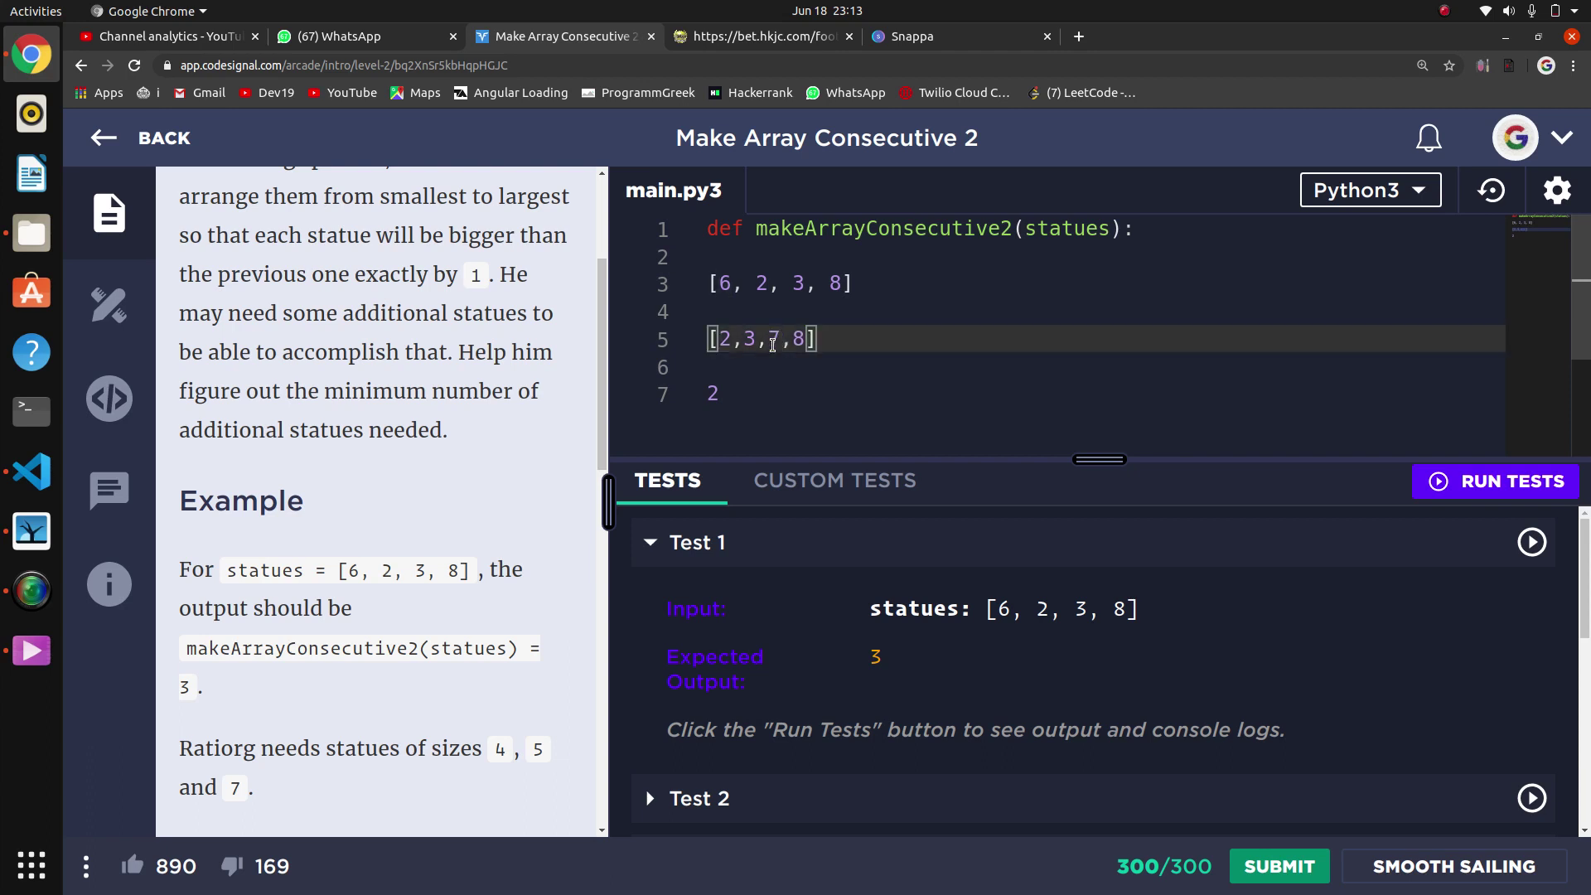
Select the 7 in the sorted note so it reads [2,3,6,8], above the 2+1 tally.
{"action": "left_click", "coordinate": [739, 390]}
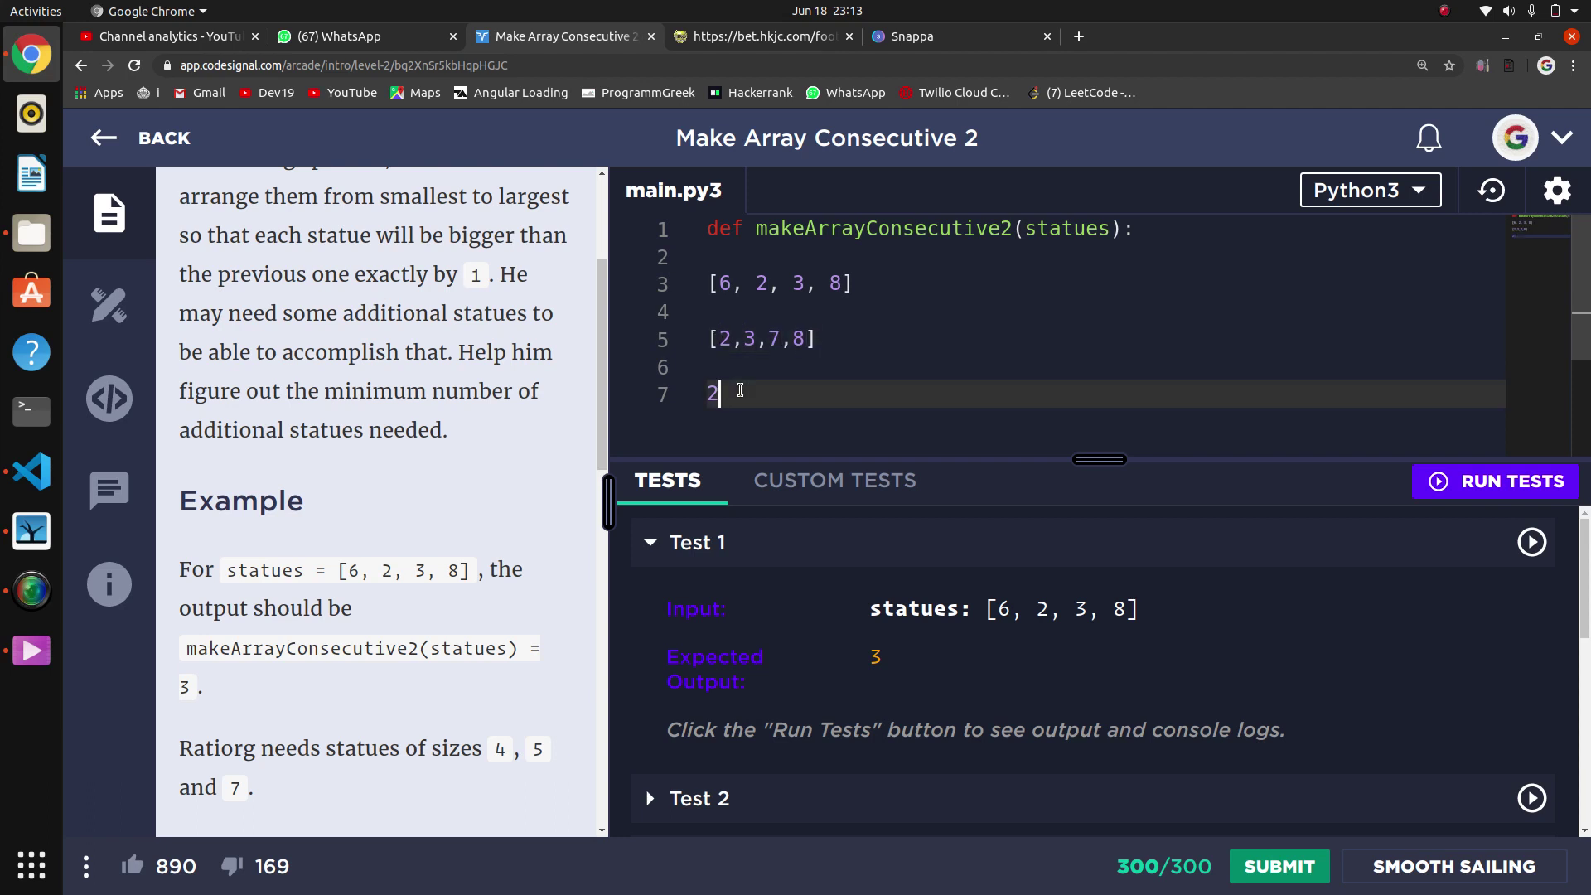
{"action": "type", "text": "+1"}
{"action": "left_click", "coordinate": [781, 338]}
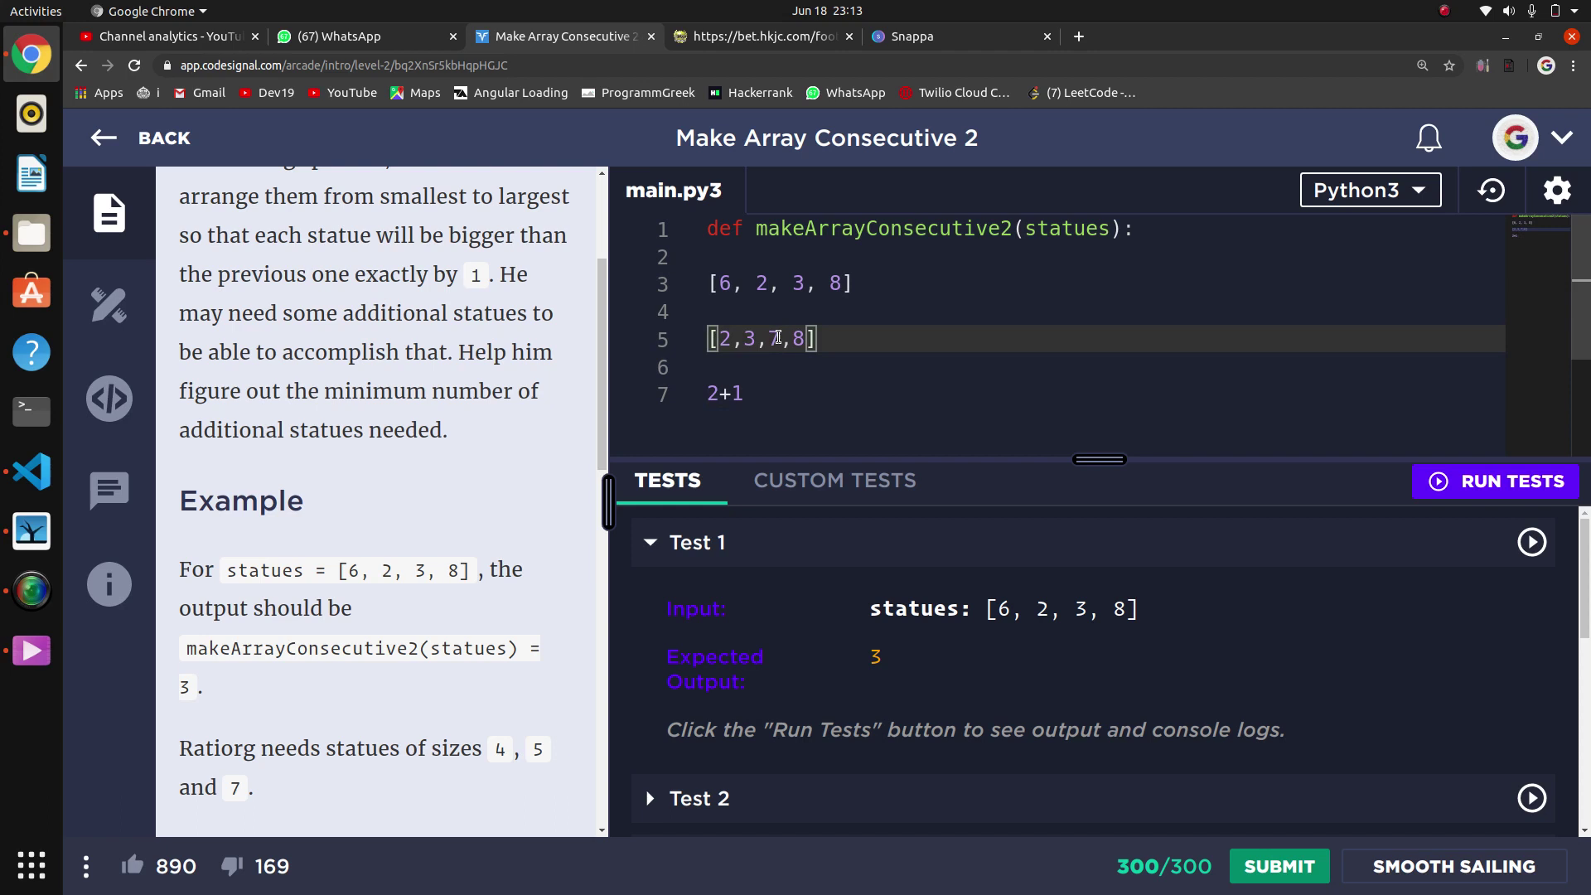
{"action": "left_click_drag", "start_coordinate": [777, 338], "coordinate": [764, 341]}
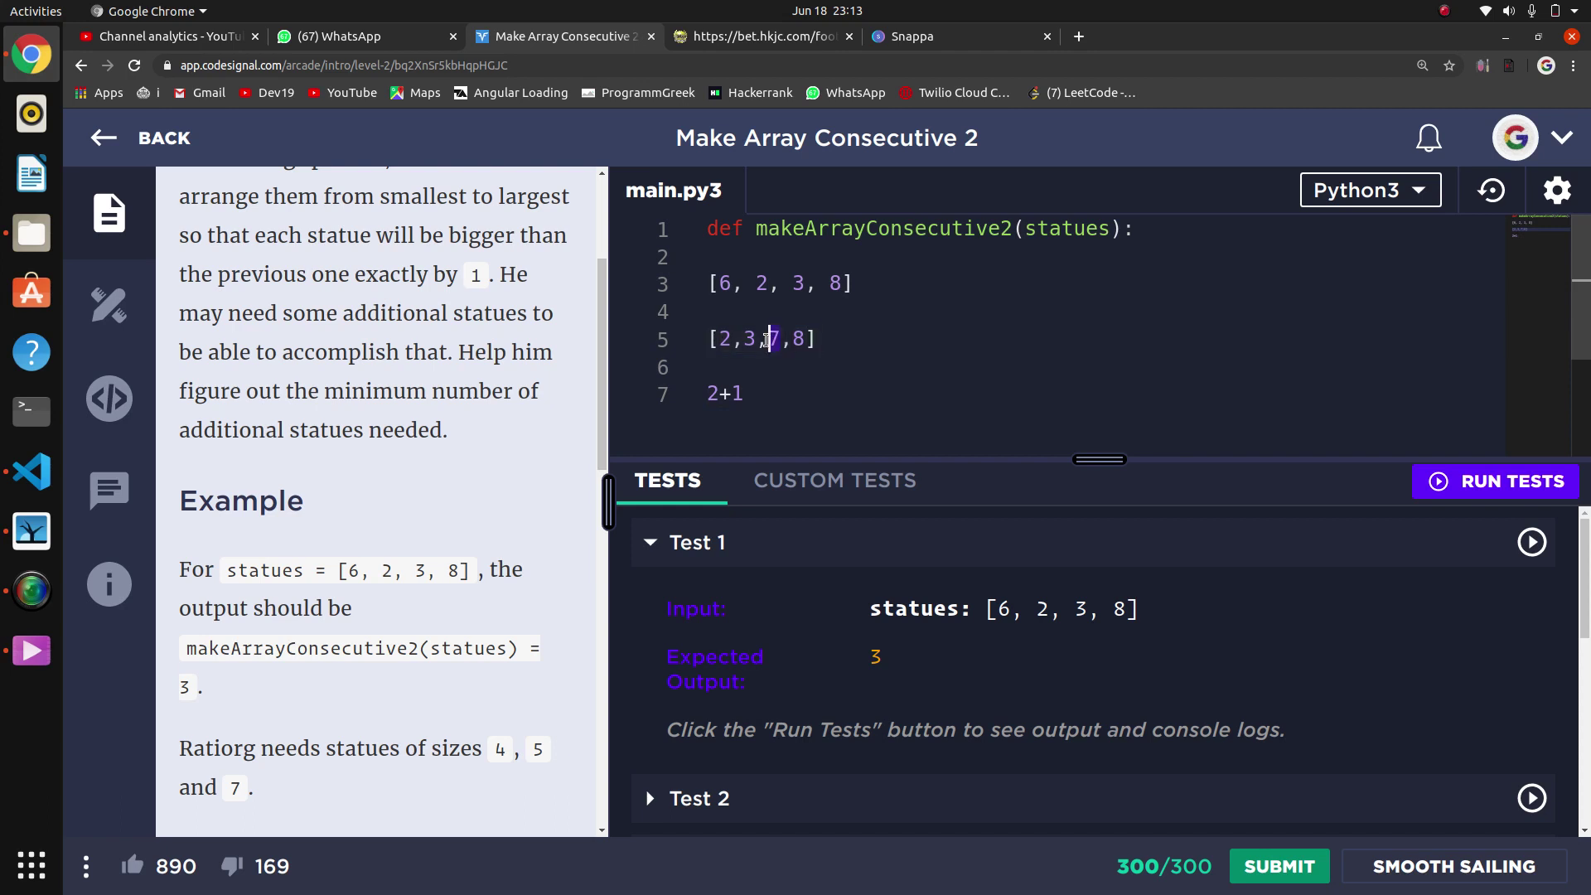
{"action": "type", "text": "6"}
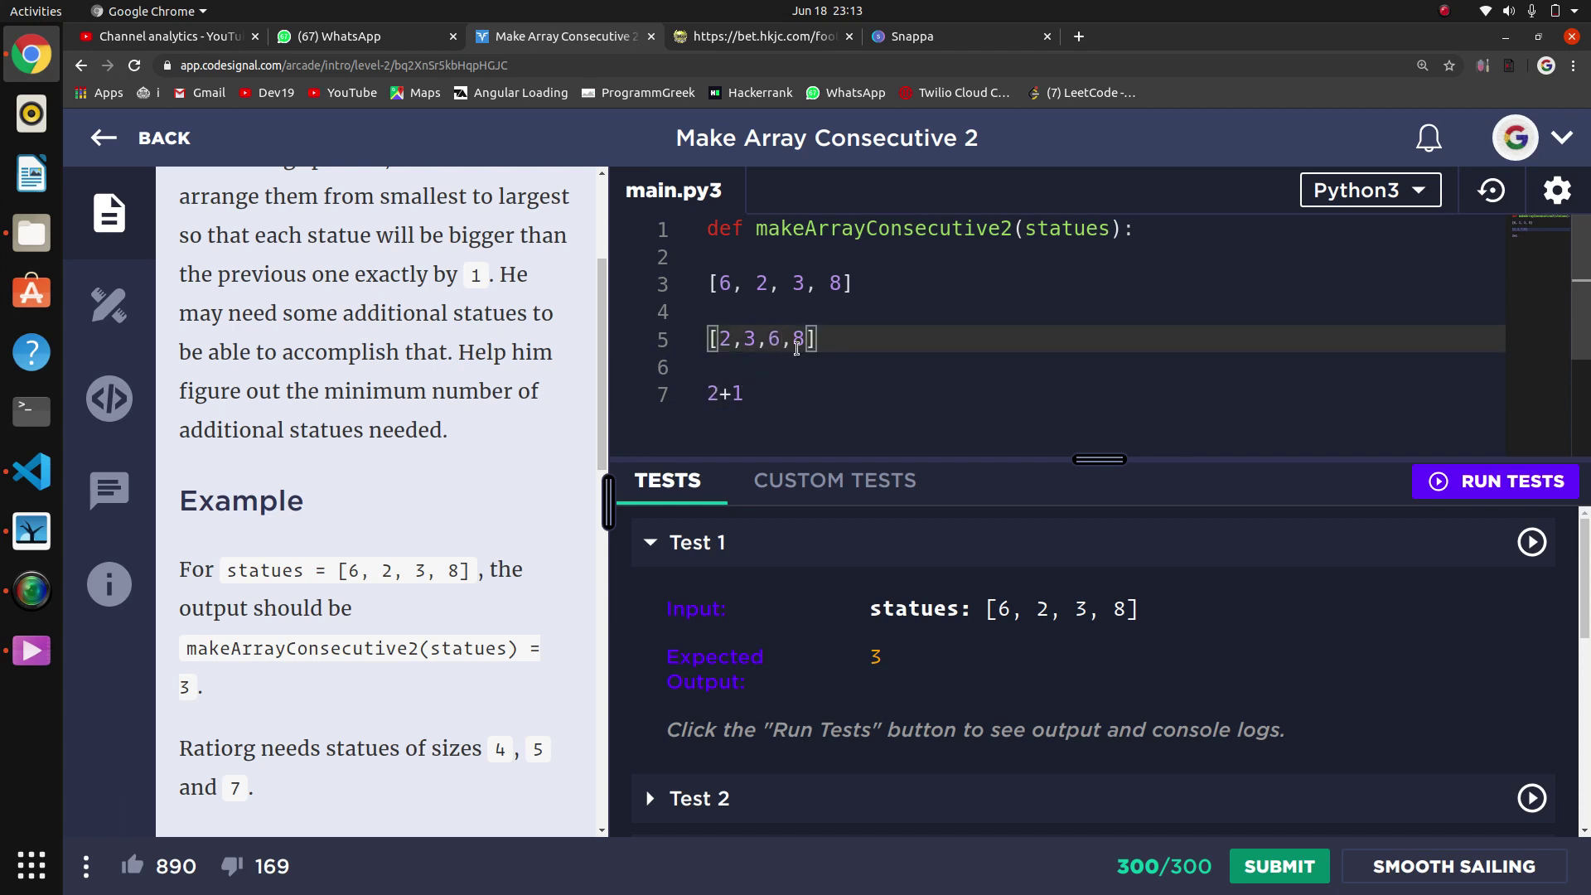
{"action": "left_click_drag", "start_coordinate": [805, 341], "coordinate": [705, 393]}
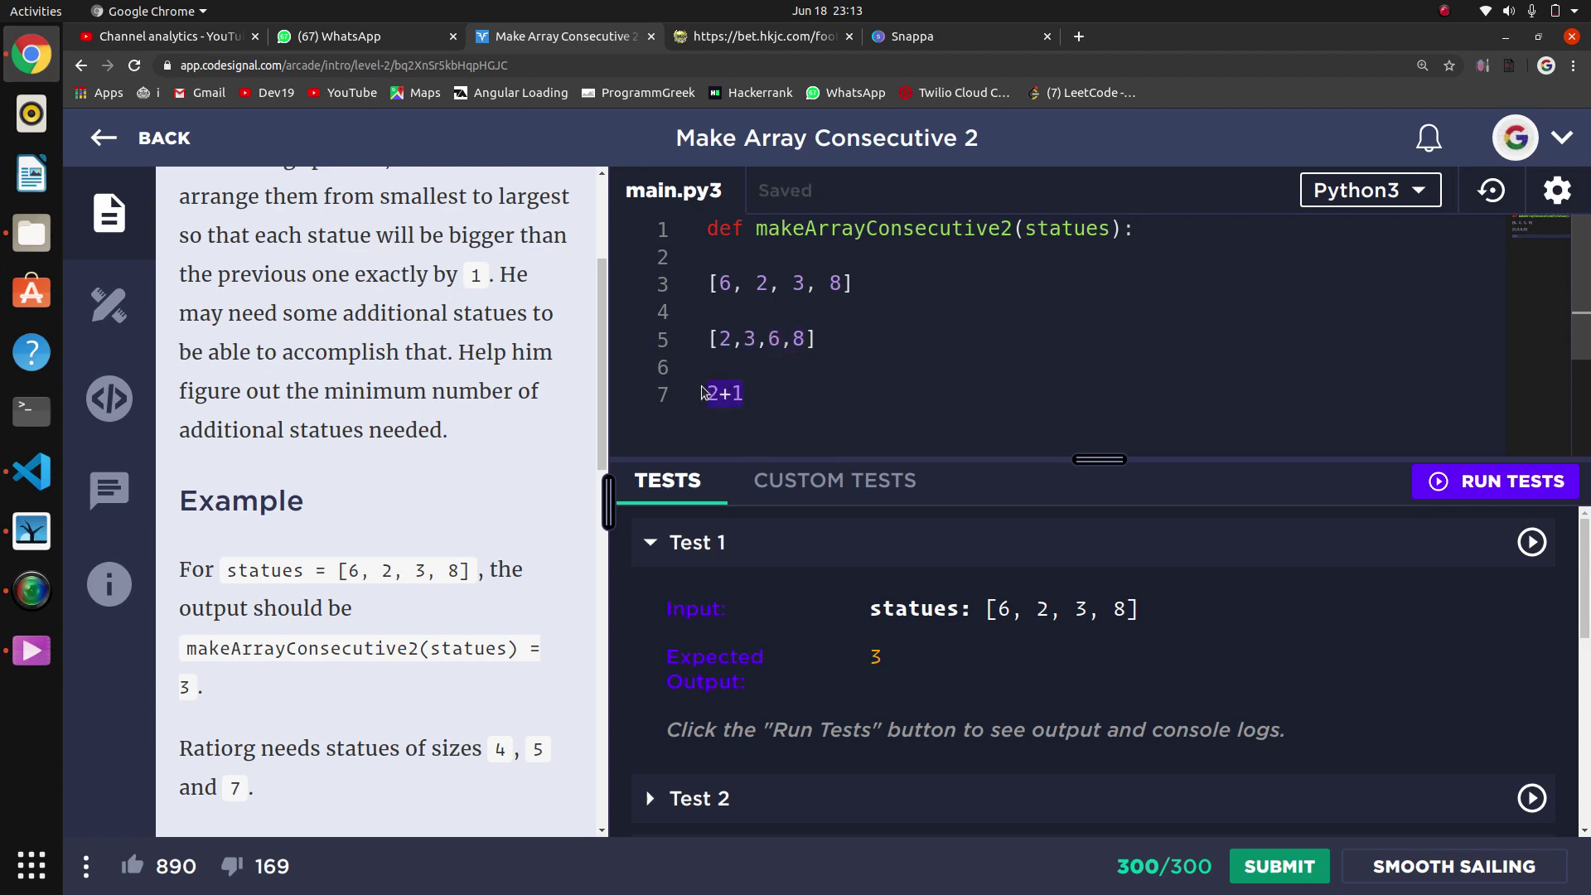
Expand Test 2 and highlight its input statues [0, 3].
{"action": "left_click", "coordinate": [853, 815]}
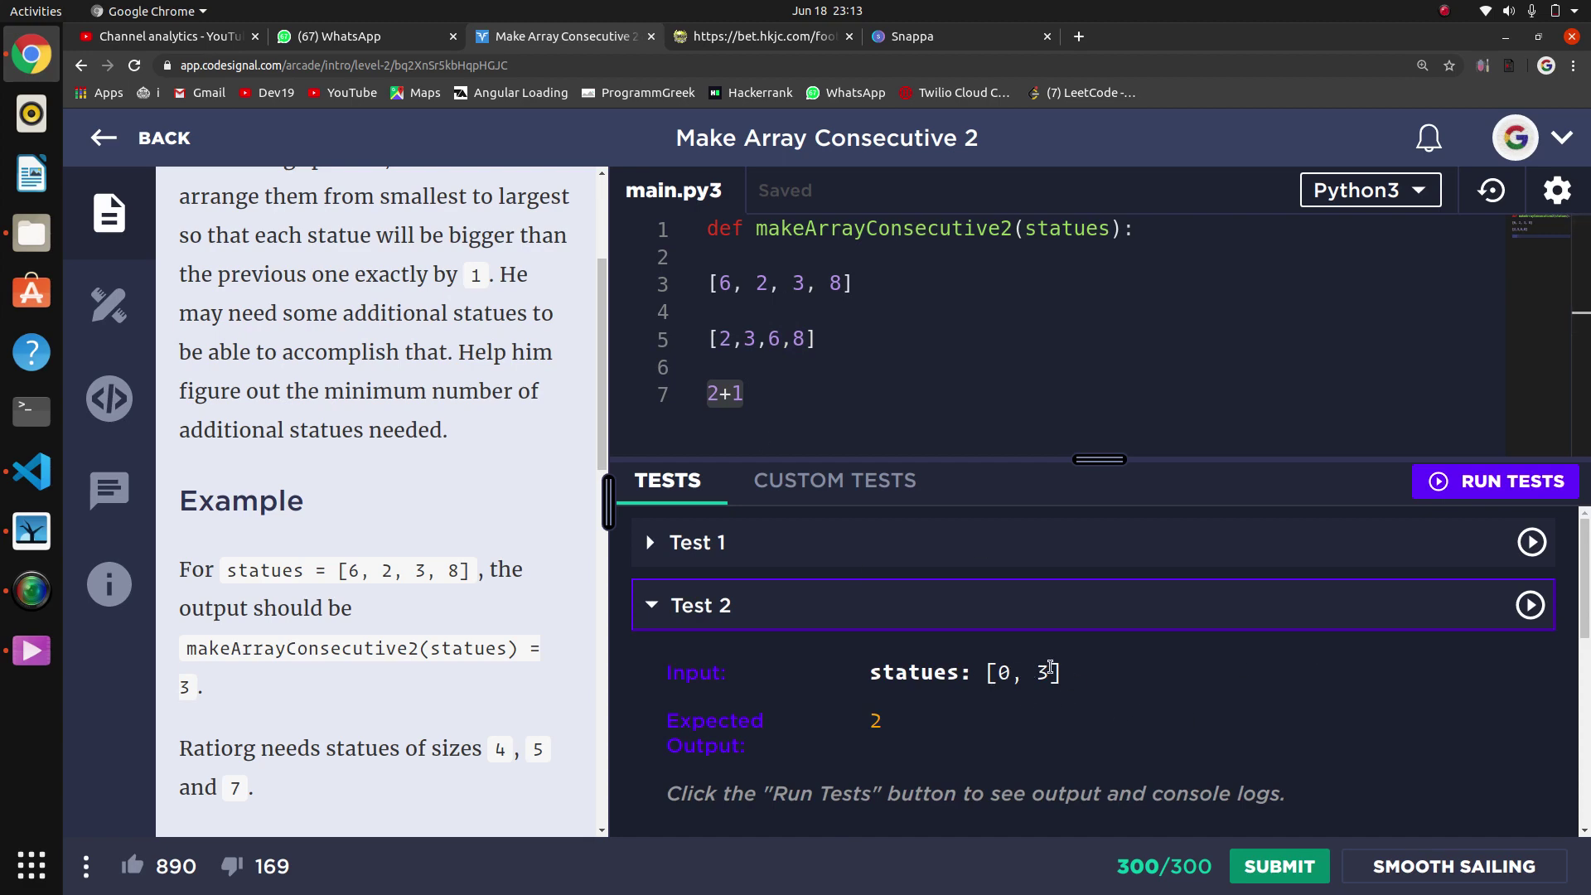
{"action": "left_click_drag", "start_coordinate": [1050, 671], "coordinate": [1000, 672]}
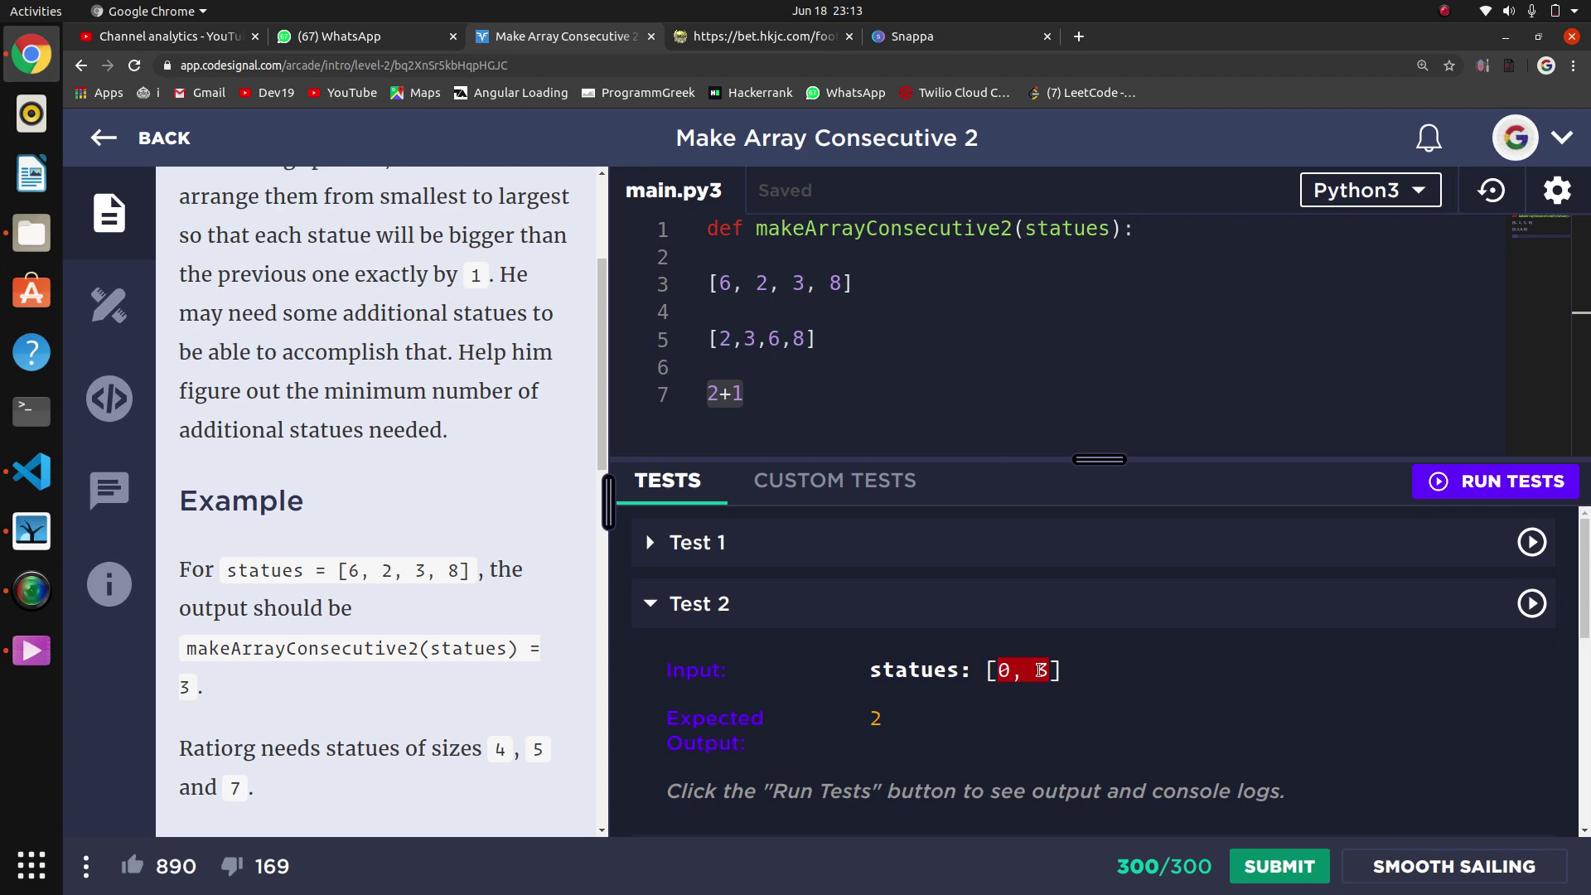
{"action": "left_click", "coordinate": [1042, 670]}
{"action": "left_click_drag", "start_coordinate": [1050, 667], "coordinate": [991, 671]}
Check Test 2's expected output 2 and collapse the test case.
{"action": "left_click", "coordinate": [1023, 671]}
{"action": "left_click_drag", "start_coordinate": [1016, 671], "coordinate": [999, 671]}
{"action": "left_click_drag", "start_coordinate": [876, 719], "coordinate": [855, 724]}
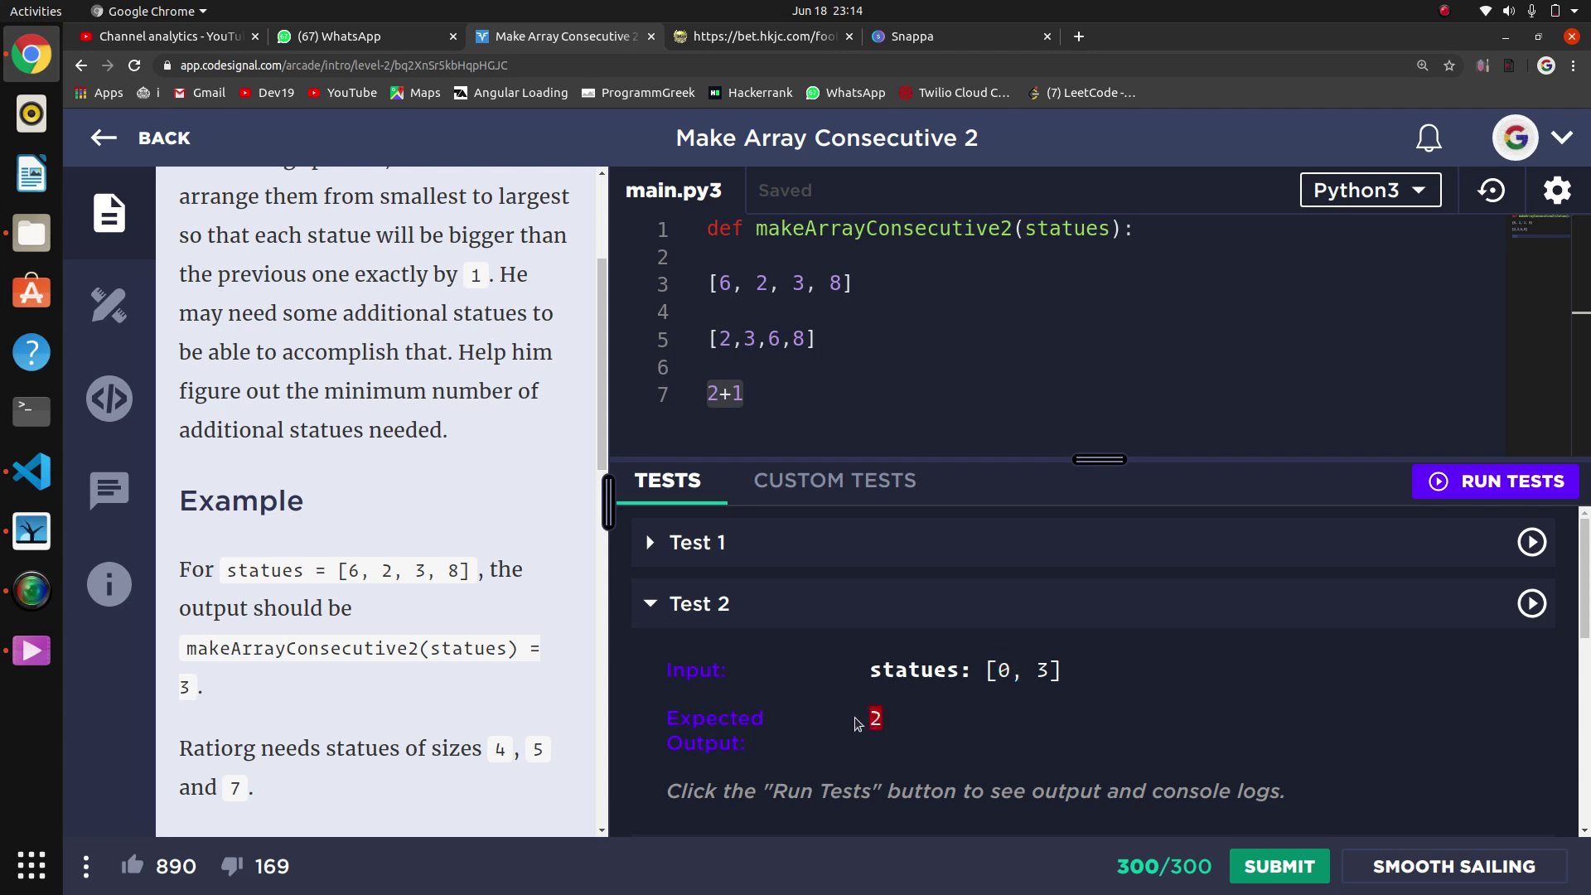
{"action": "left_click", "coordinate": [761, 632]}
{"action": "left_click", "coordinate": [828, 365]}
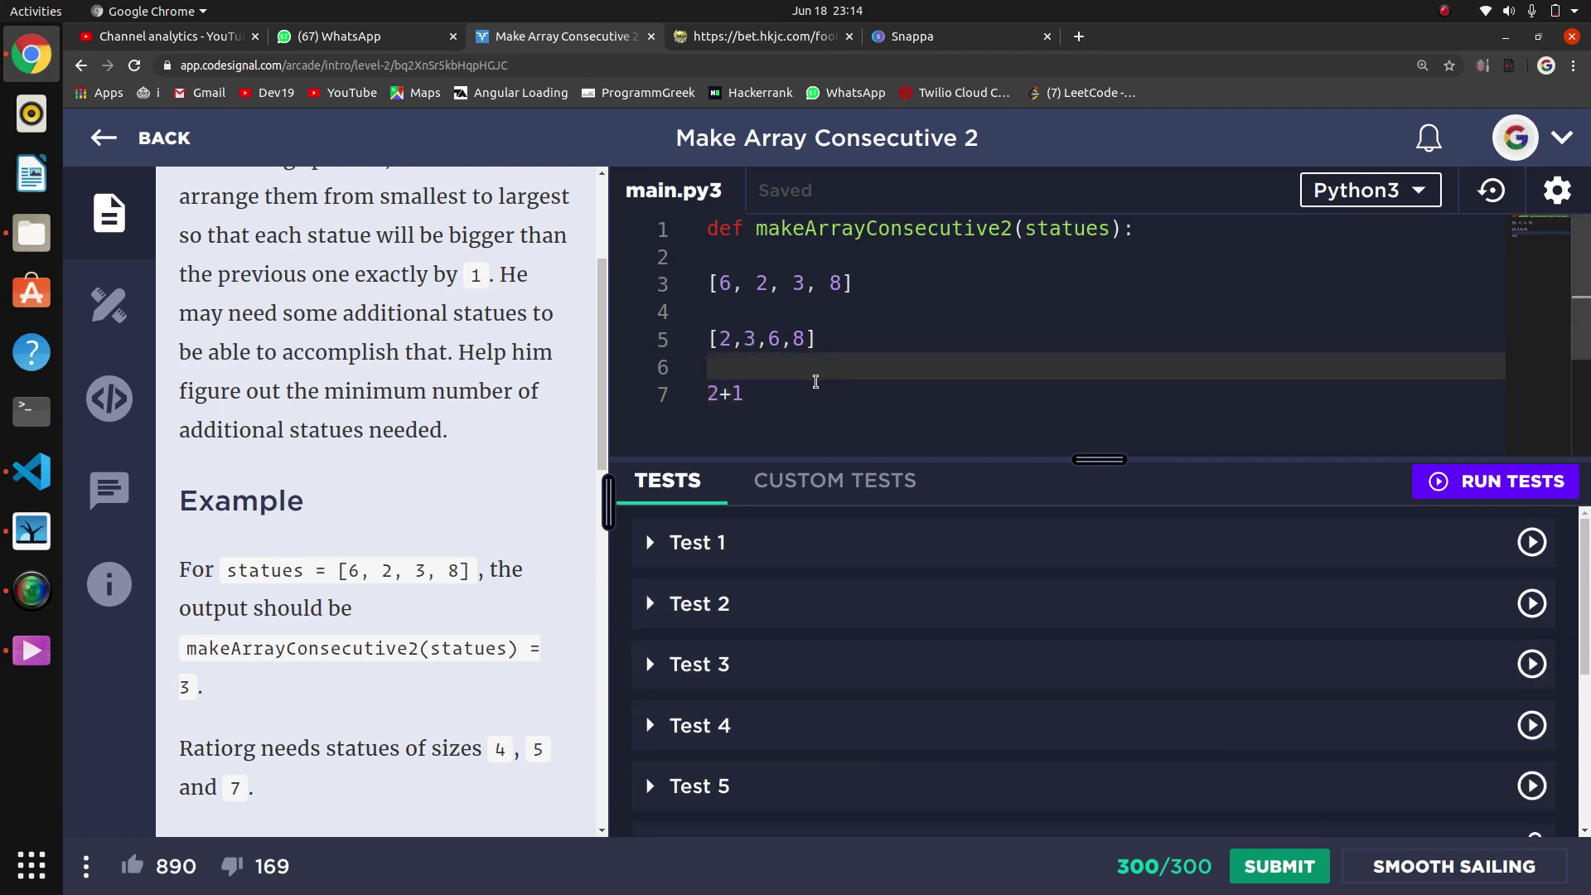
Delete the scratch notes on lines 2–7 and expand the first test case.
{"action": "left_click_drag", "start_coordinate": [817, 369], "coordinate": [704, 262]}
{"action": "key", "text": "BackSpace"}
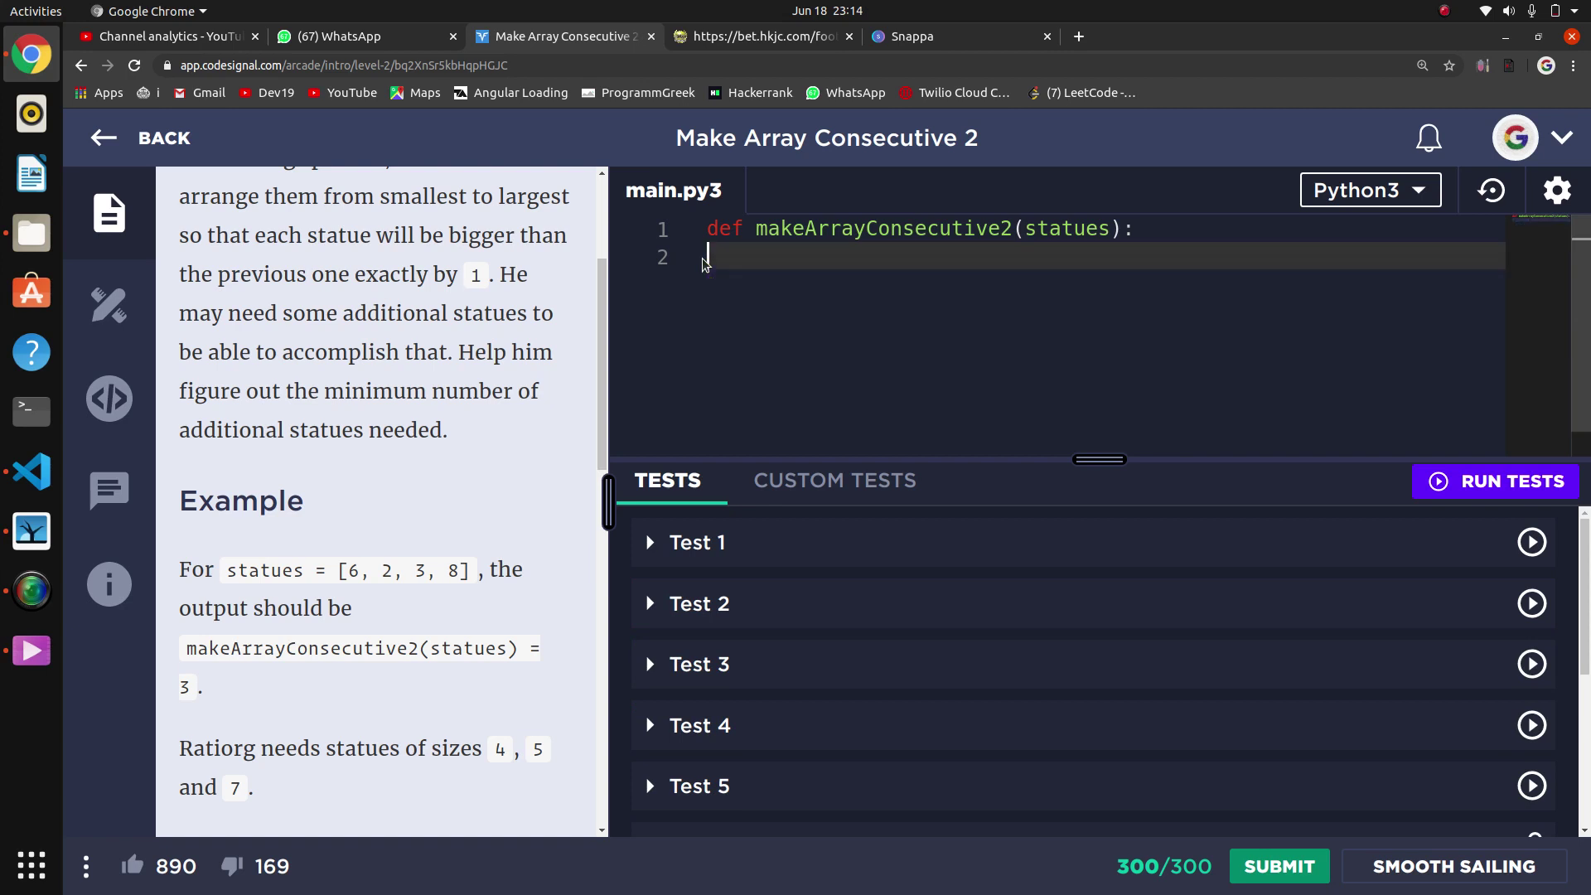
{"action": "left_click", "coordinate": [809, 543]}
{"action": "scroll", "coordinate": [1094, 658], "scroll_direction": "down", "scroll_amount": 2}
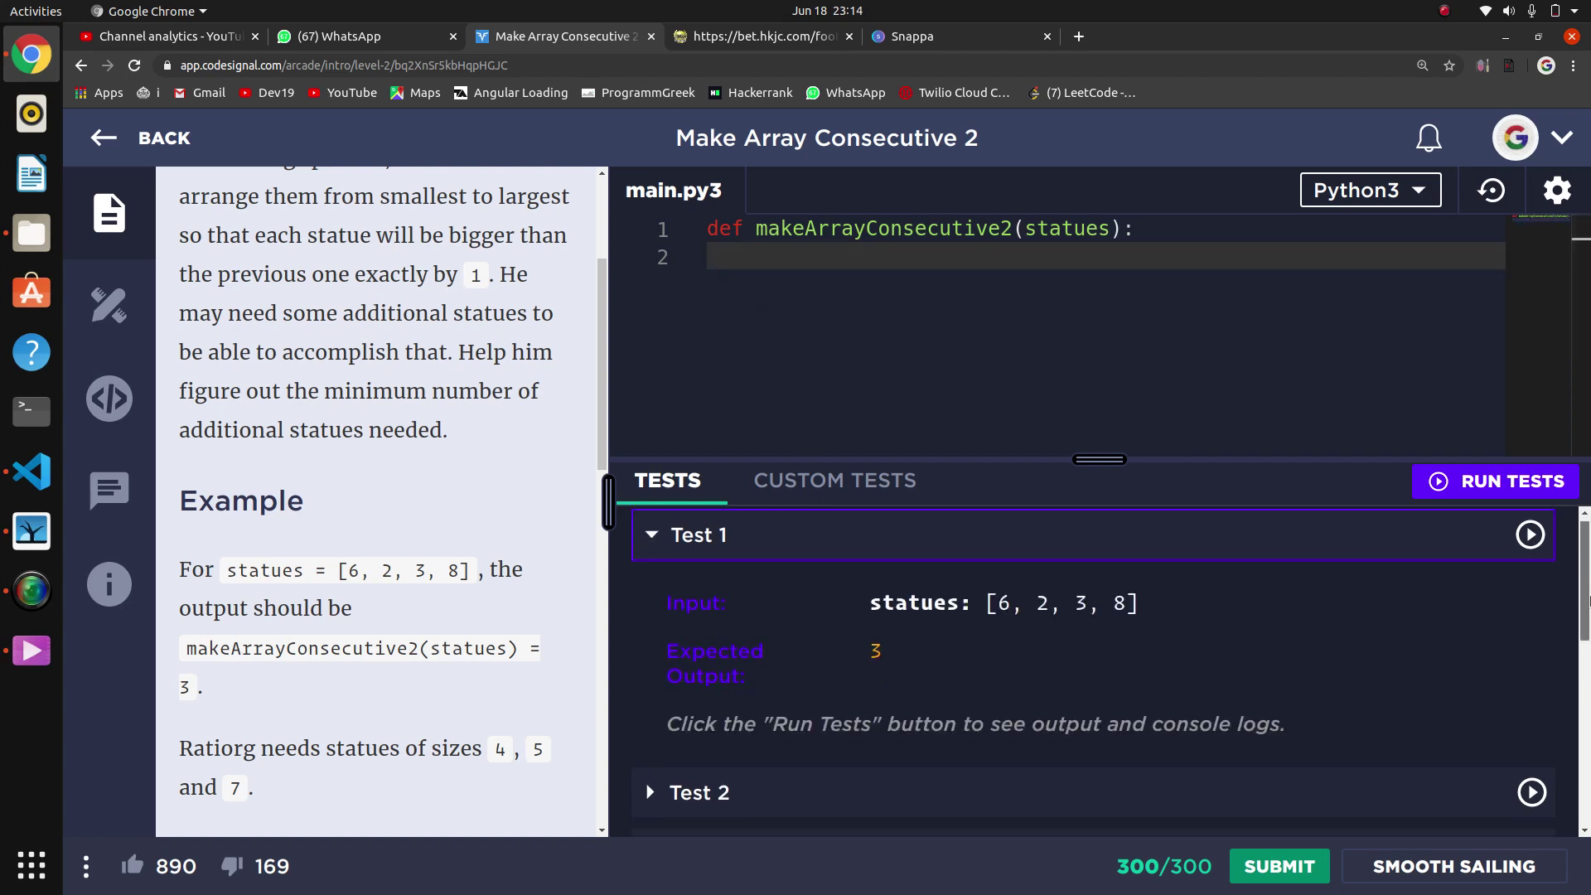
{"action": "scroll", "coordinate": [1093, 659], "scroll_direction": "up", "scroll_amount": 2}
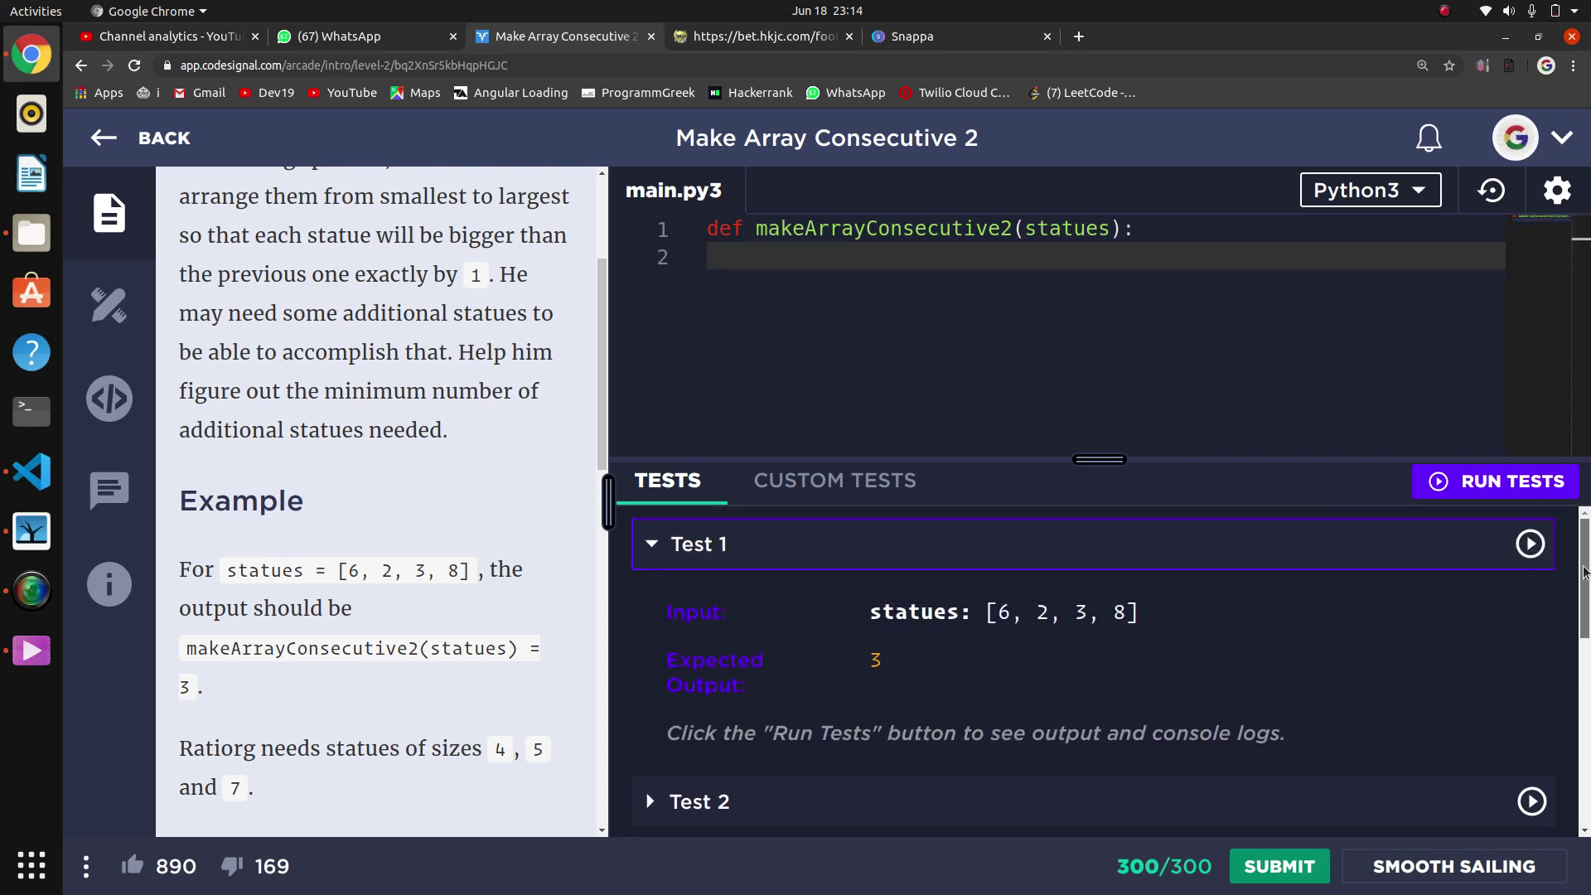
Write s=statues.sort() and print(s) in the function body.
{"action": "left_click", "coordinate": [855, 258]}
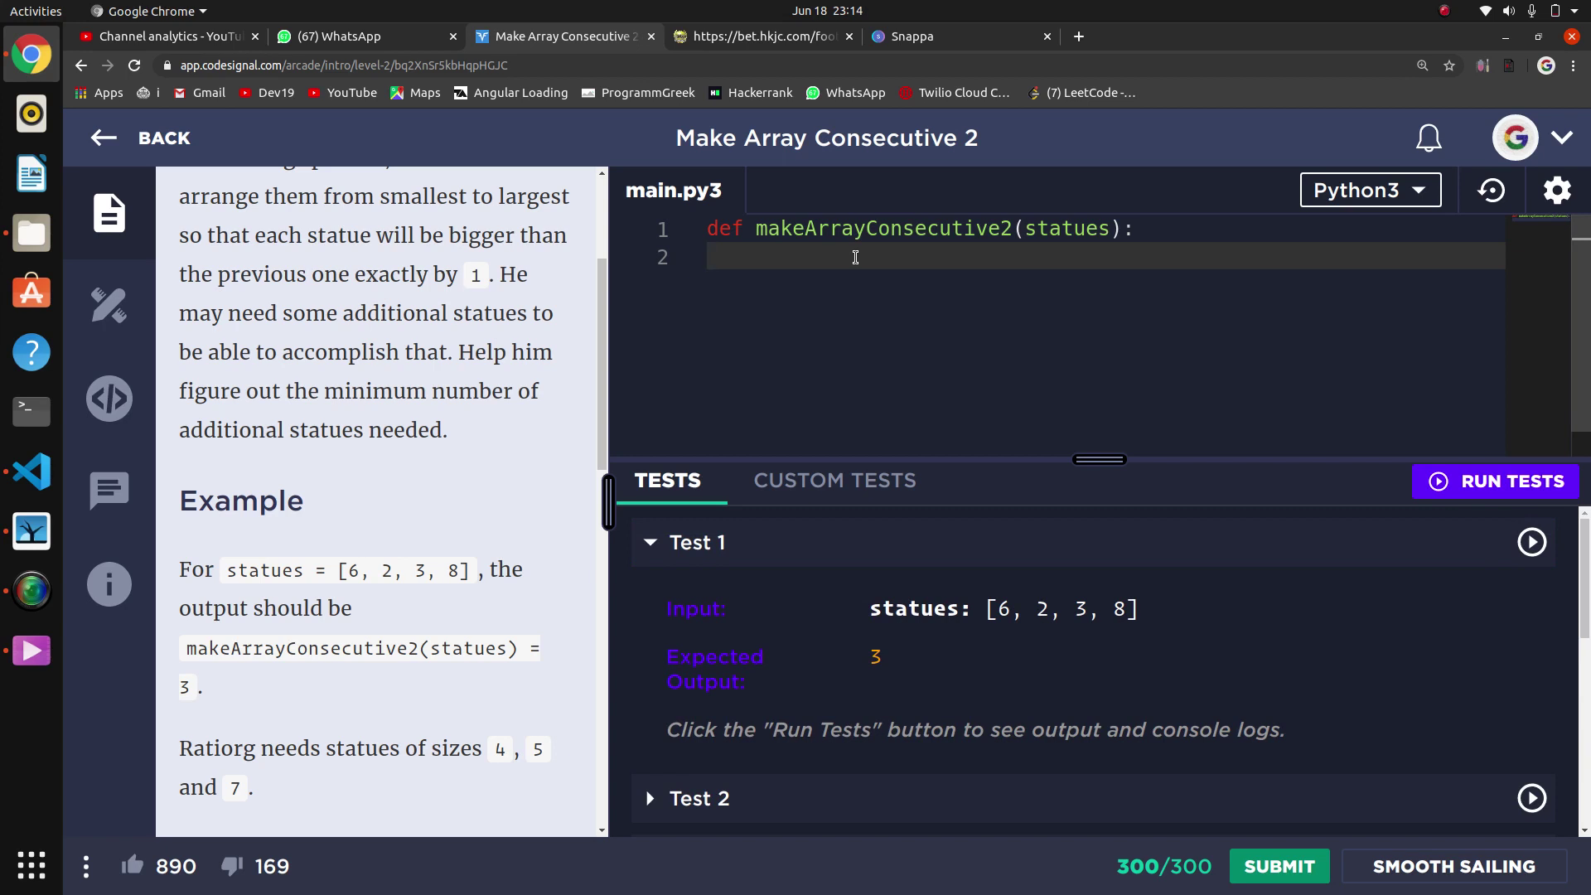
{"action": "key", "text": "Return"}
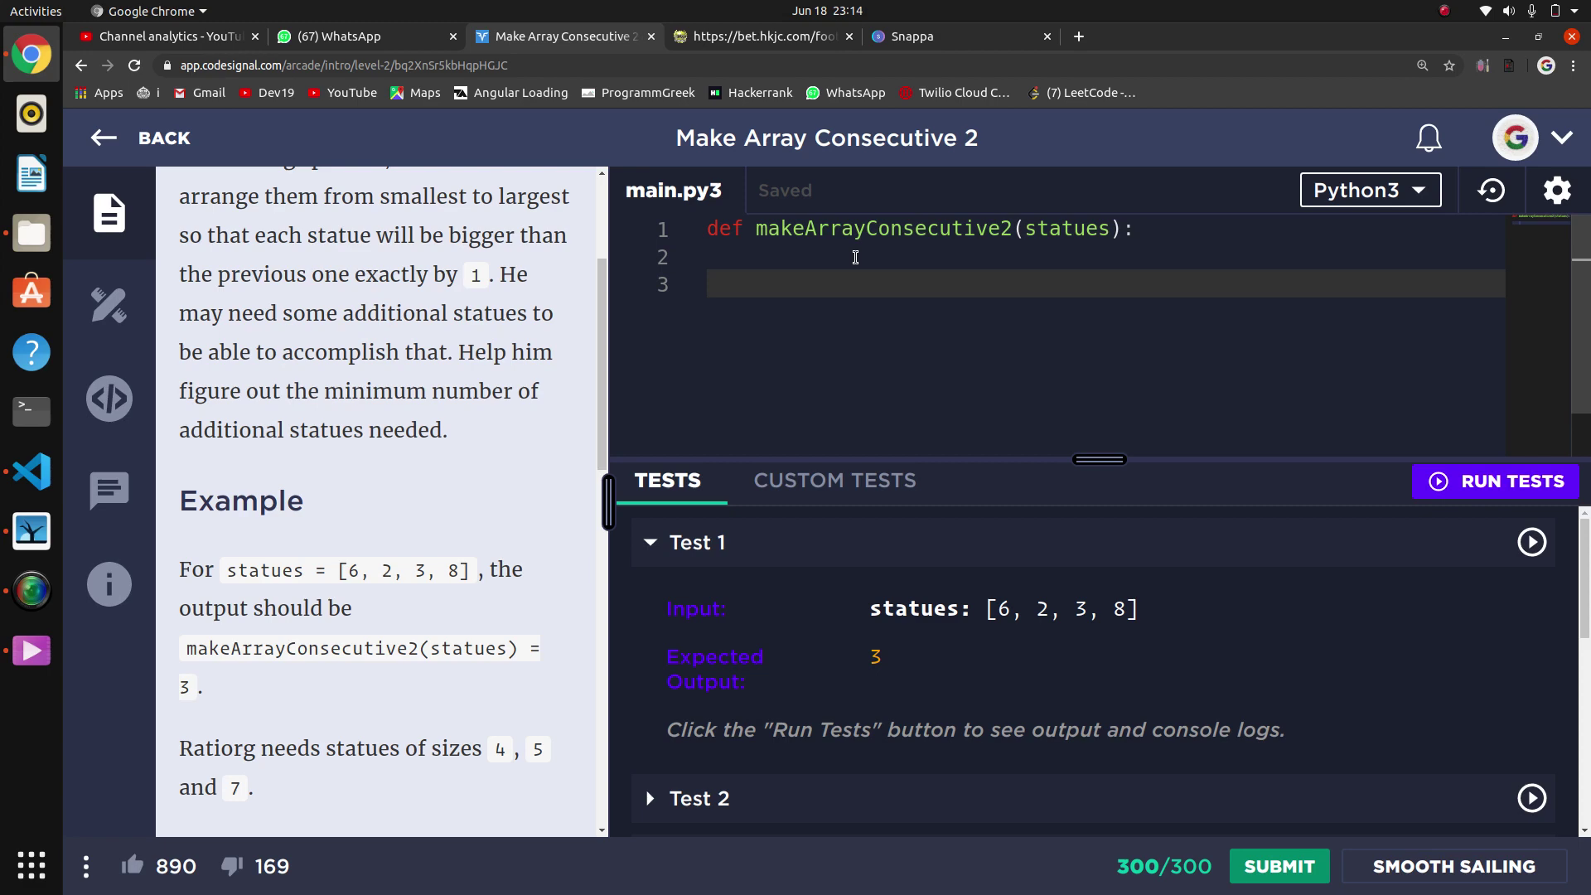
{"action": "type", "text": "s="}
{"action": "type", "text": "st"}
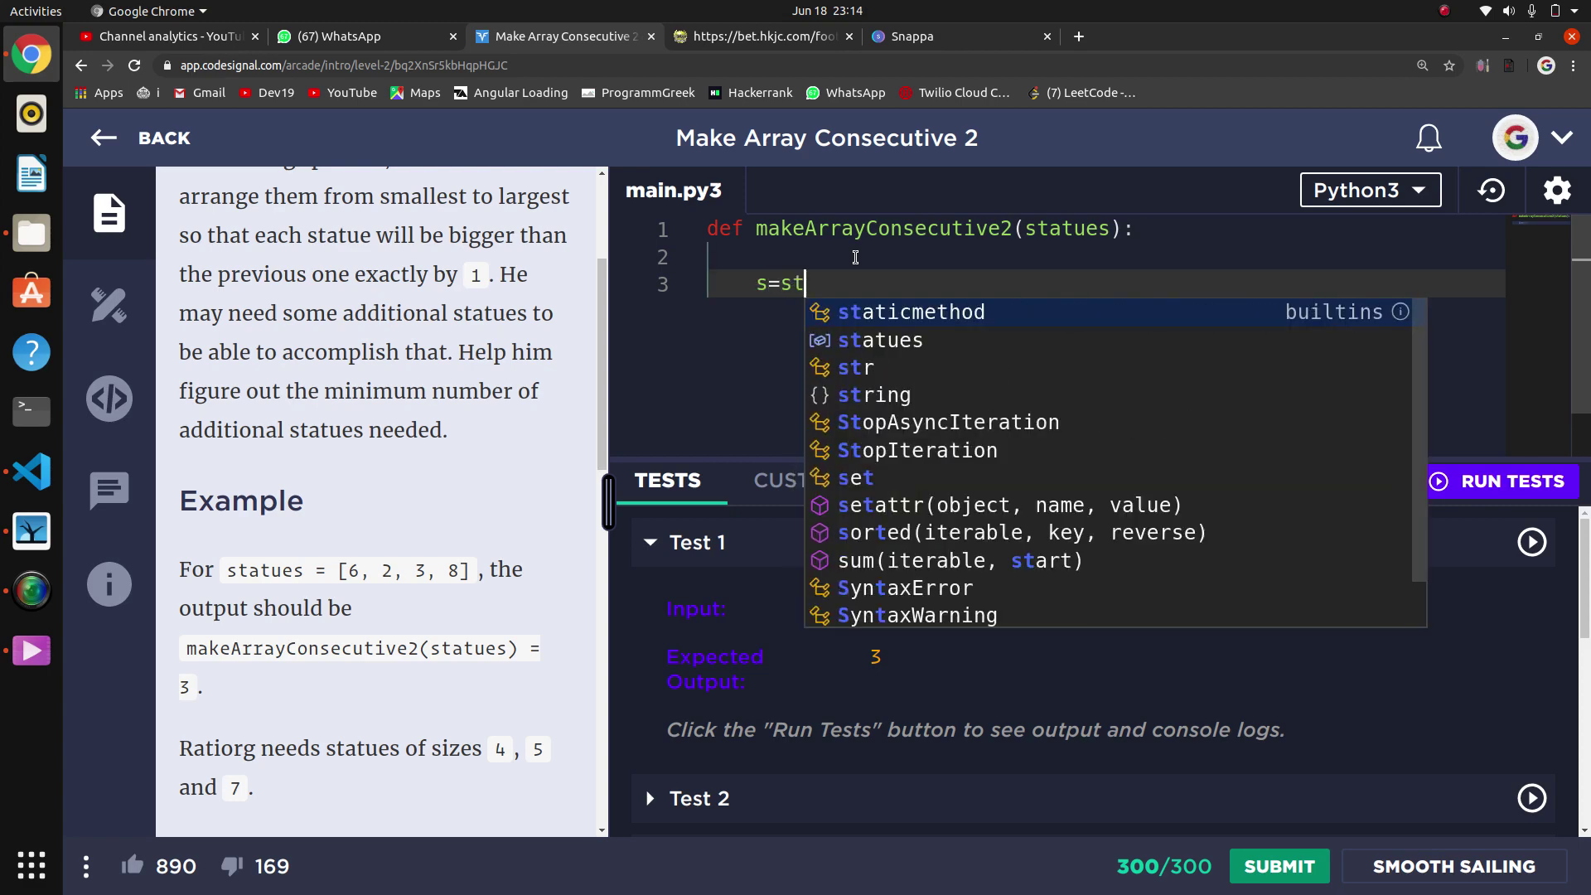
{"action": "type", "text": "atues"}
{"action": "key", "text": "Escape"}
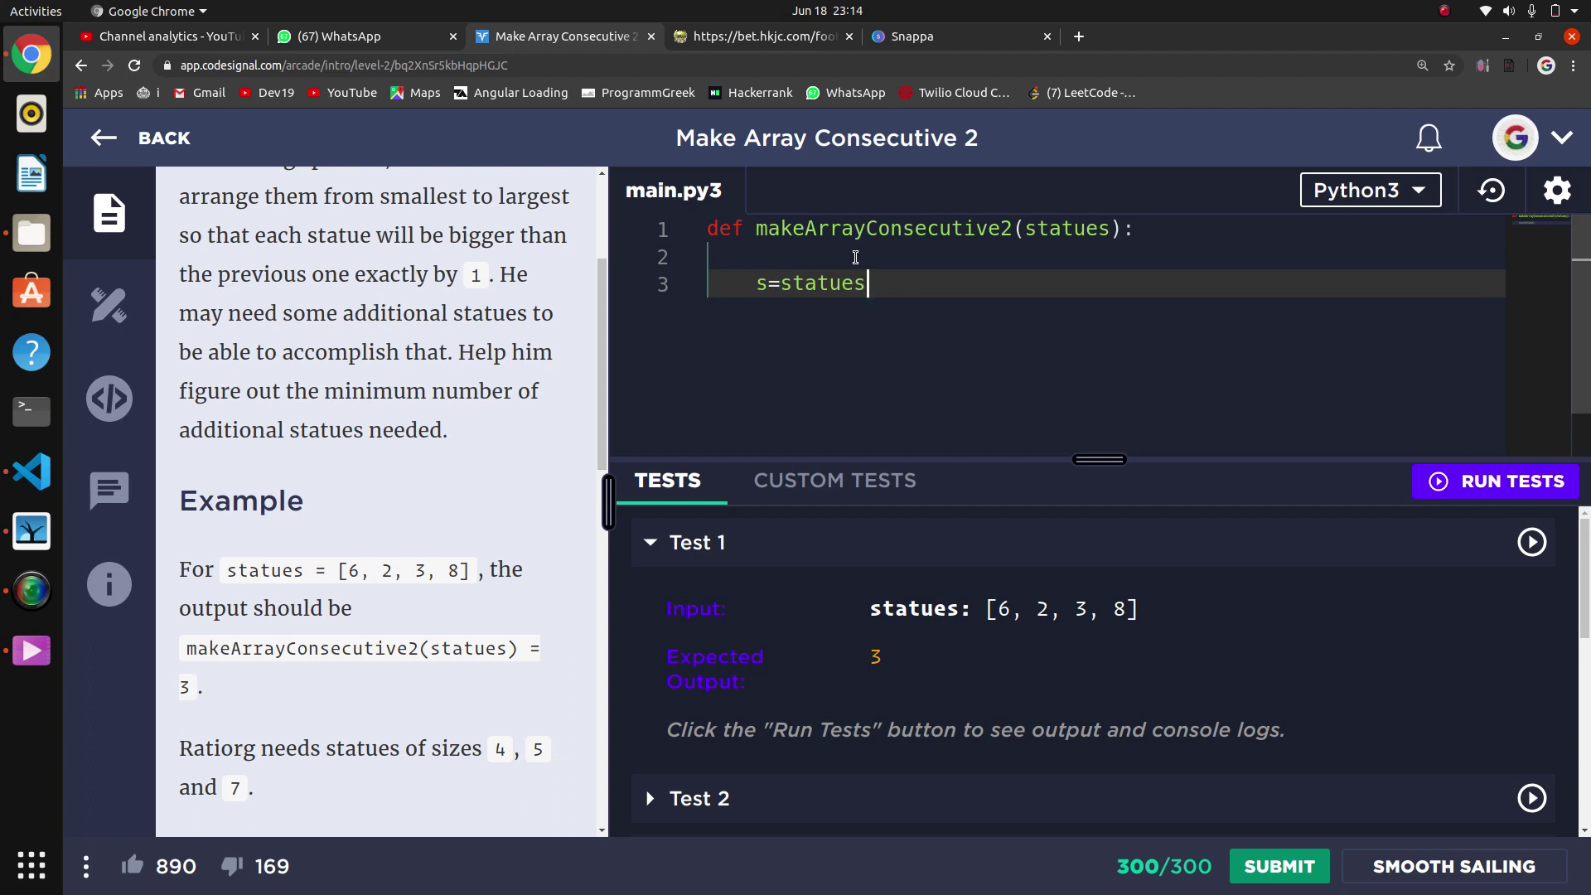
{"action": "type", "text": ".sort("}
{"action": "type", "text": ")"}
{"action": "key", "text": "Return"}
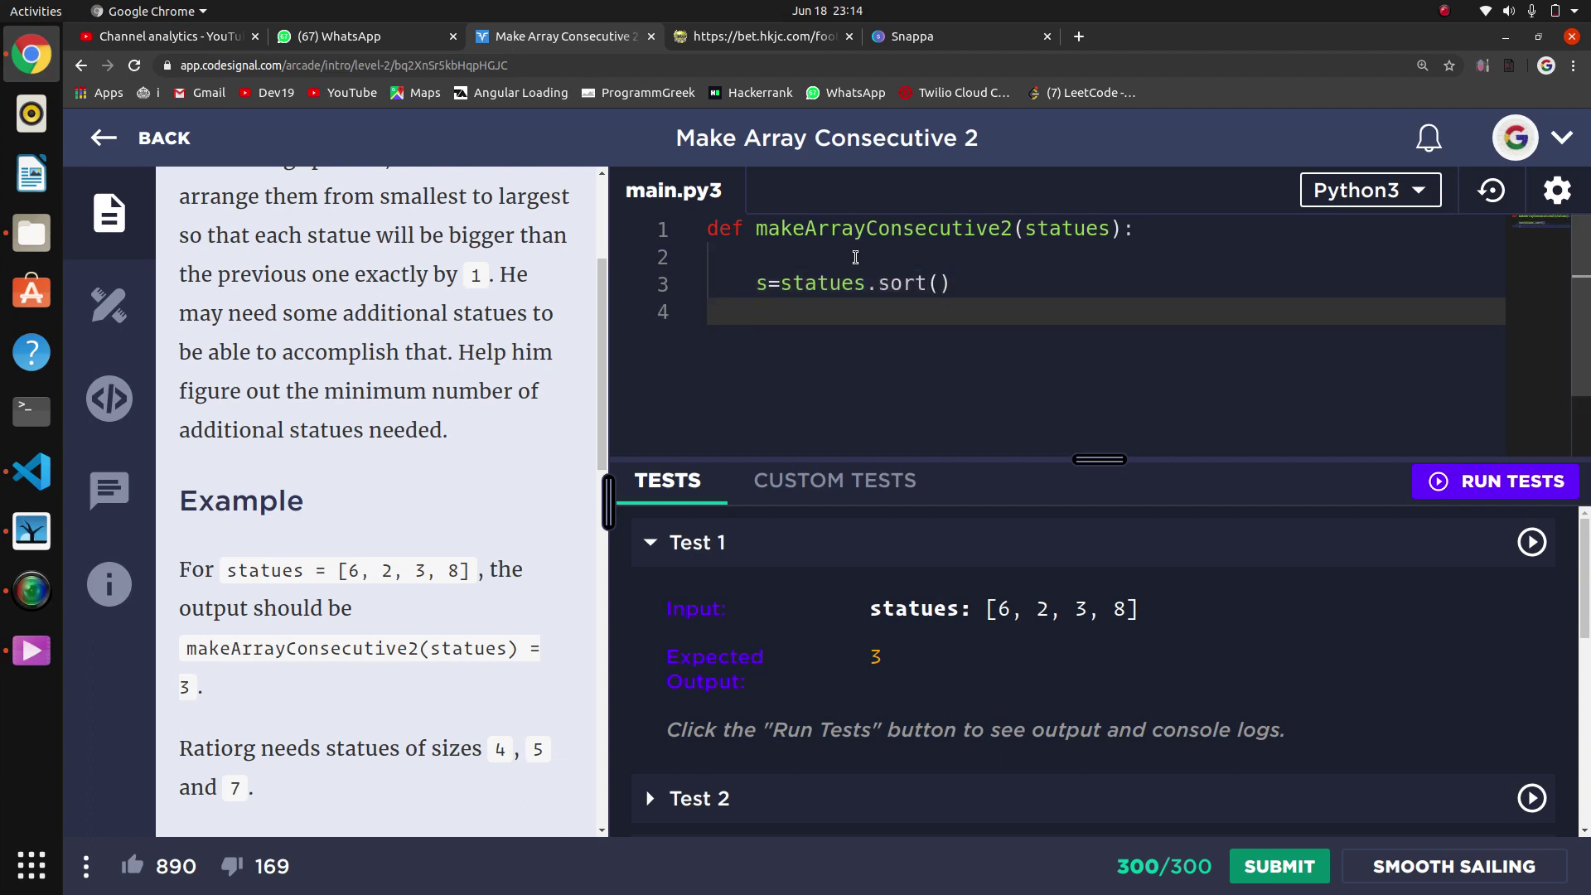
{"action": "type", "text": "print(s"}
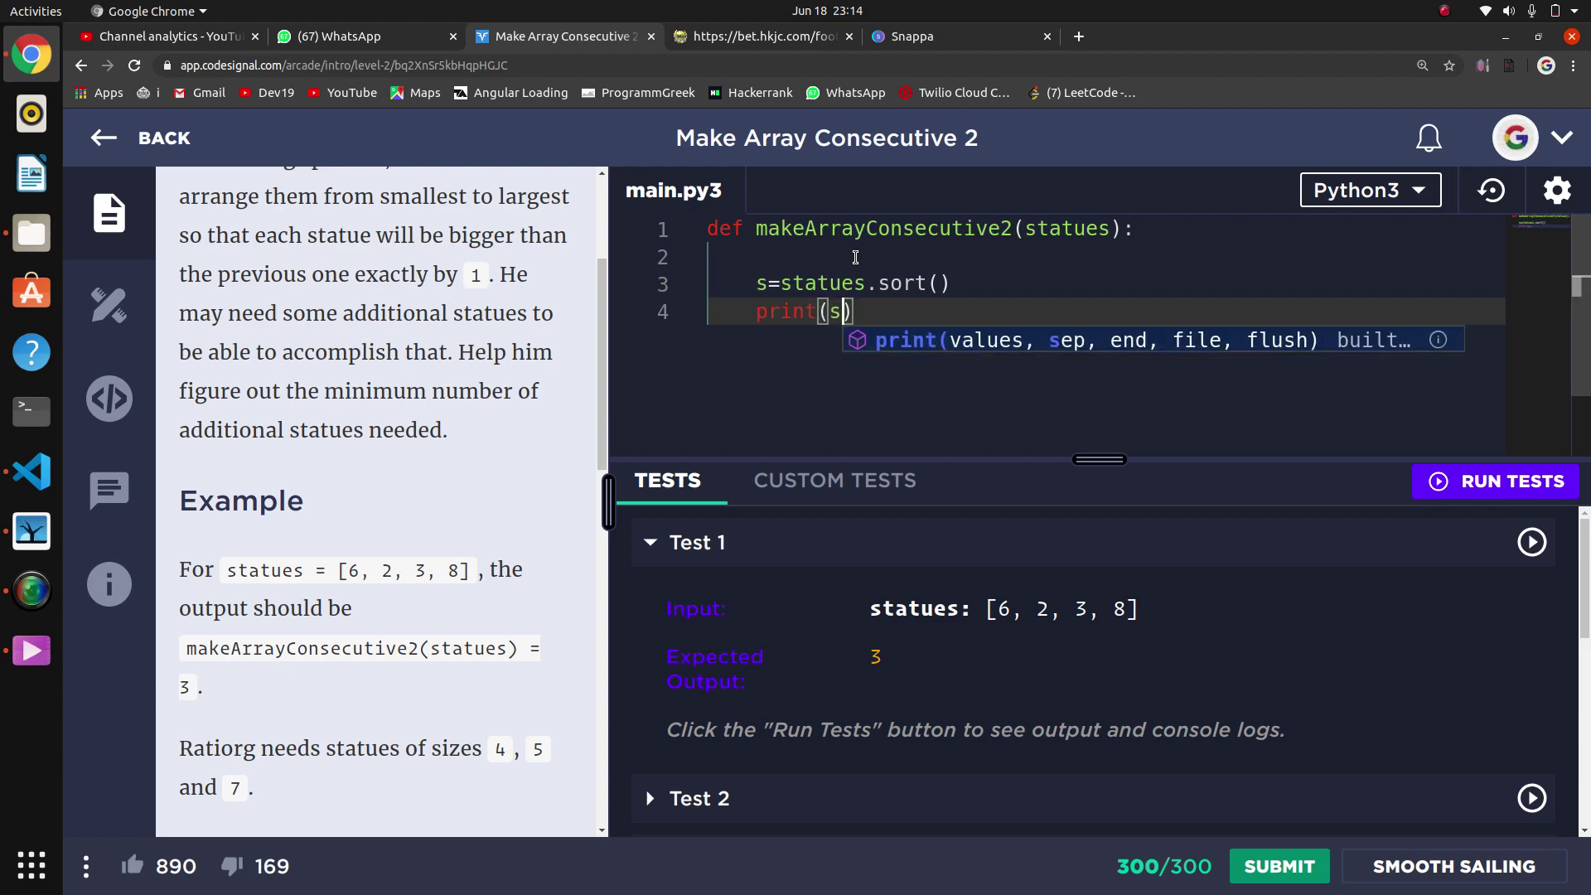
{"action": "left_click", "coordinate": [1167, 270]}
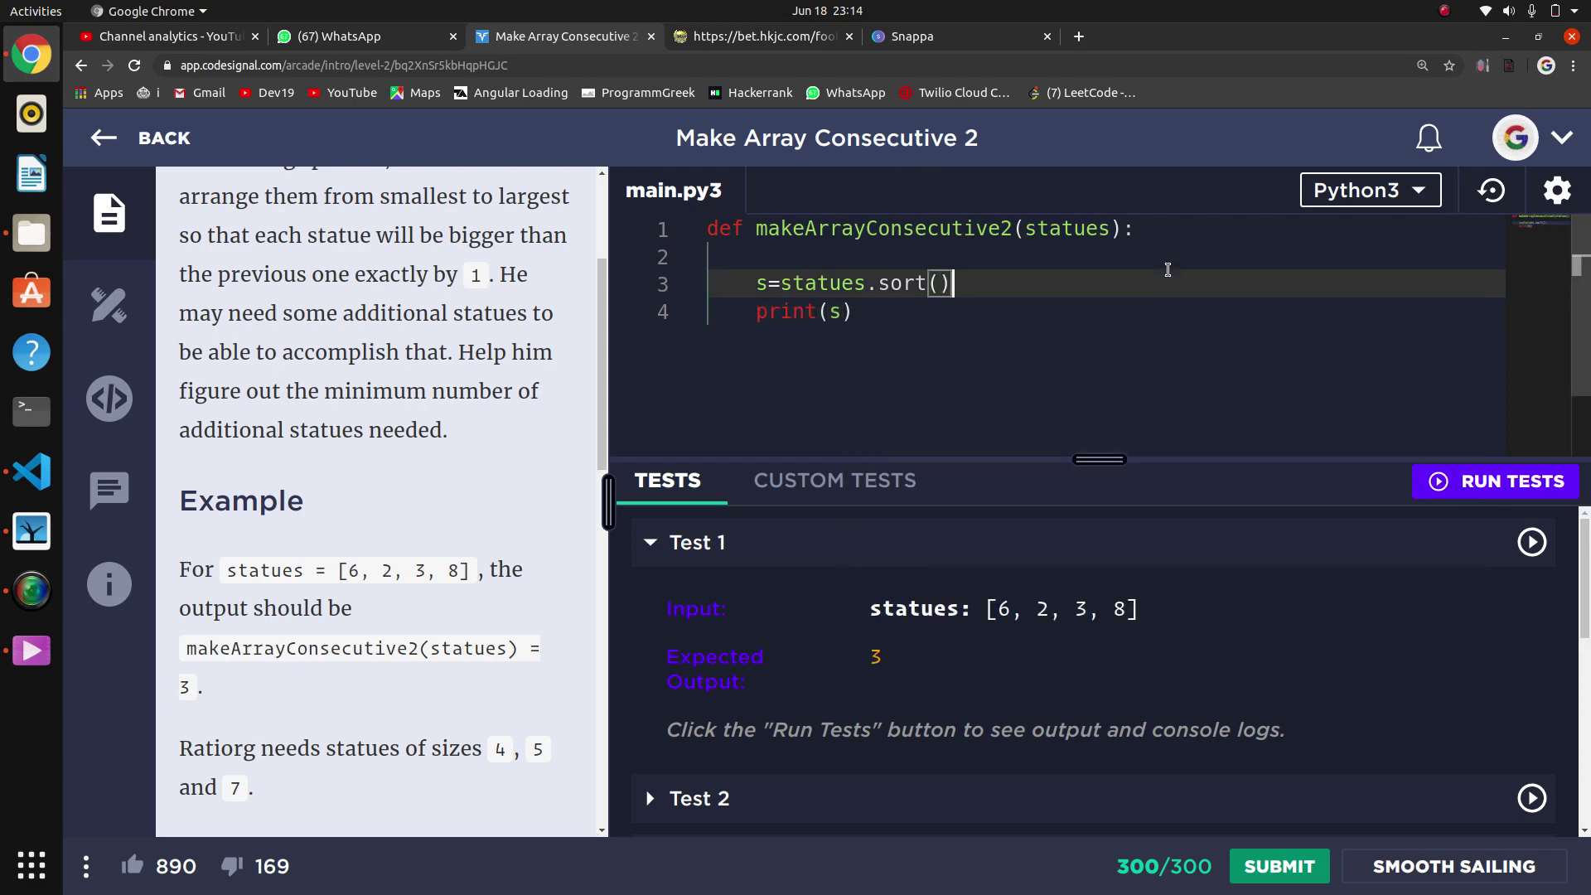
Run the sample tests (0/5 pass, returning null) and add a line after print.
{"action": "left_click", "coordinate": [1492, 481]}
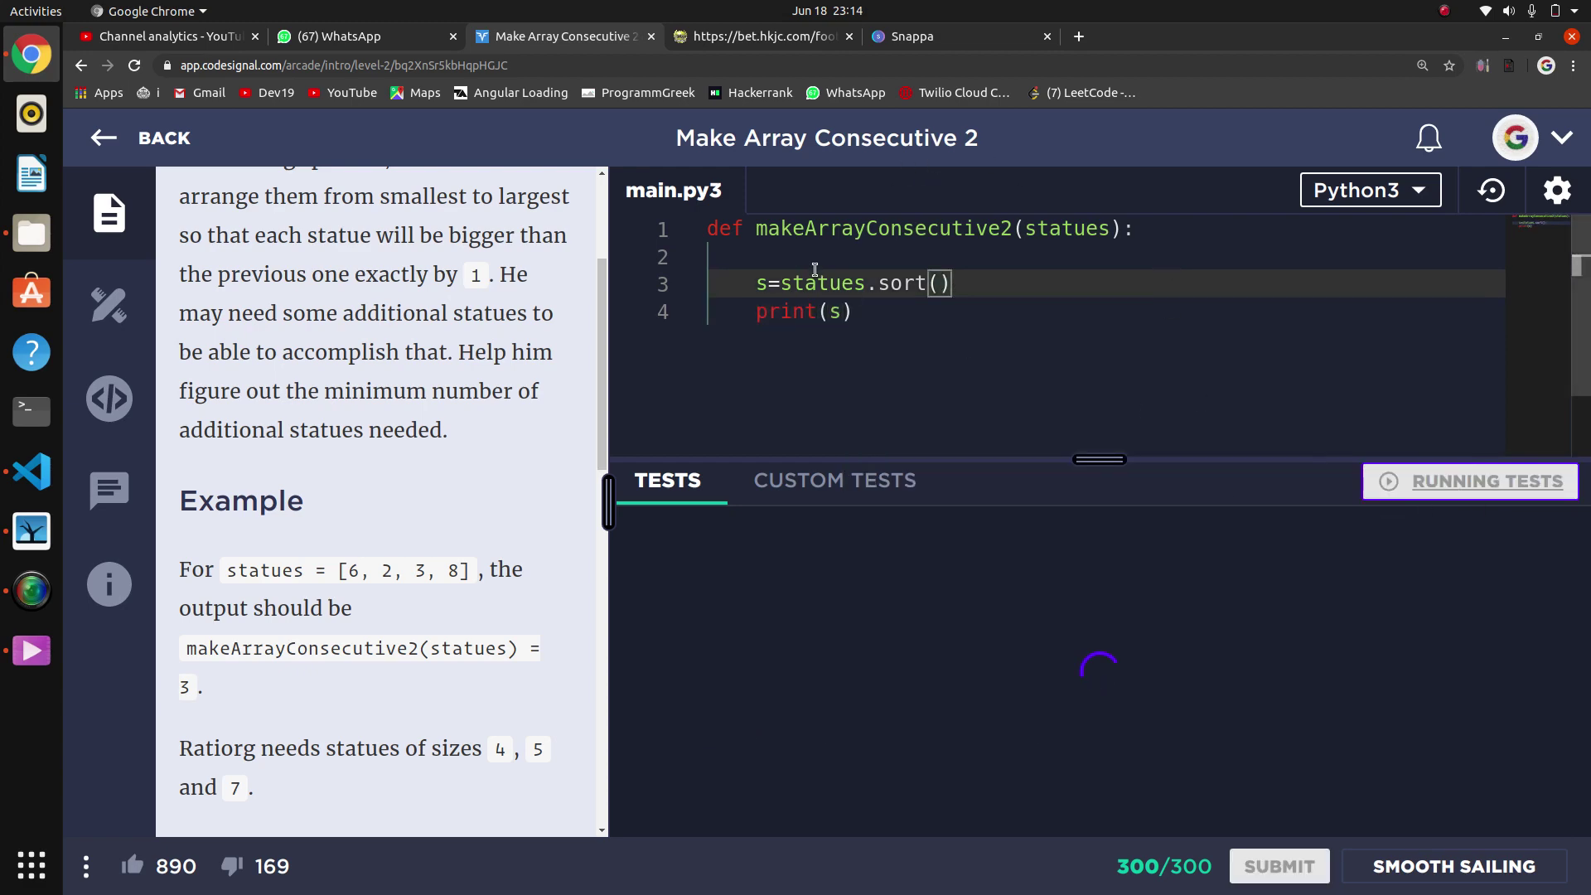
{"action": "left_click", "coordinate": [838, 312]}
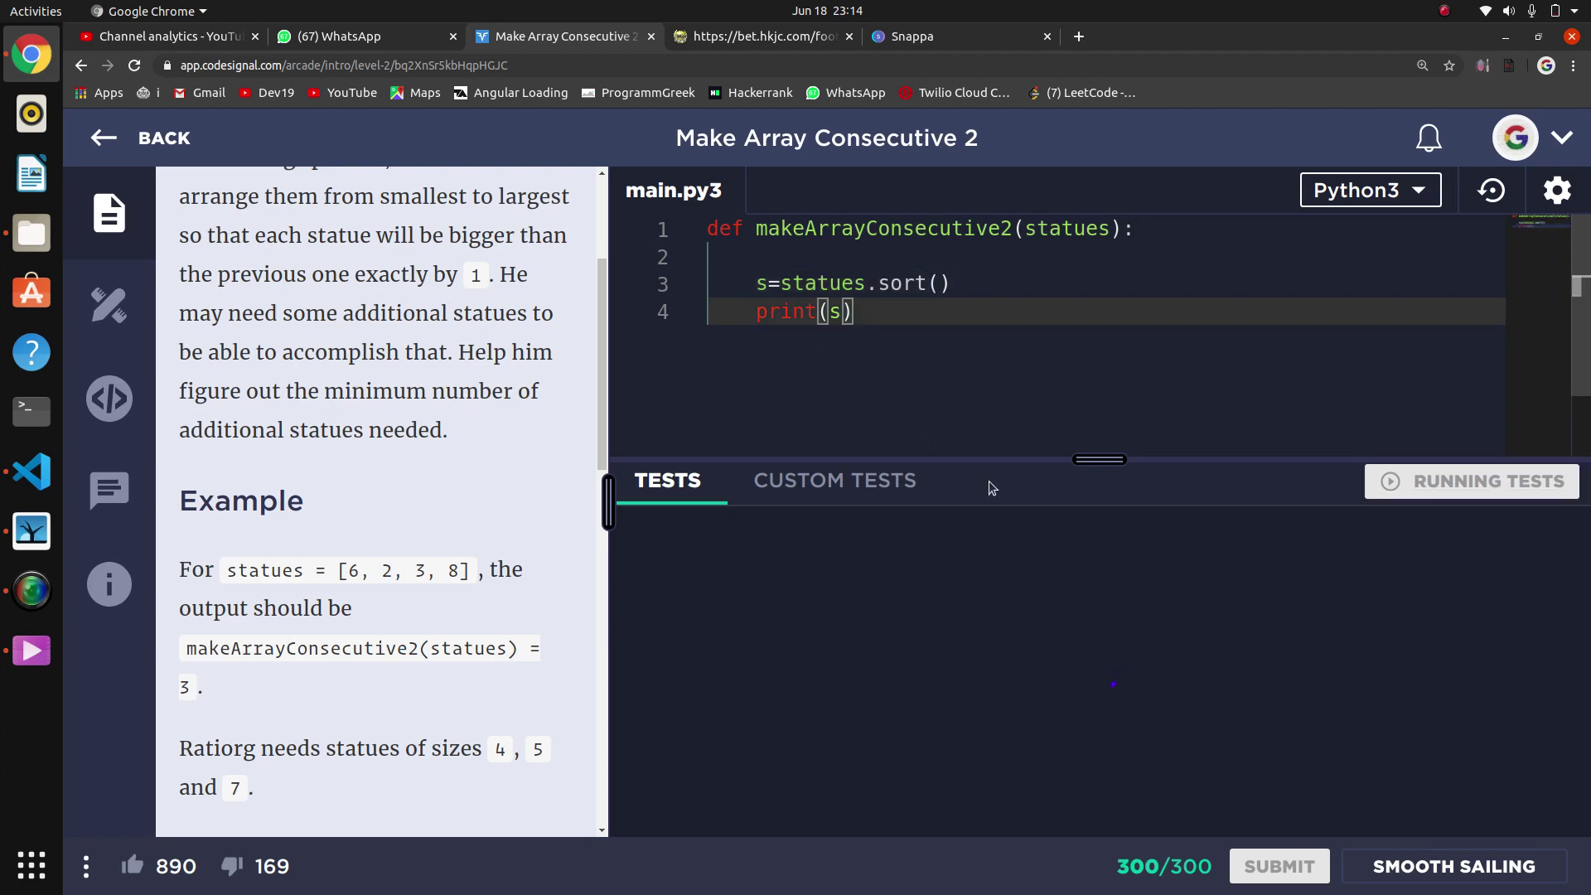
{"action": "key", "text": "Return"}
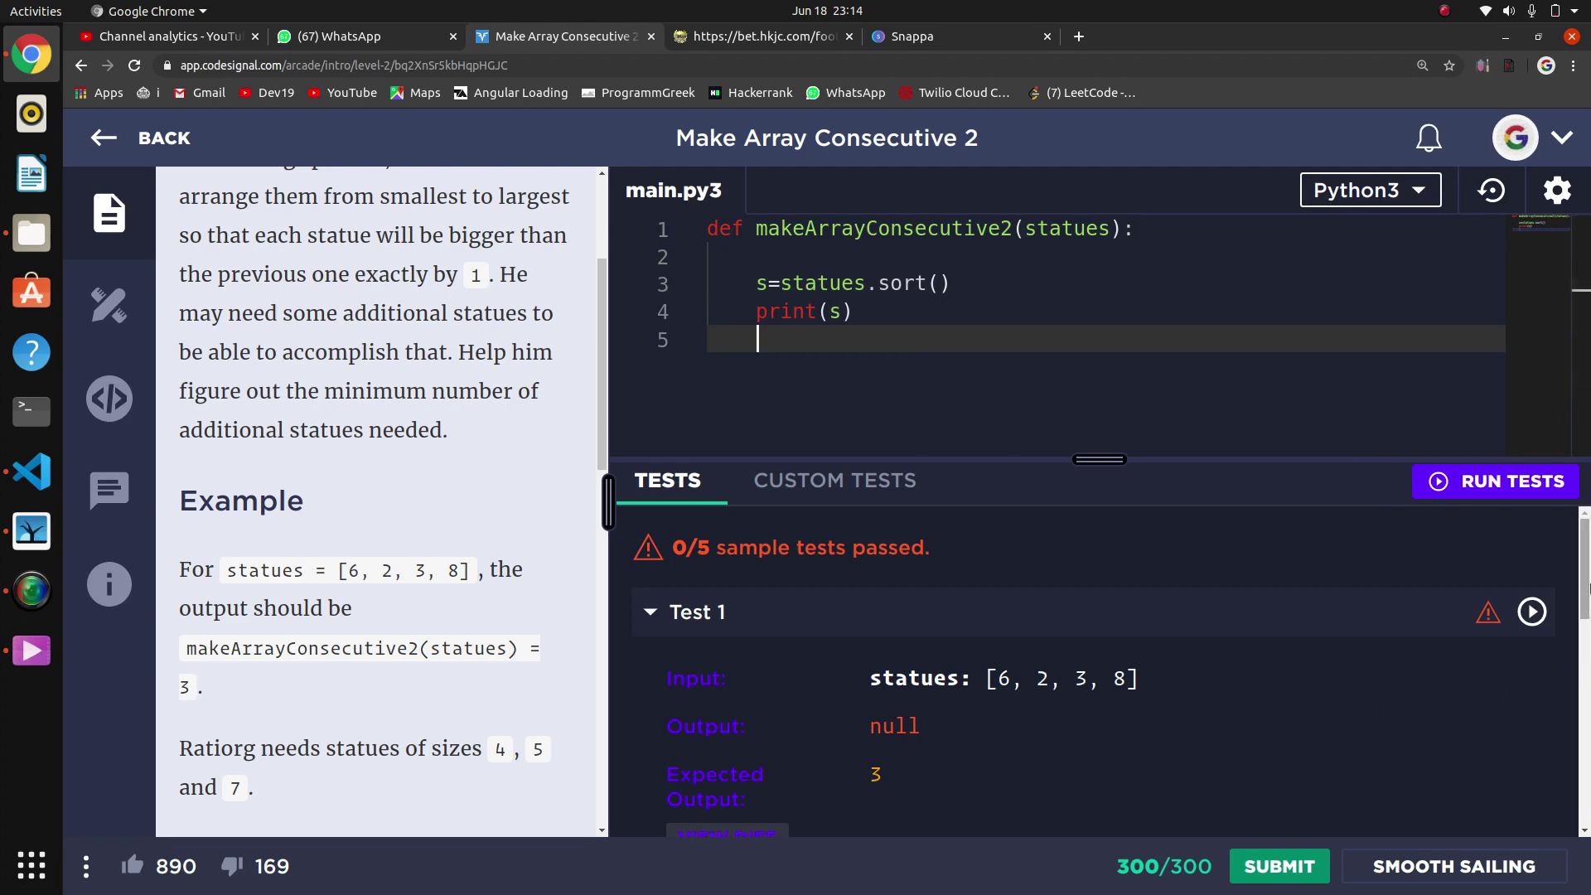
{"action": "left_click_drag", "start_coordinate": [1587, 578], "coordinate": [1586, 633]}
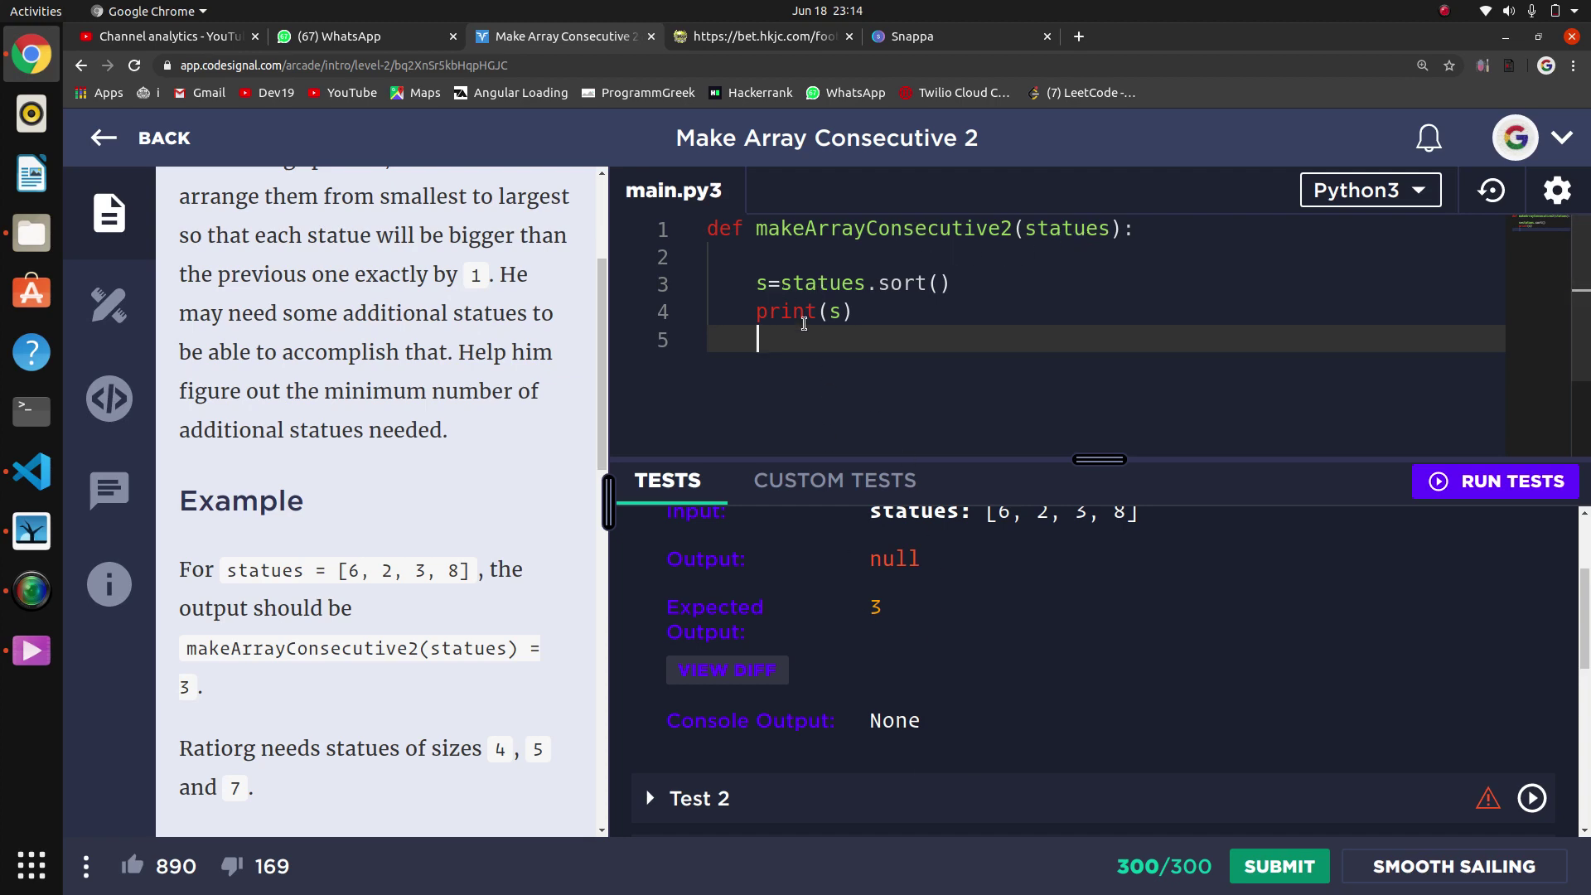
Remove the s= assignment so the code prints statues directly.
{"action": "left_click", "coordinate": [760, 283]}
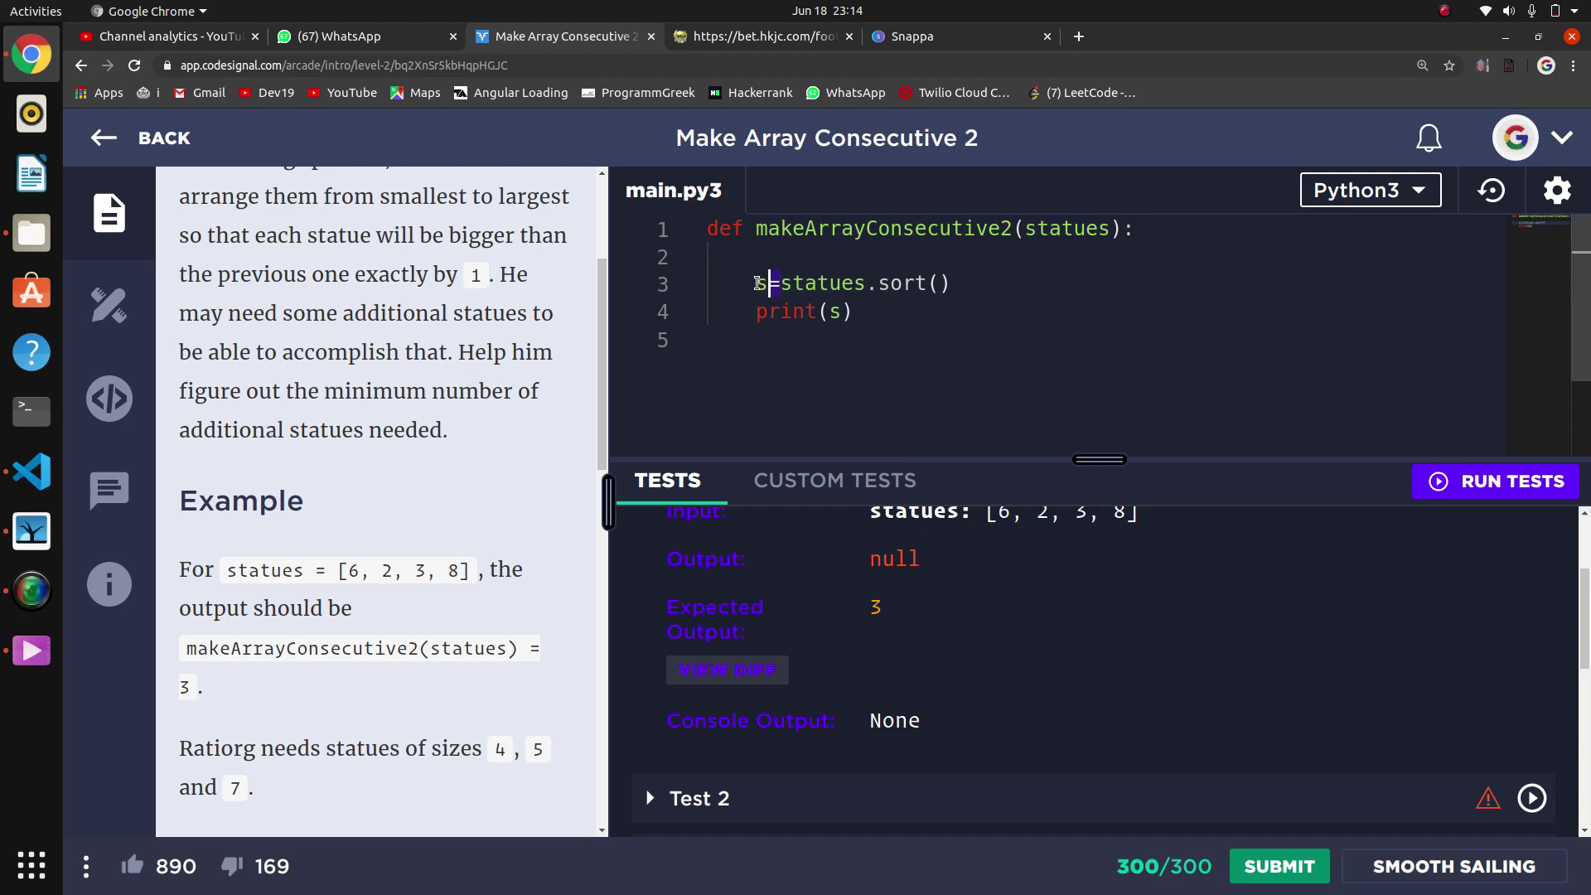
{"action": "left_click_drag", "start_coordinate": [757, 283], "coordinate": [753, 283]}
{"action": "key", "text": "BackSpace"}
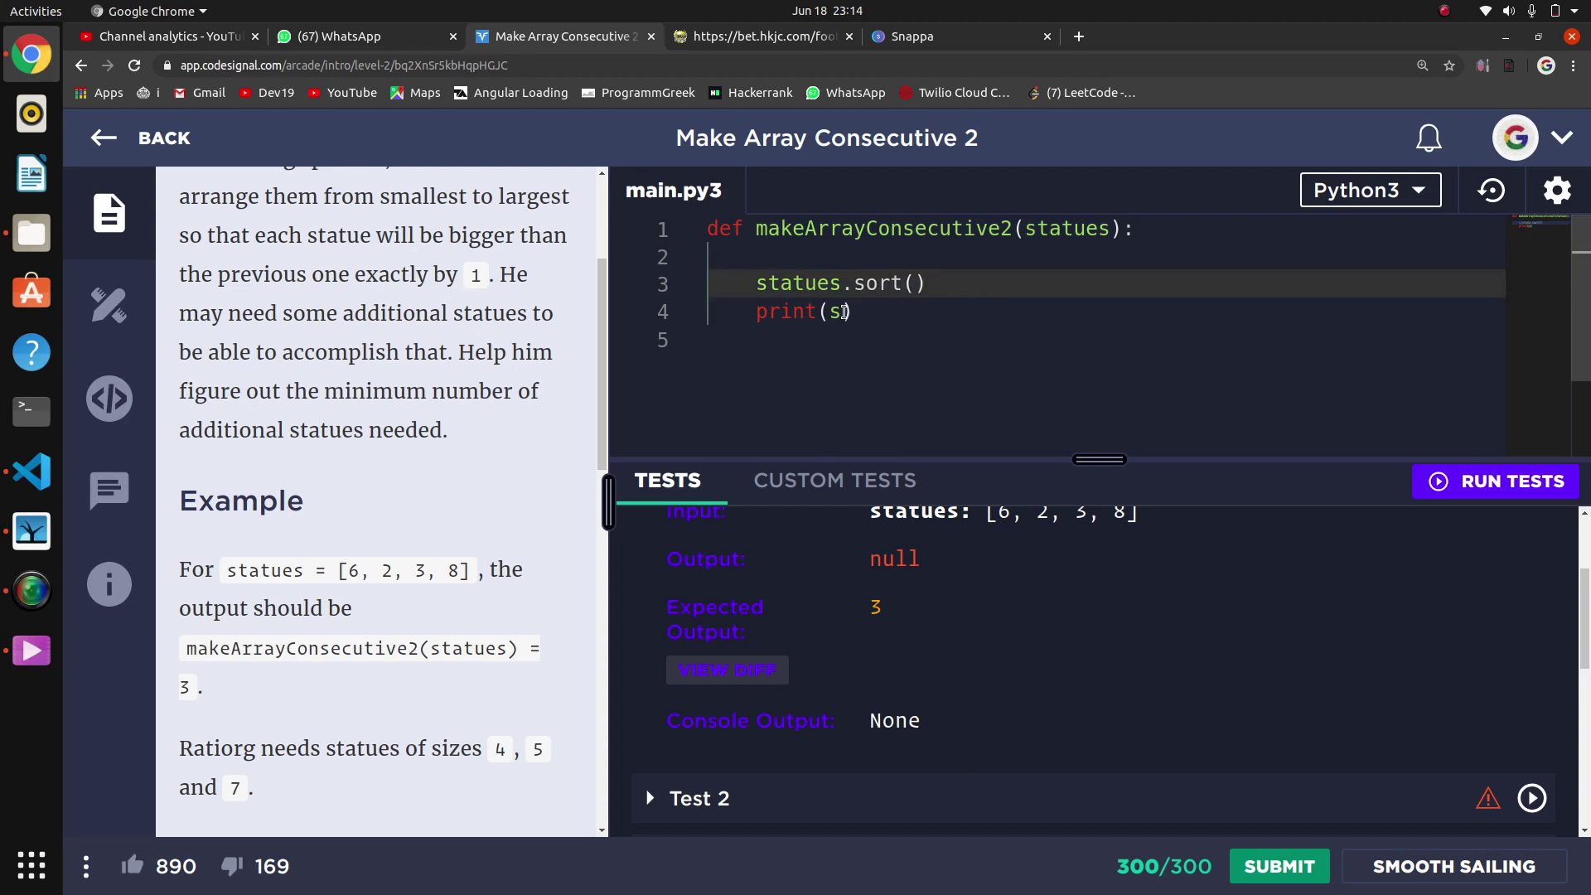
{"action": "left_click", "coordinate": [840, 311]}
{"action": "type", "text": "ta"}
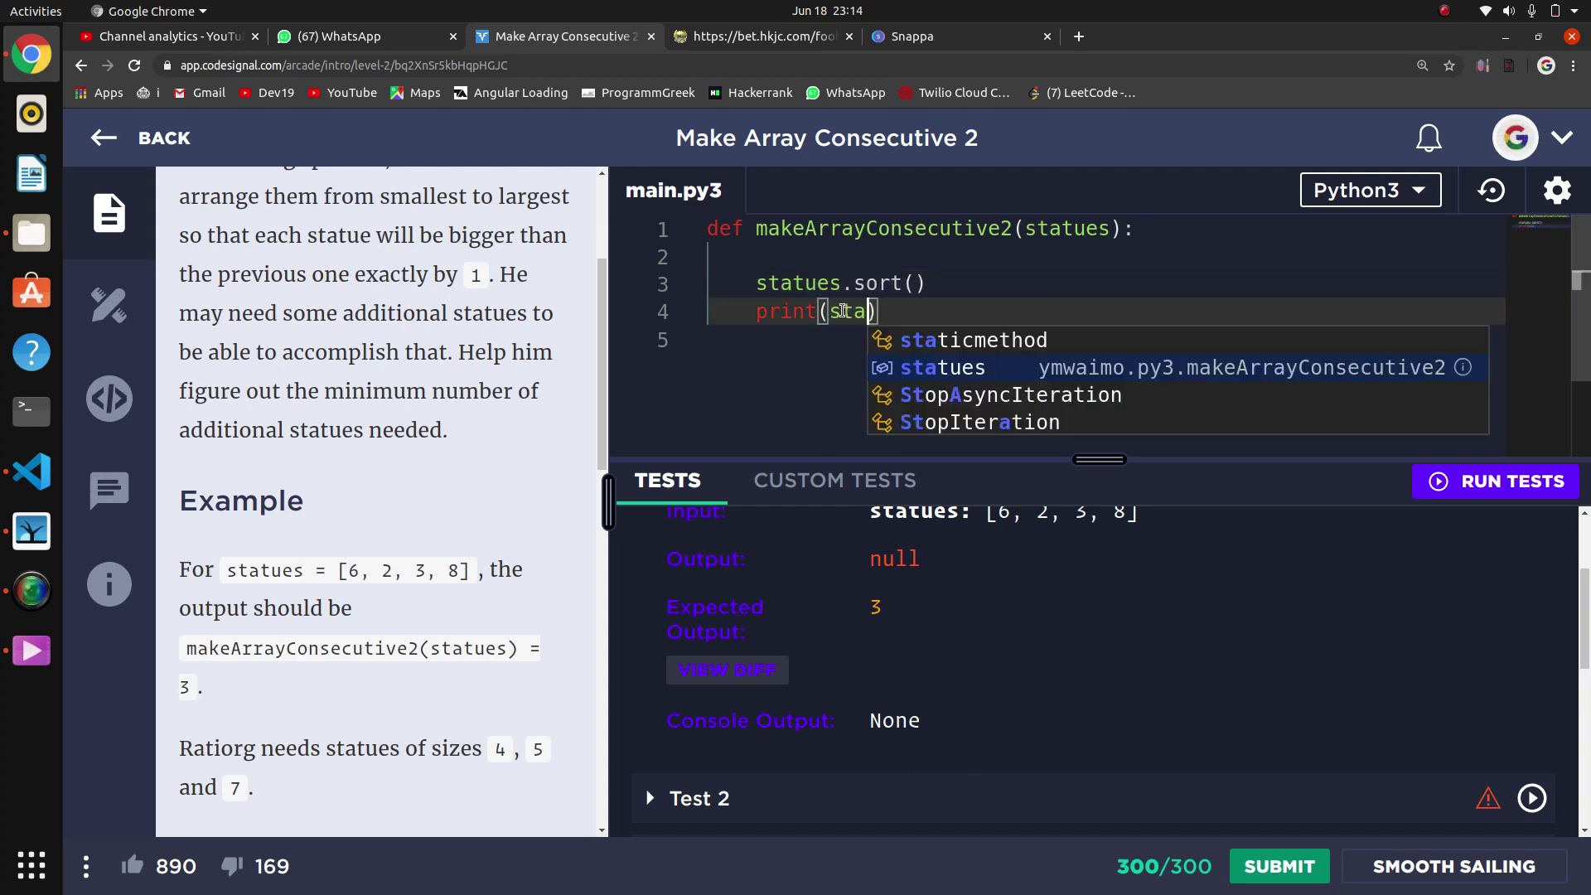
{"action": "type", "text": "tues"}
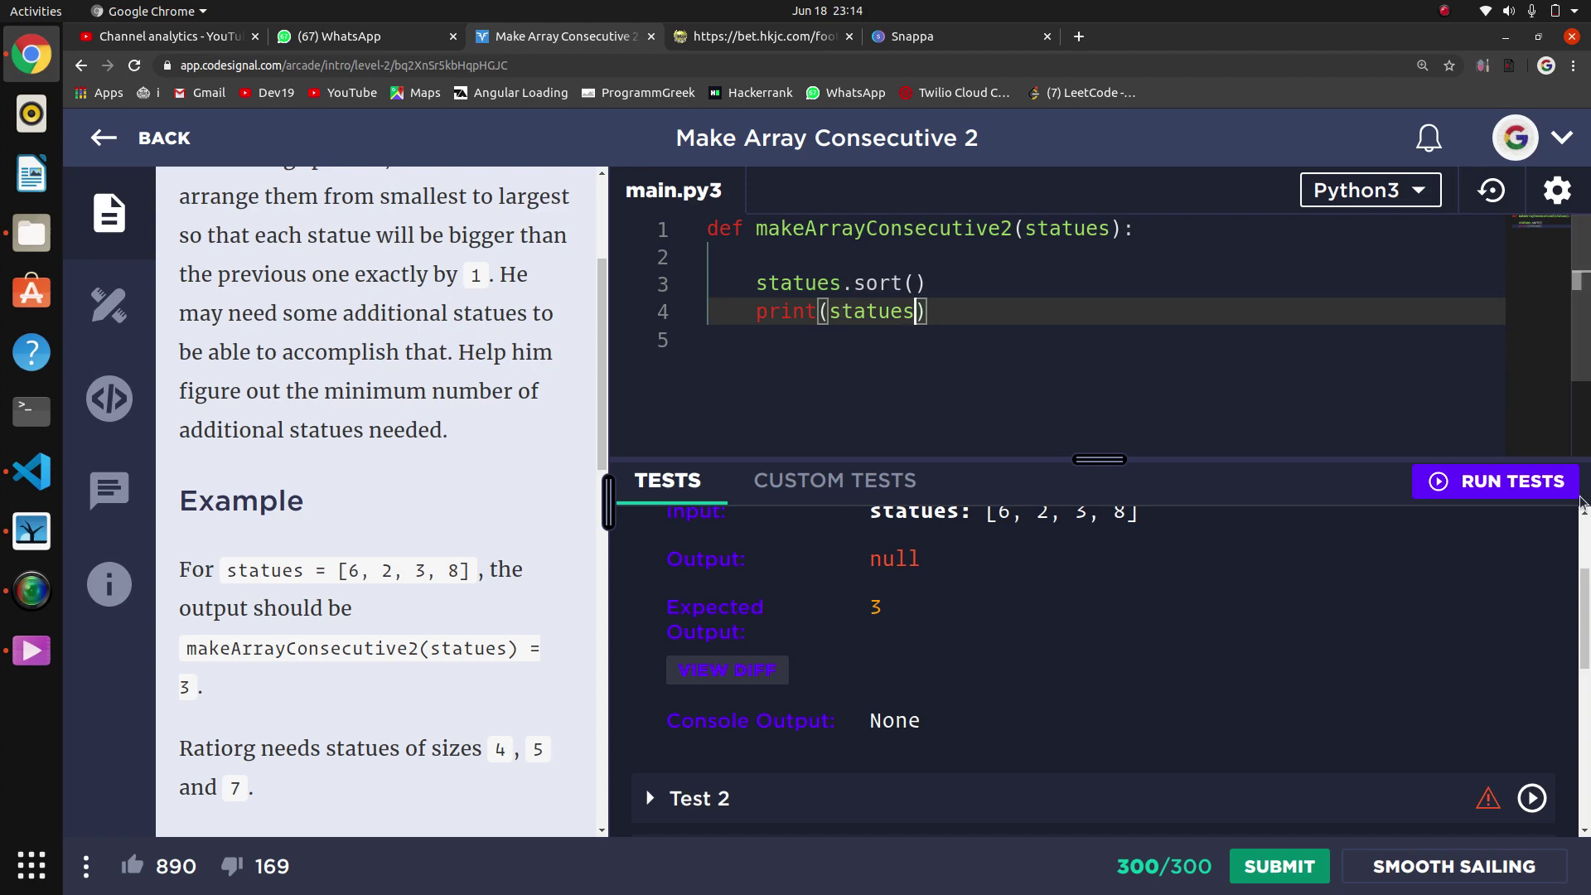
Rerun the tests and check Test 1's console output [2, 3, 6, 8].
{"action": "left_click", "coordinate": [1524, 487]}
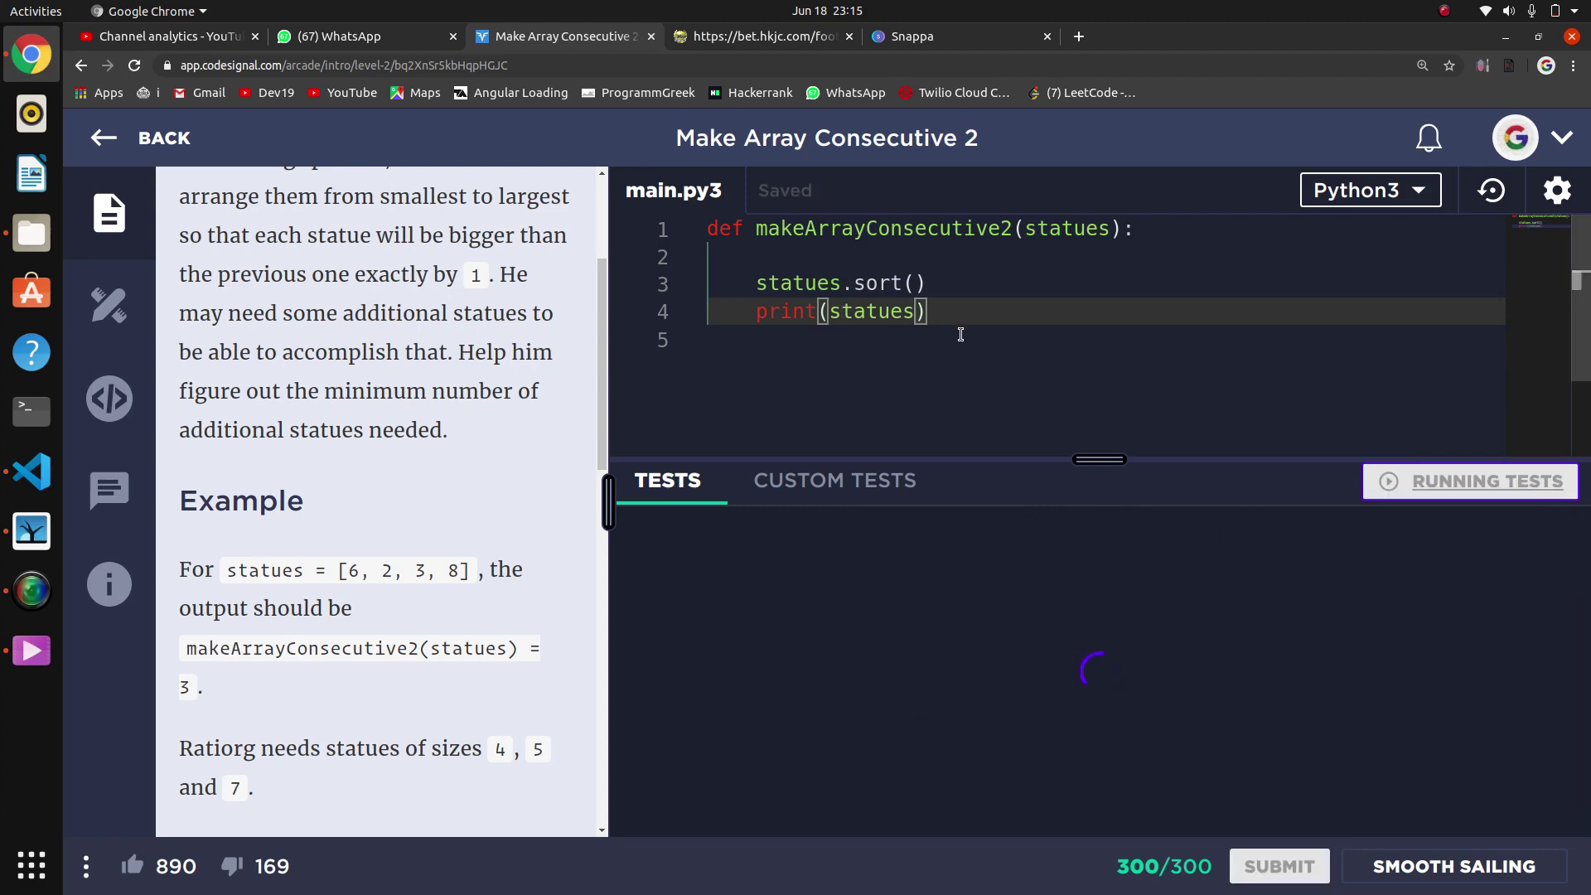
{"action": "left_click", "coordinate": [952, 309]}
{"action": "key", "text": "Return"}
{"action": "key", "text": "Return"}
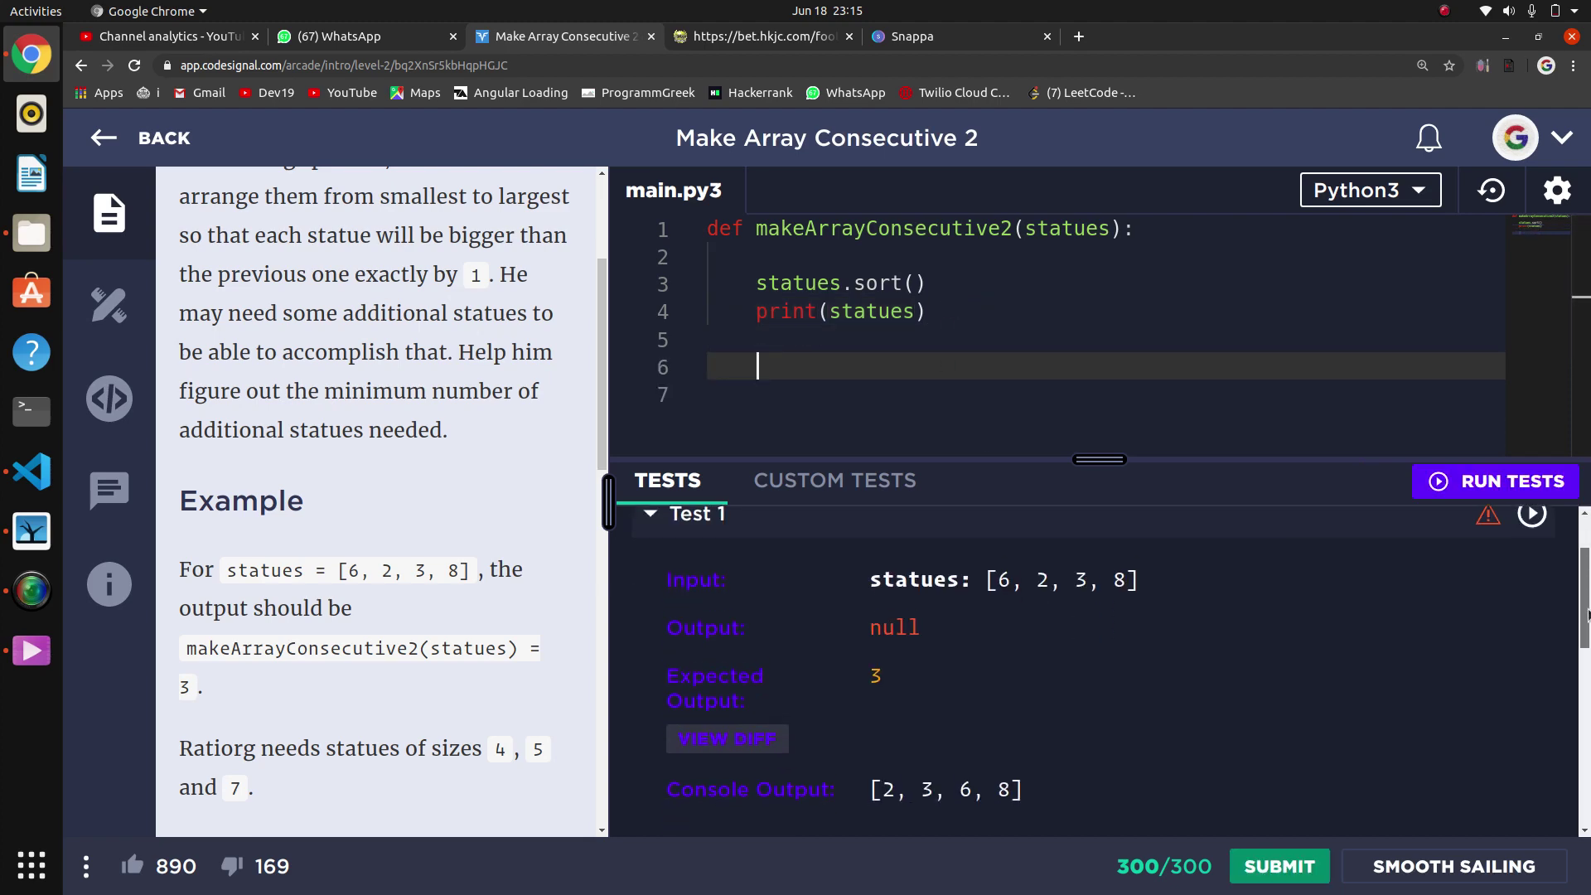
{"action": "scroll", "coordinate": [1096, 773], "scroll_direction": "down", "scroll_amount": 3}
{"action": "mouse_move", "coordinate": [1013, 717]}
{"action": "left_mouse_down"}
{"action": "mouse_move", "coordinate": [895, 721]}
{"action": "mouse_move", "coordinate": [1009, 717]}
{"action": "left_mouse_up"}
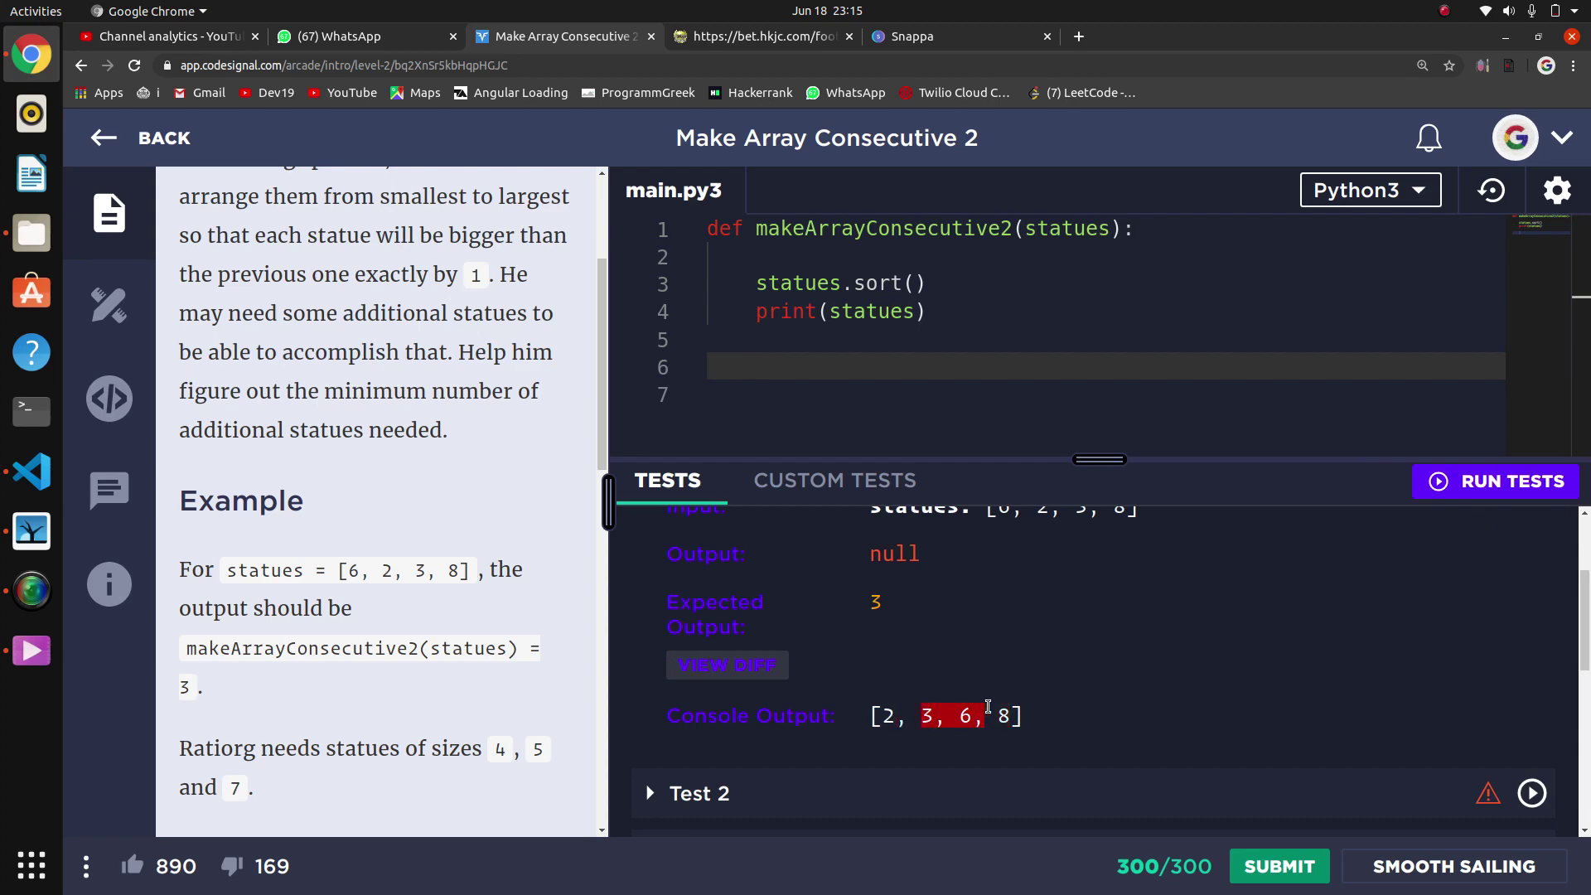
{"action": "left_click", "coordinate": [913, 718]}
Add c=0 on line 5 and begin typing the loop below it.
{"action": "left_click", "coordinate": [825, 346]}
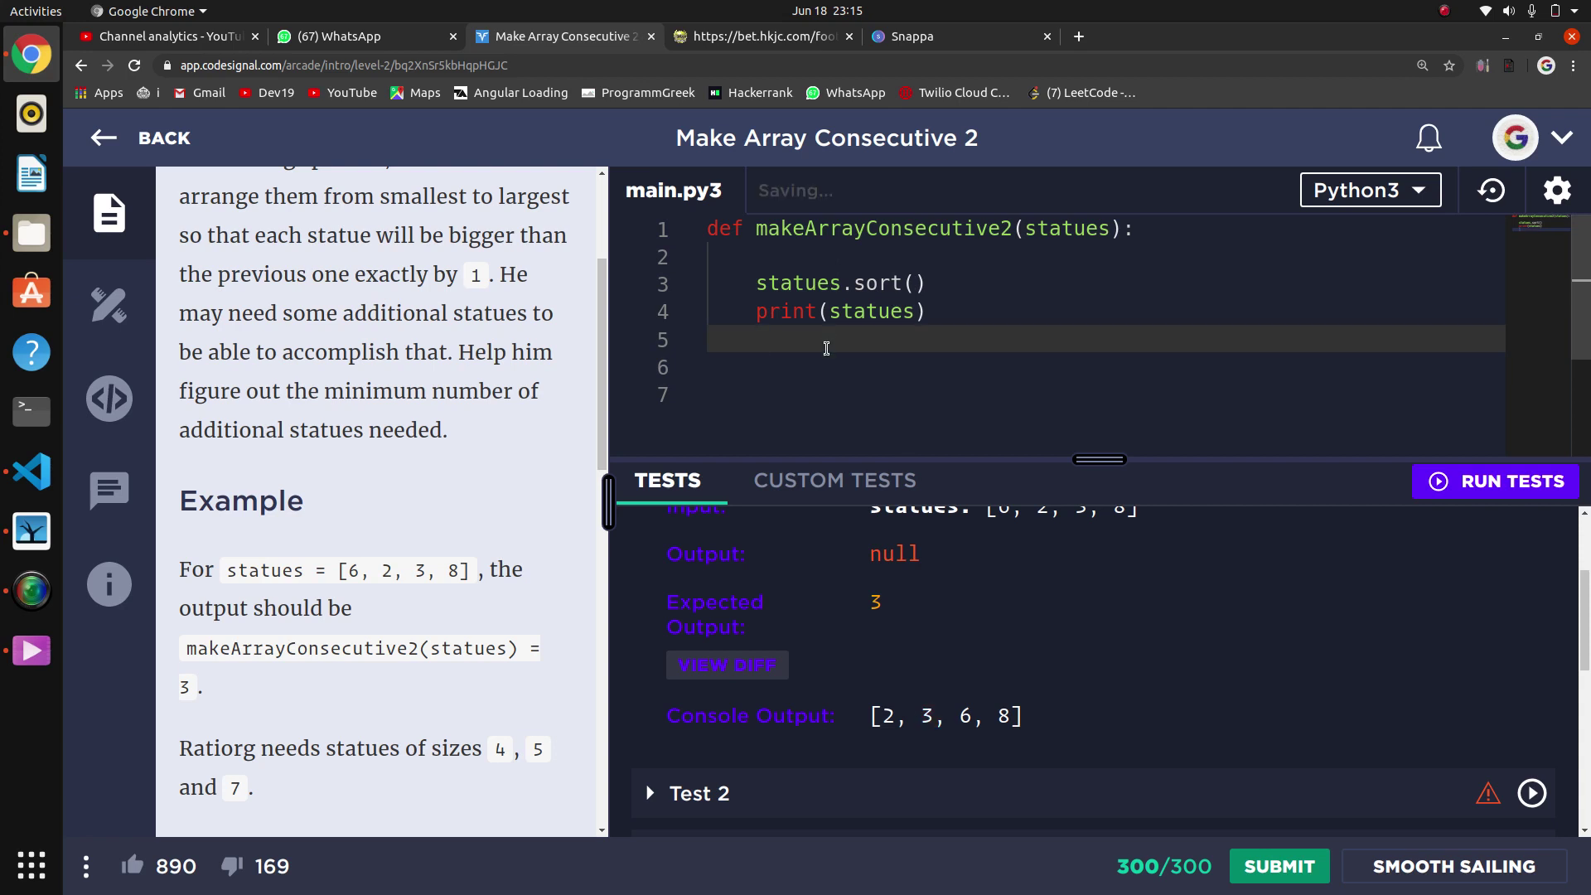
{"action": "type", "text": "c=0"}
{"action": "key", "text": "Return"}
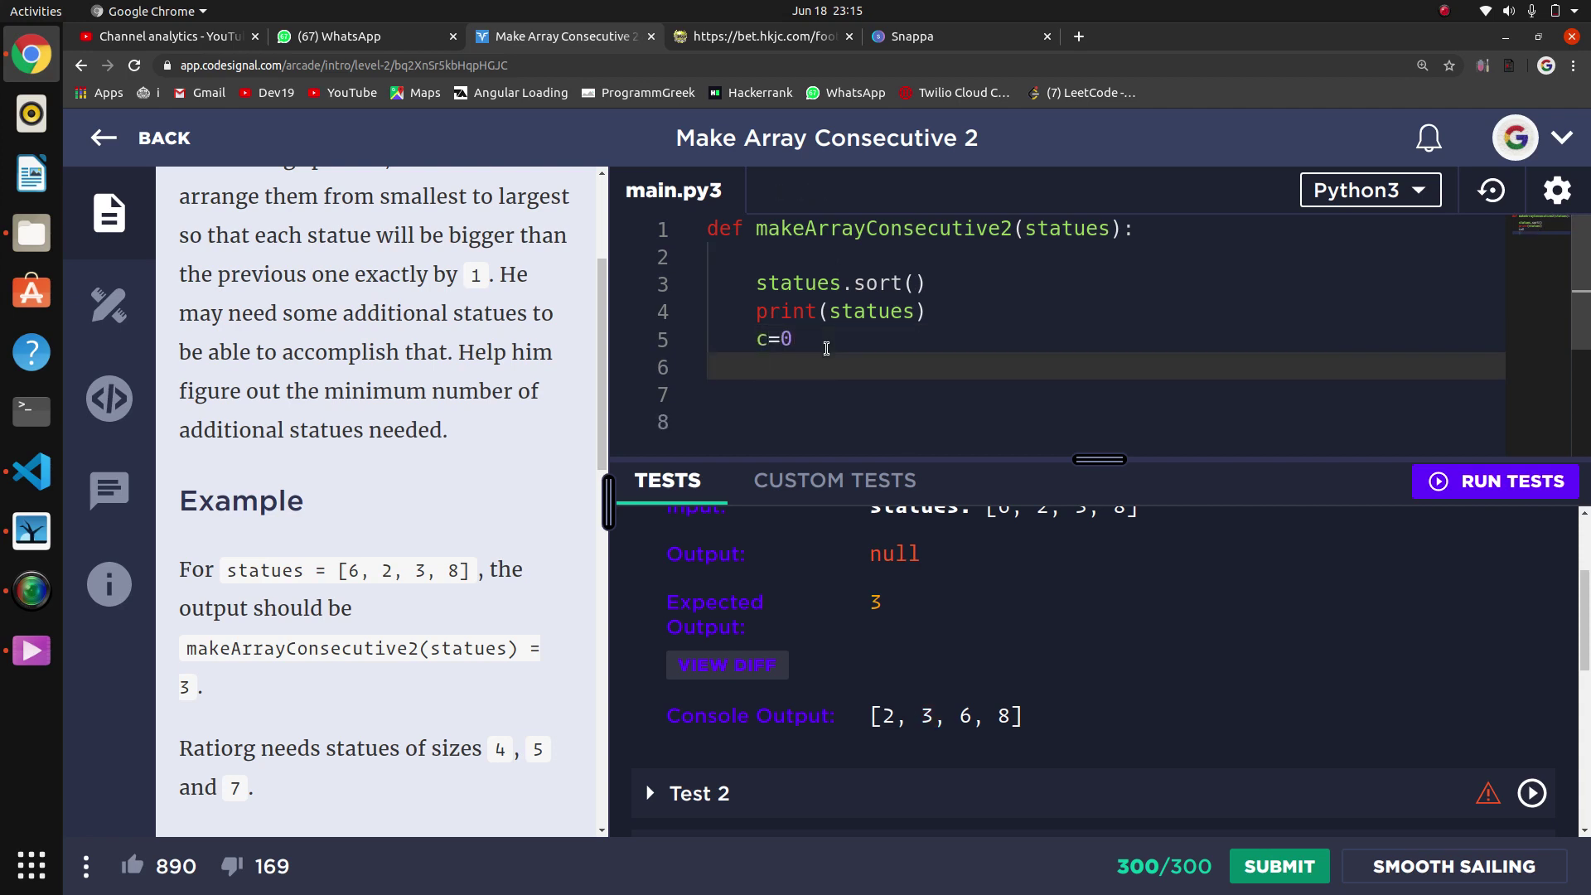
{"action": "key", "text": "Return"}
{"action": "type", "text": "for "}
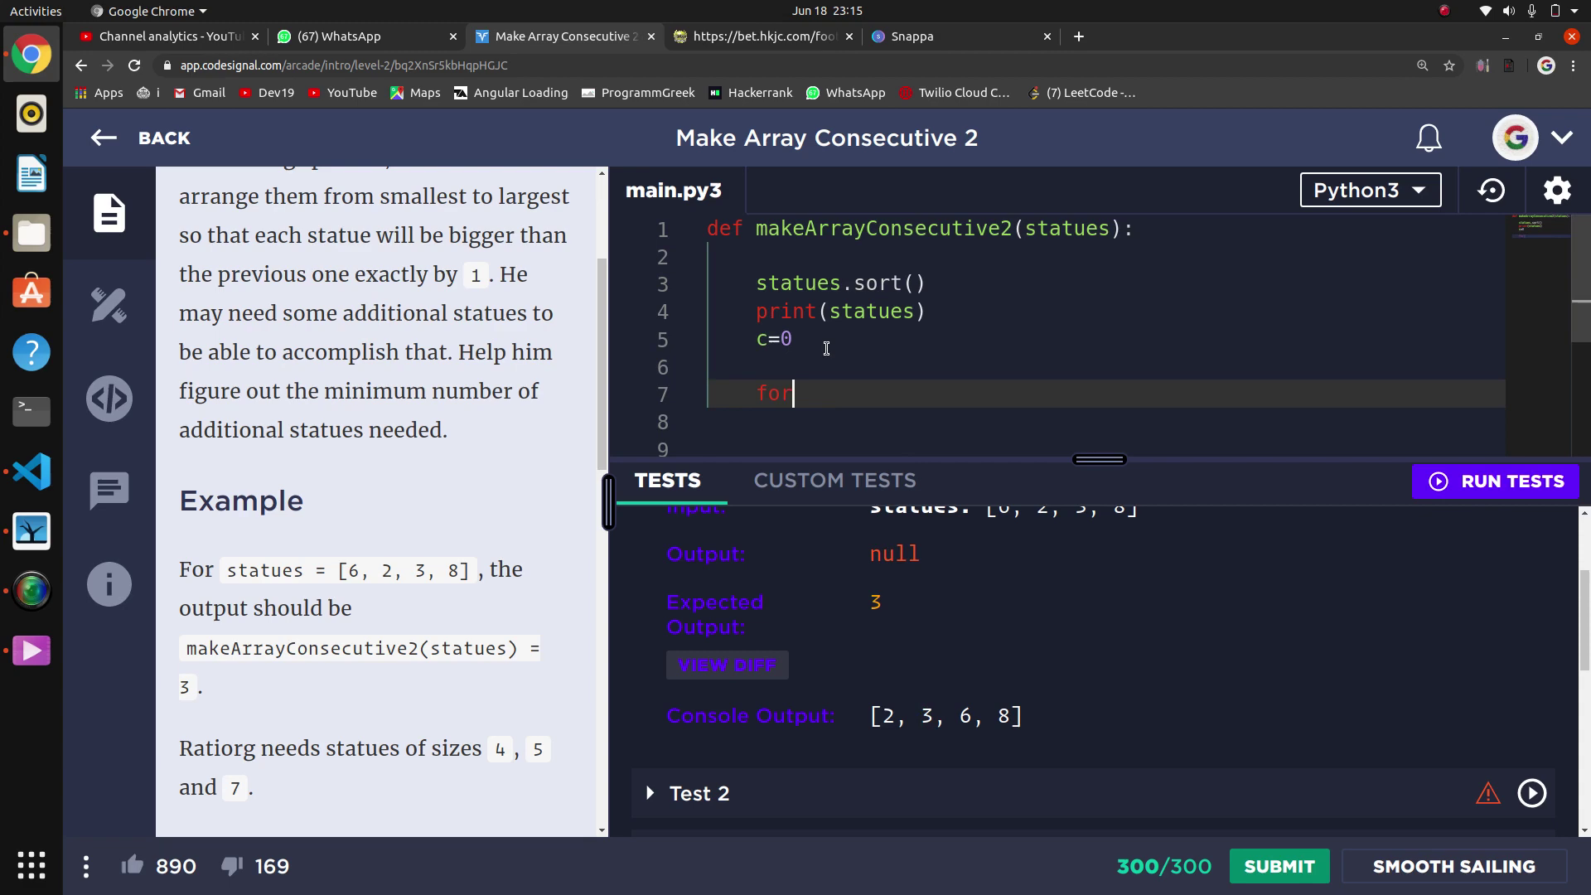
{"action": "type", "text": "i "}
{"action": "type", "text": "in "}
{"action": "type", "text": "raange"}
{"action": "key", "text": "BackSpace"}
{"action": "key", "text": "BackSpace"}
{"action": "key", "text": "BackSpace"}
{"action": "key", "text": "BackSpace"}
{"action": "type", "text": "ng"}
{"action": "type", "text": "e("}
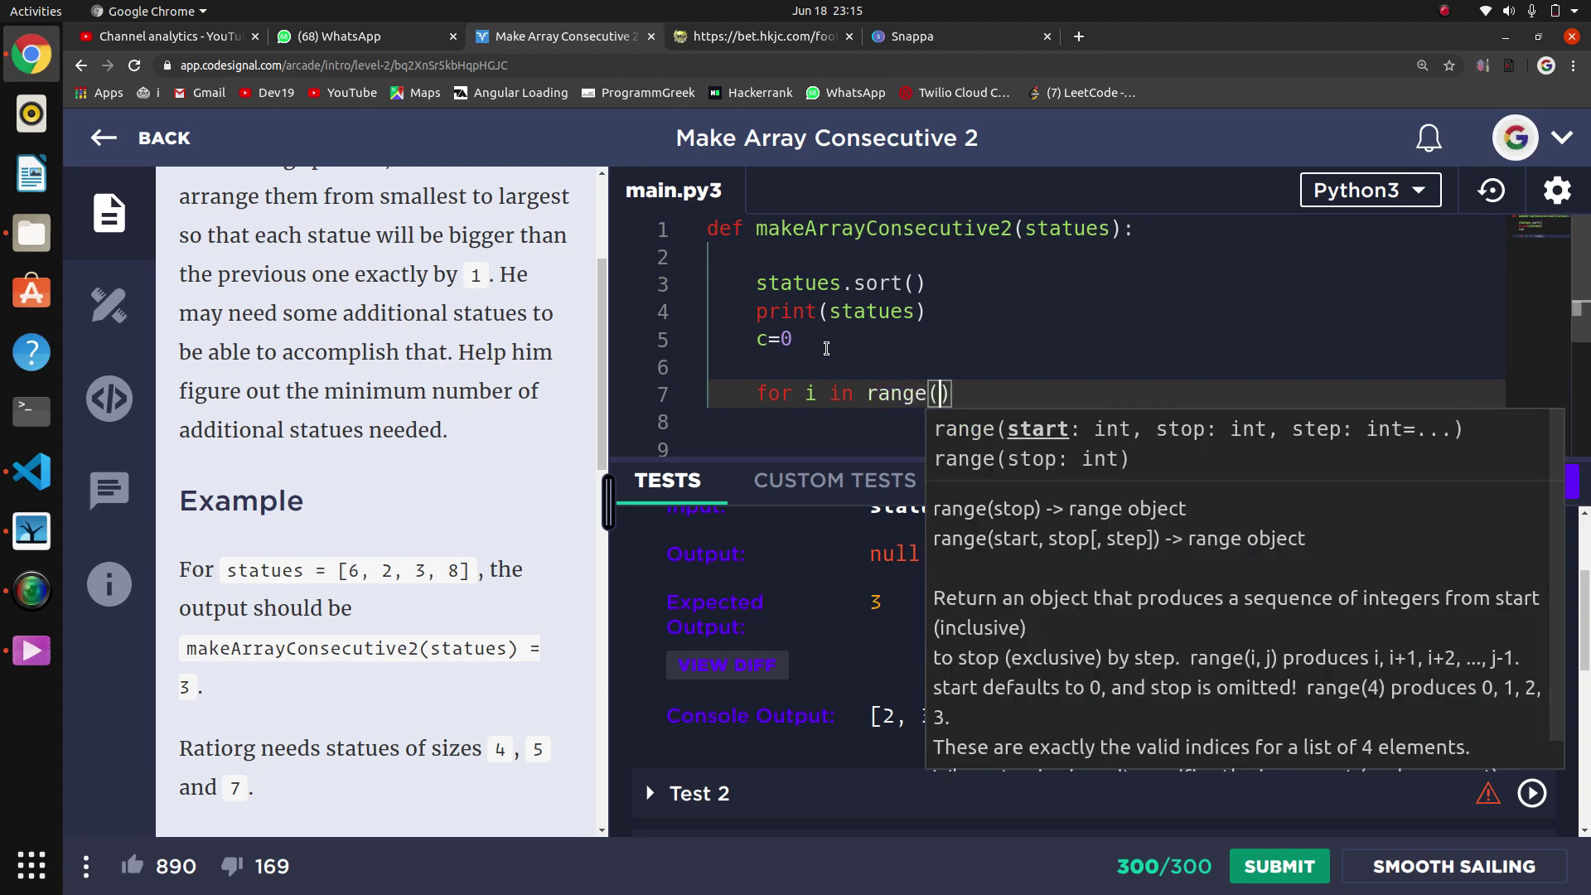
{"action": "type", "text": "len"}
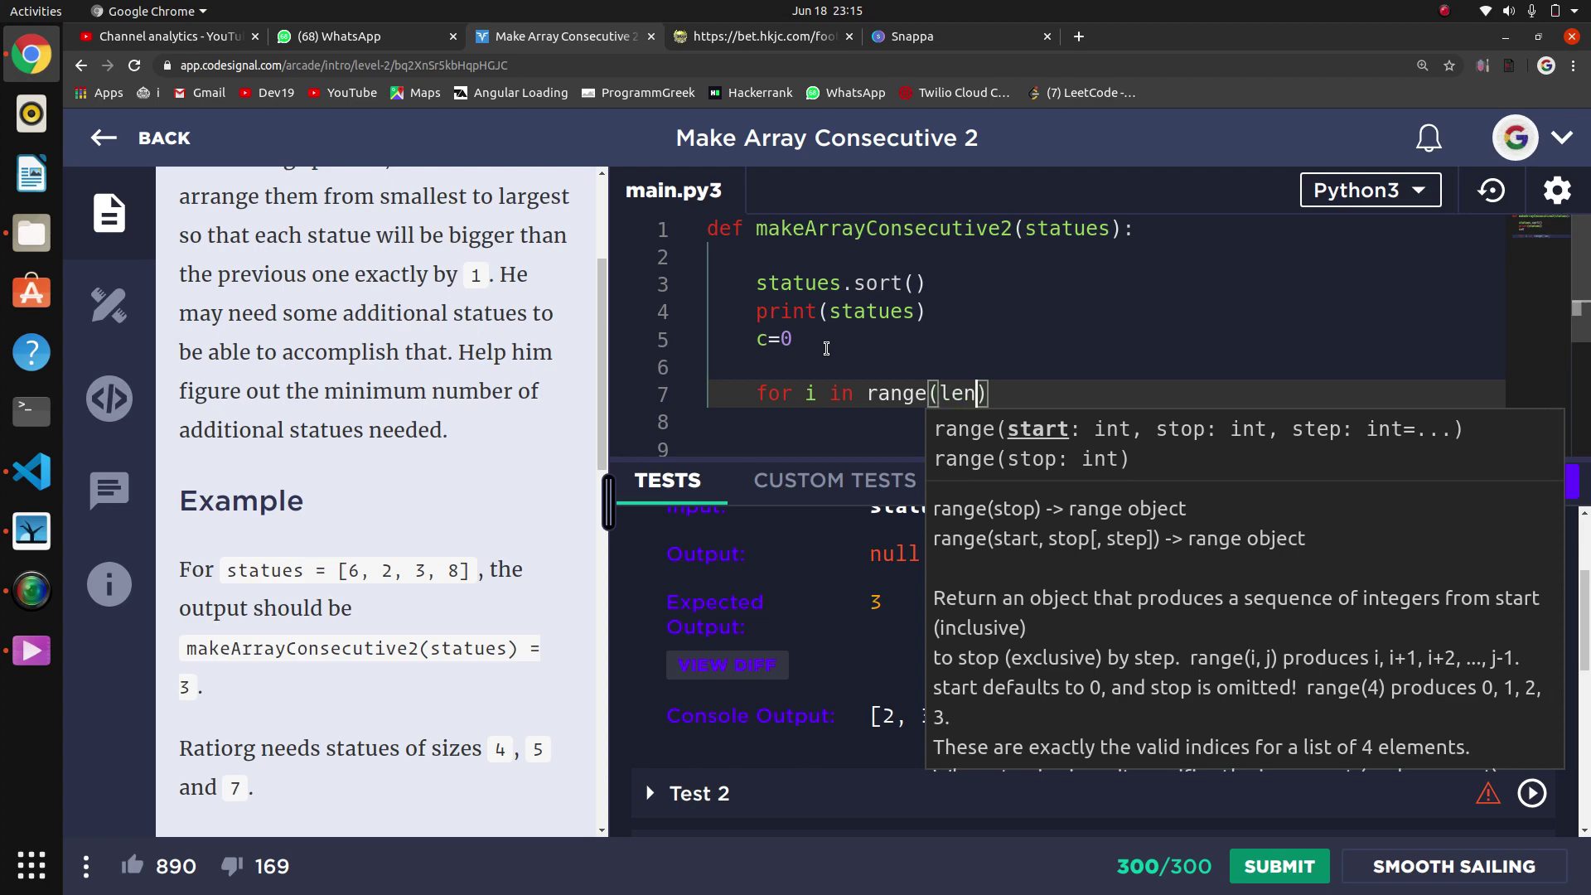
{"action": "type", "text": "("}
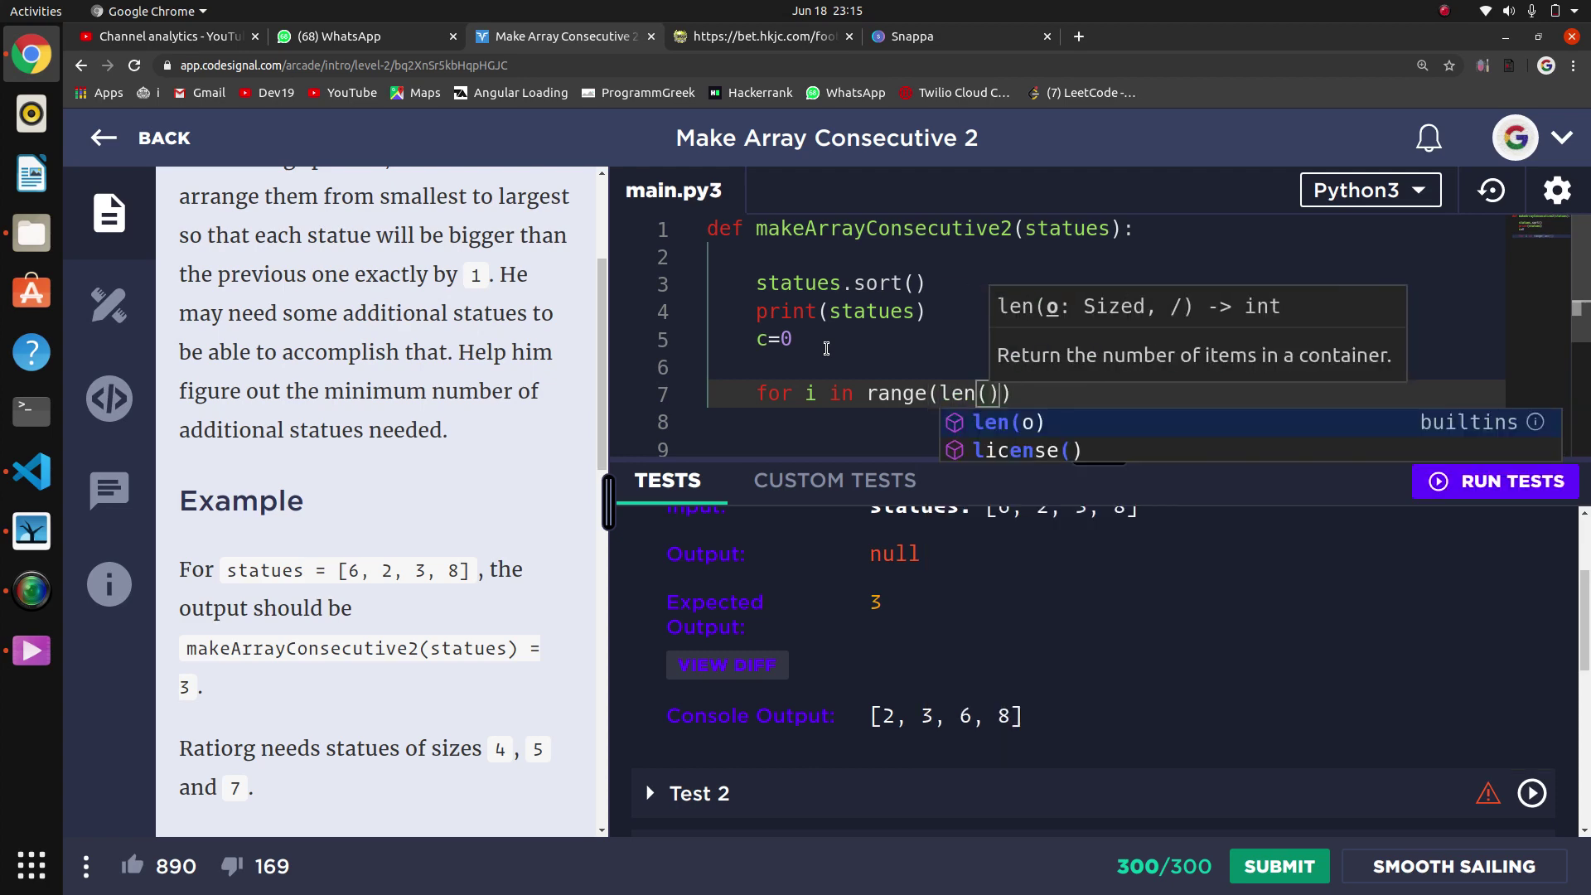
{"action": "type", "text": "s"}
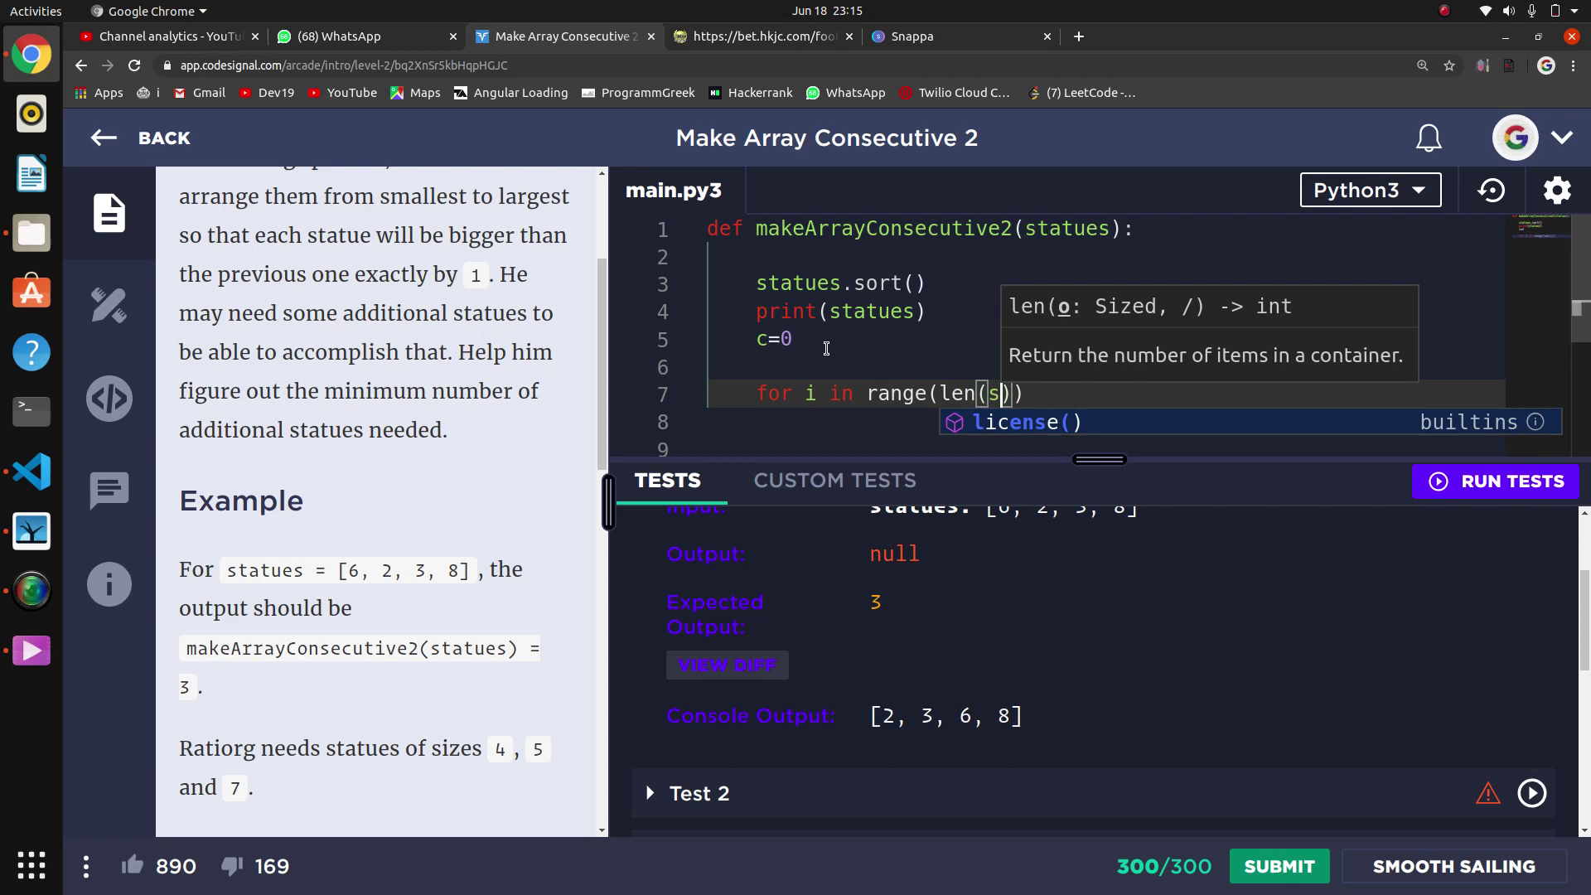
{"action": "type", "text": "ta"}
Complete the loop header for i in range(1,len(statues)): and begin its body.
{"action": "key", "text": "Tab"}
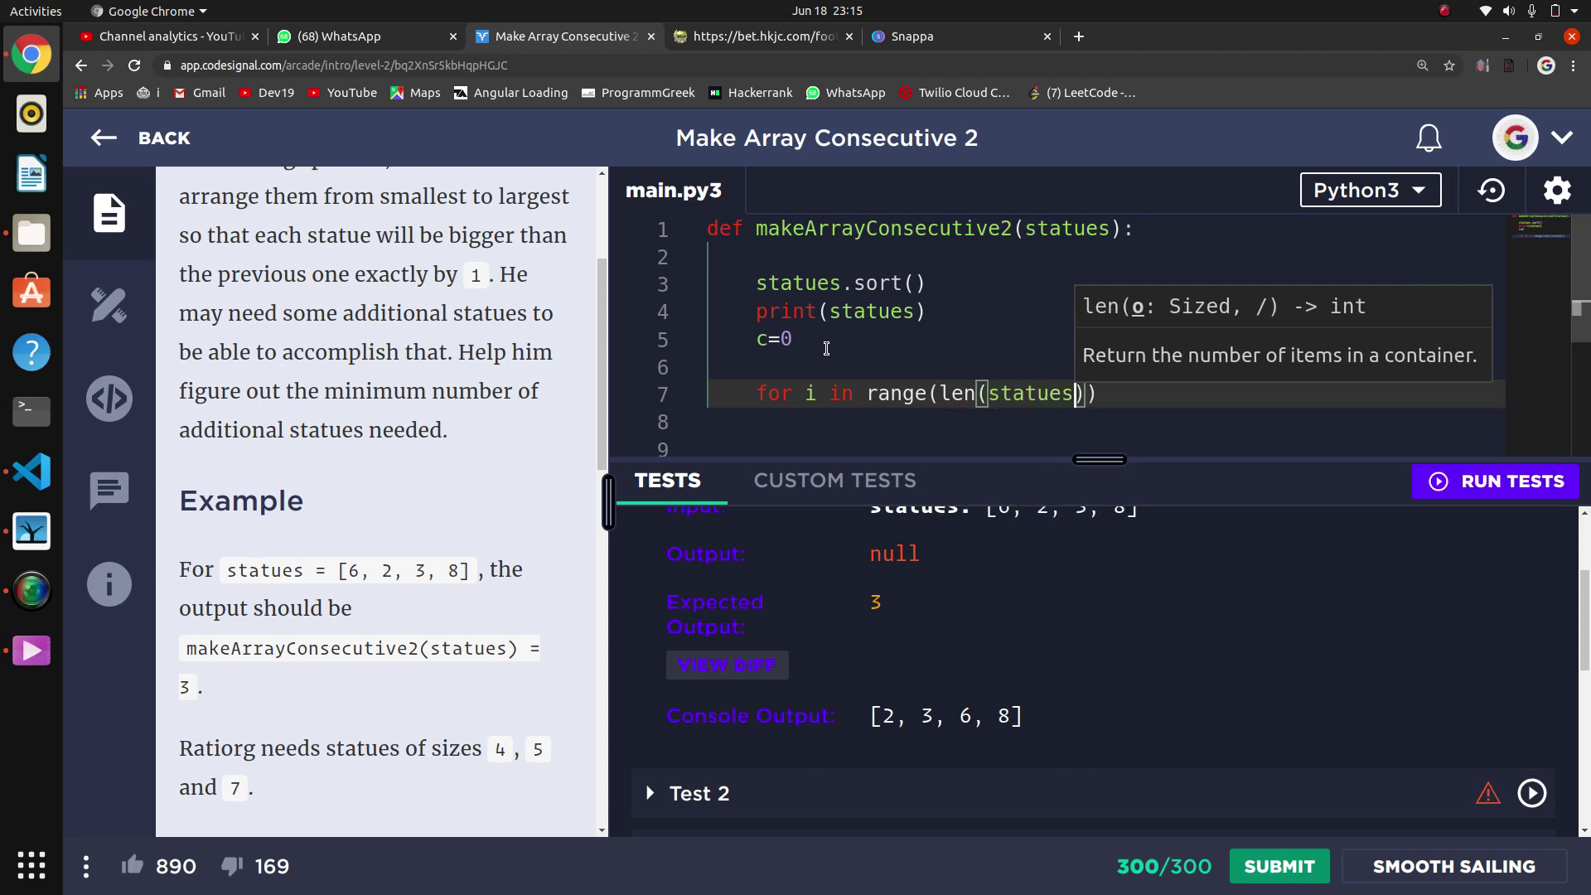
{"action": "type", "text": ")"}
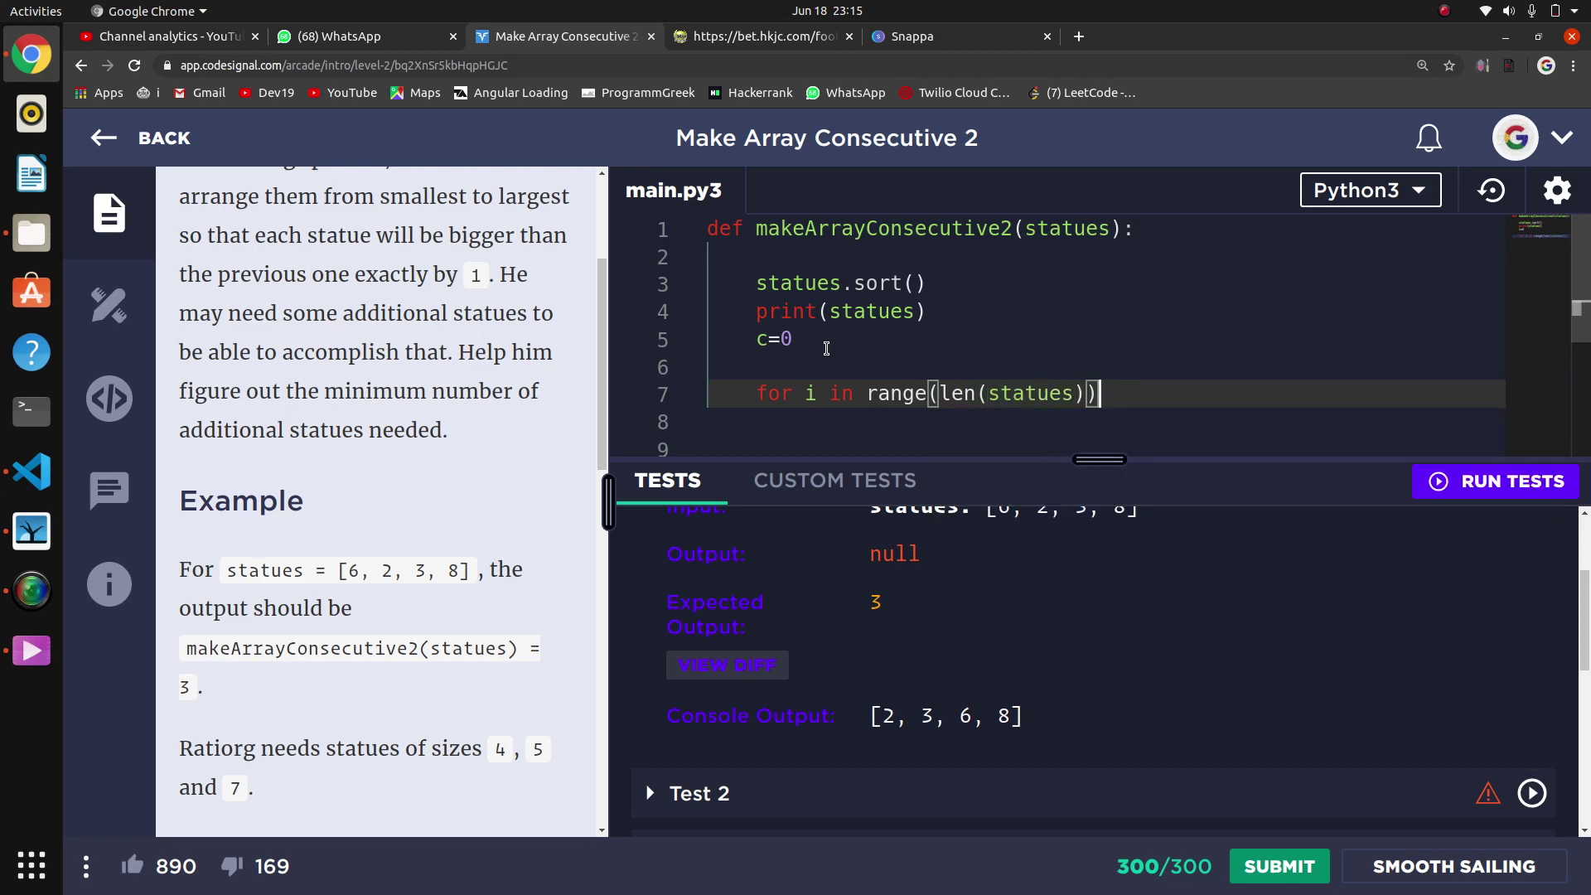
{"action": "key", "text": "Left"}
{"action": "key", "text": "Left"}
{"action": "key", "text": "Left"}
{"action": "key", "text": "Left"}
{"action": "key", "text": "Left"}
{"action": "key", "text": "Left"}
{"action": "key", "text": "Left"}
{"action": "key", "text": "Left"}
{"action": "key", "text": "Left"}
{"action": "type", "text": "1,"}
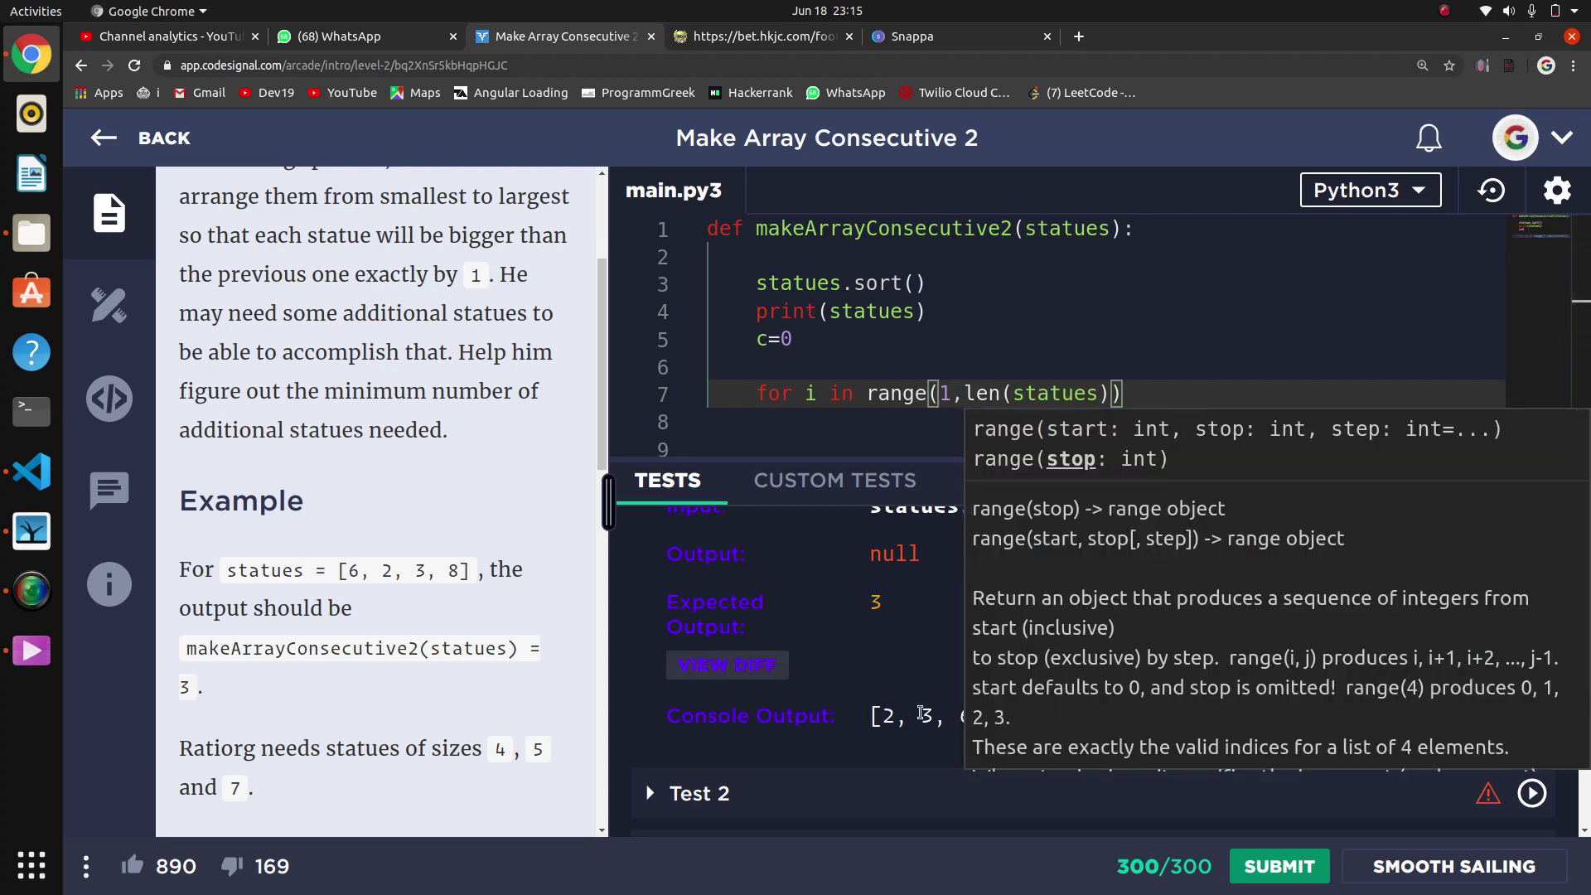
{"action": "key", "text": "Up"}
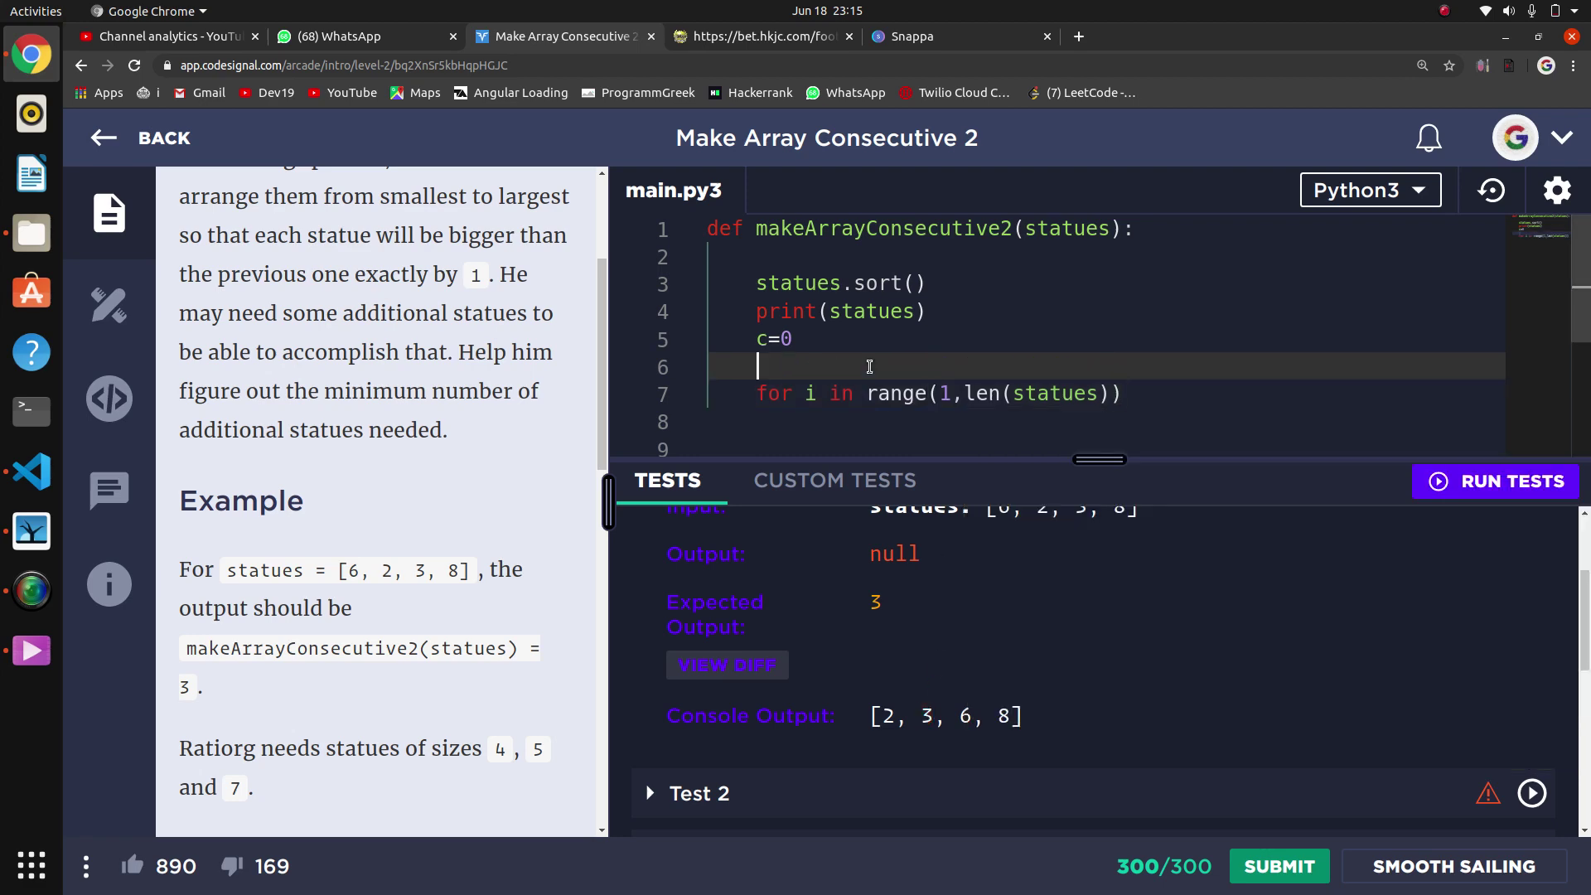
{"action": "key", "text": "BackSpace"}
{"action": "key", "text": "BackSpace"}
{"action": "left_click_drag", "start_coordinate": [915, 714], "coordinate": [946, 714]}
{"action": "left_click", "coordinate": [1148, 390]}
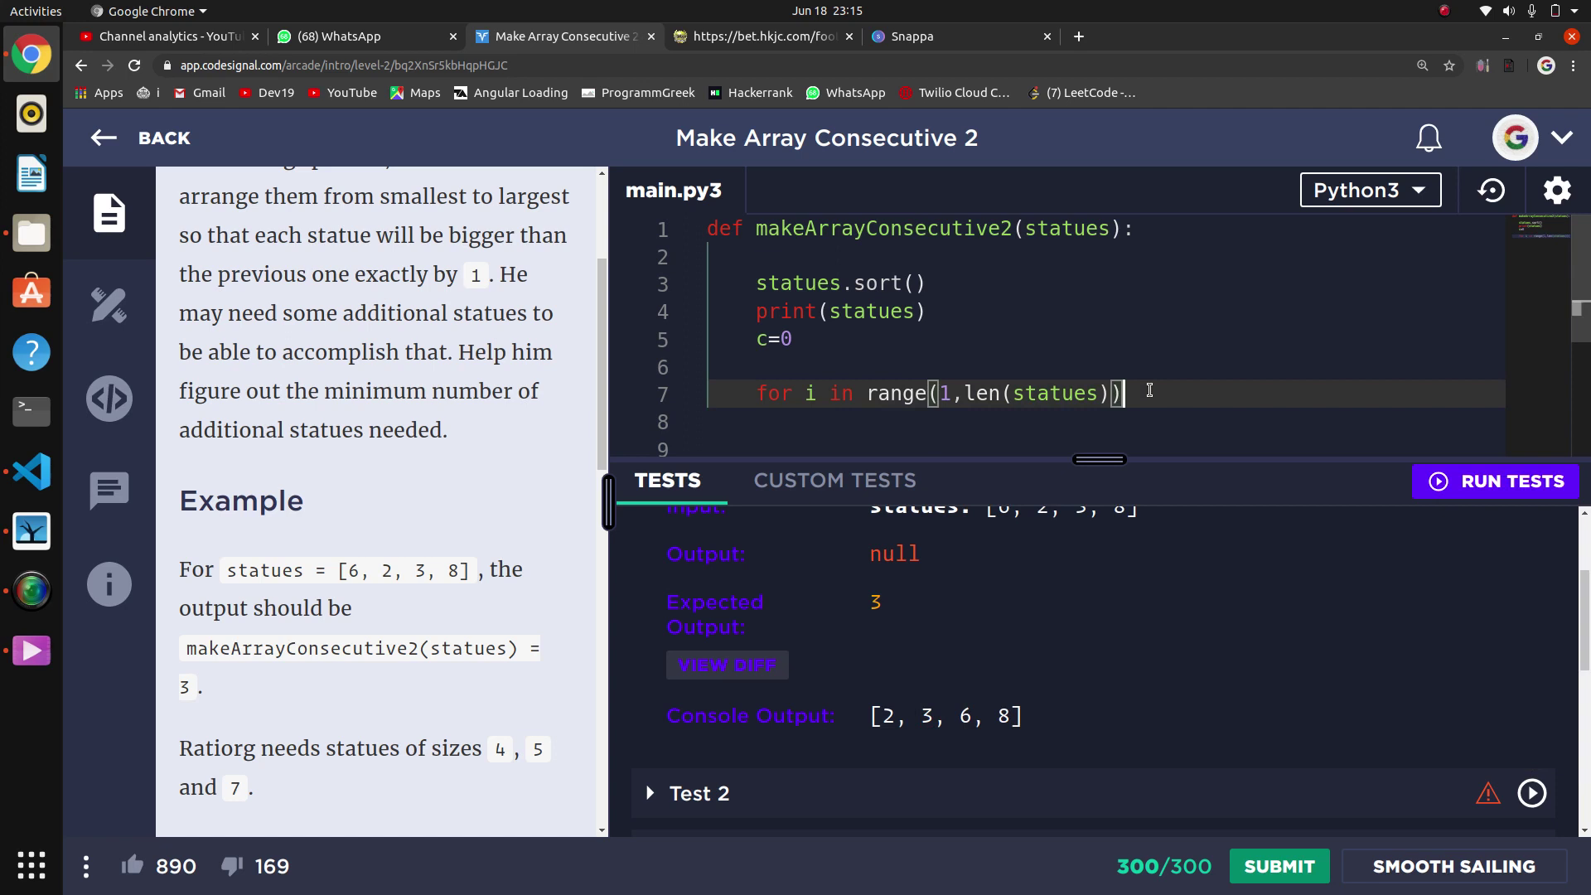
{"action": "type", "text": ":"}
{"action": "key", "text": "Return"}
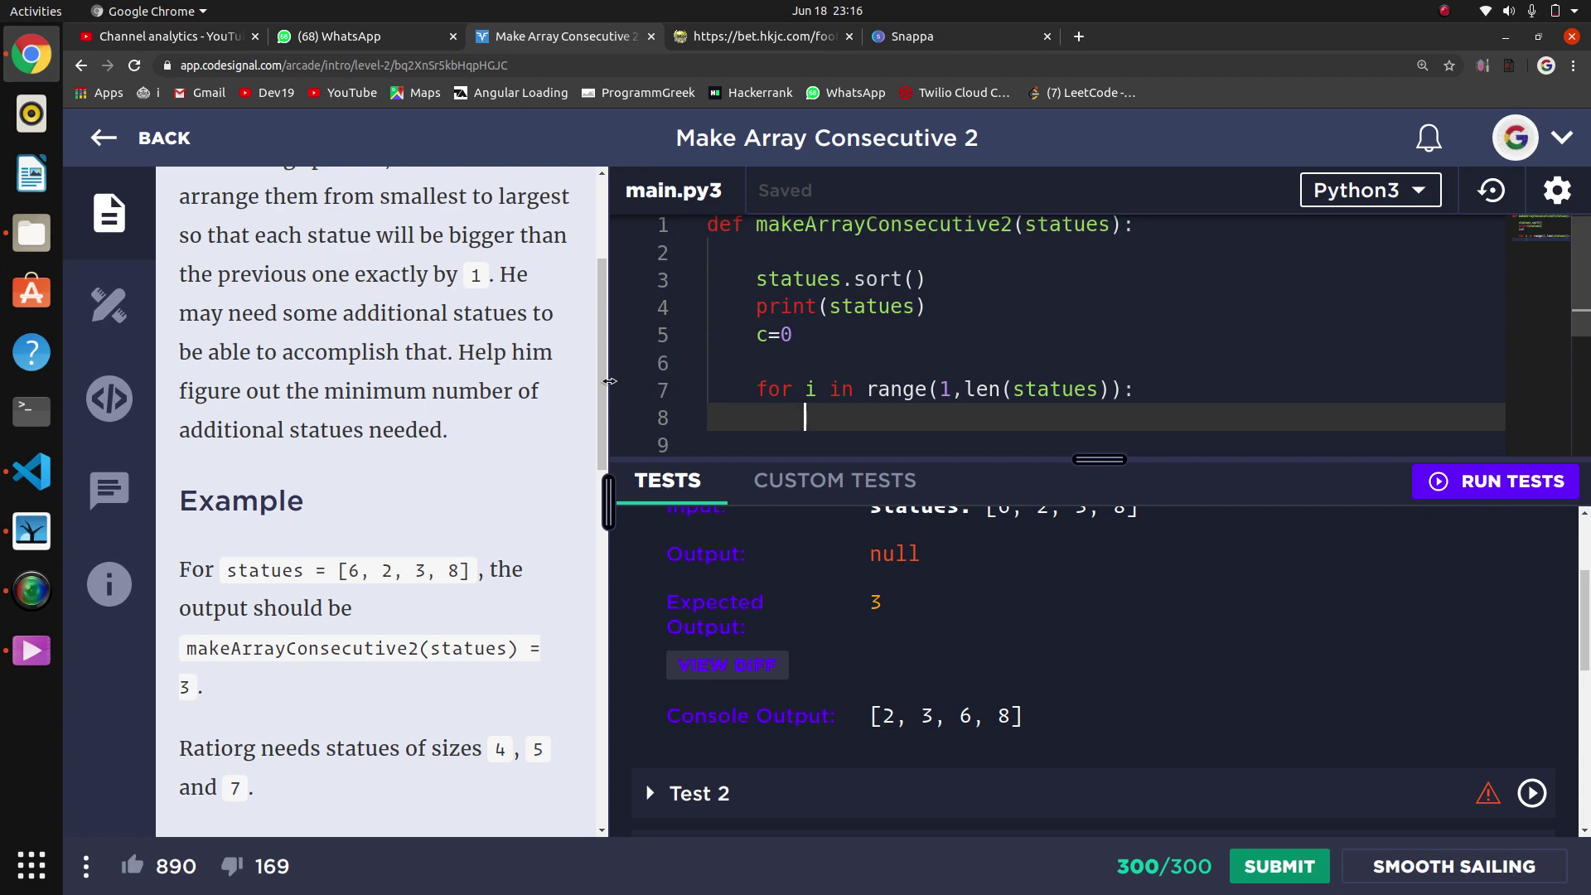
{"action": "scroll", "coordinate": [602, 423], "scroll_direction": "down", "scroll_amount": 1}
{"action": "left_click_drag", "start_coordinate": [603, 424], "coordinate": [582, 728]}
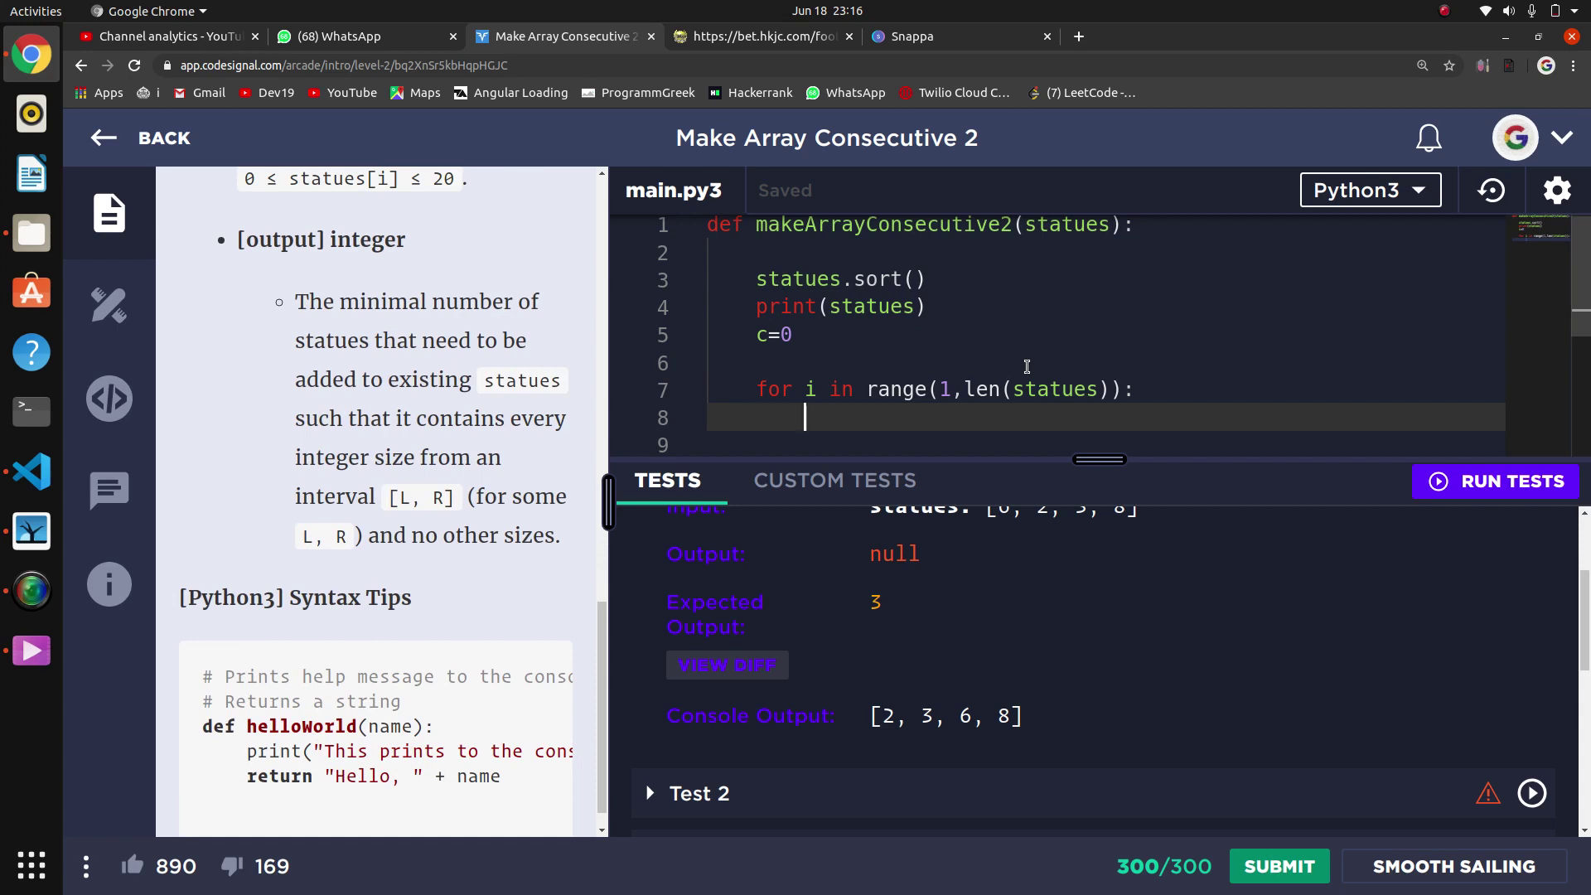
{"action": "type", "text": "c=c"}
{"action": "type", "text": "+"}
{"action": "type", "text": "sta"}
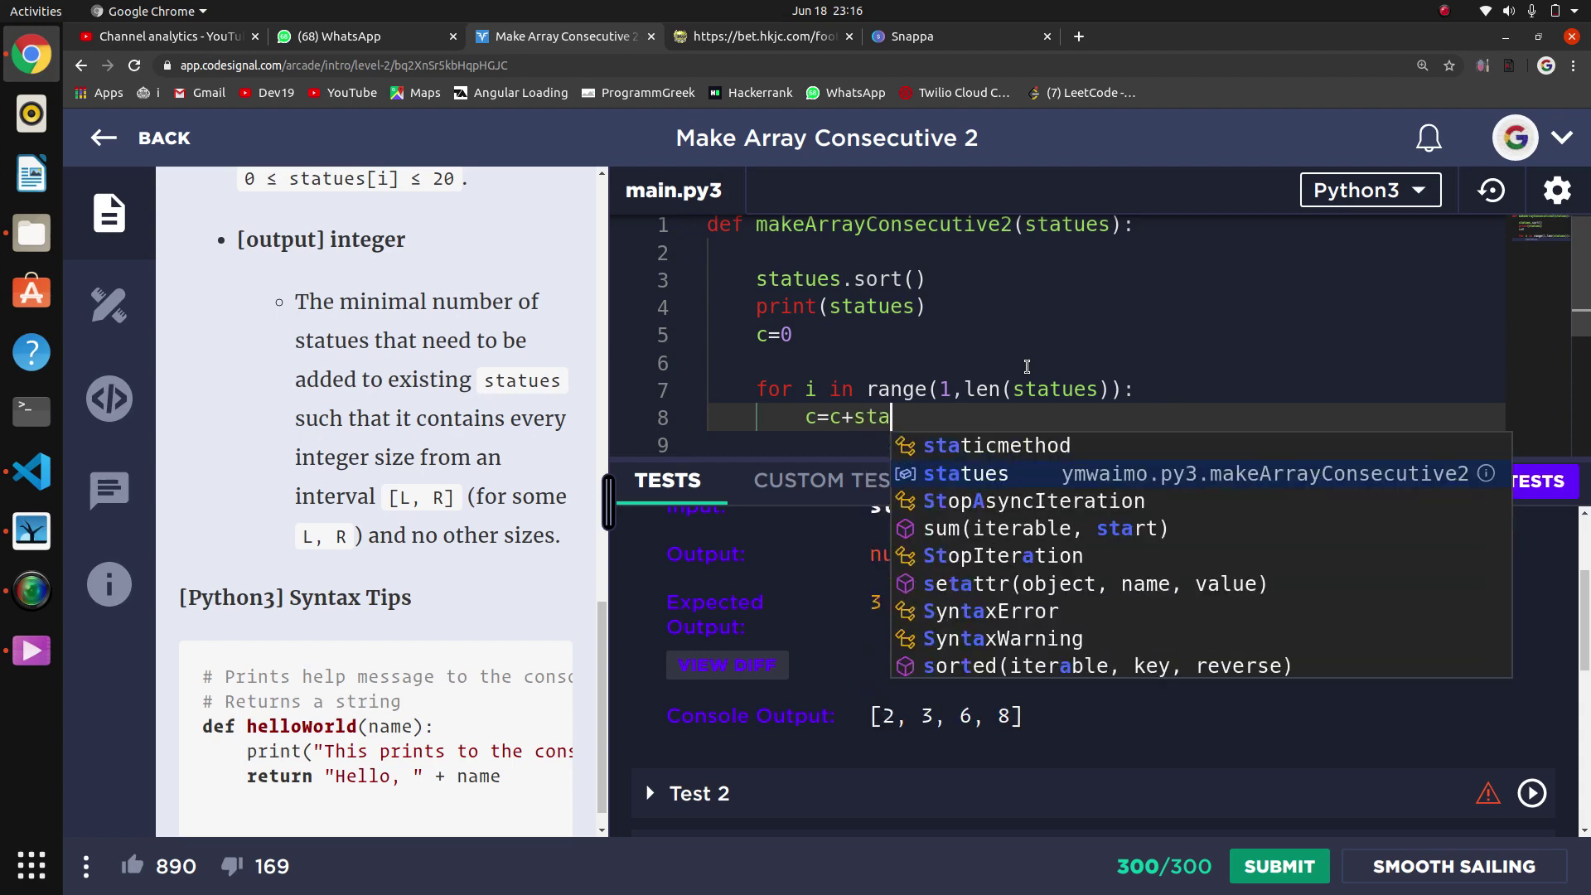
{"action": "type", "text": "tues"}
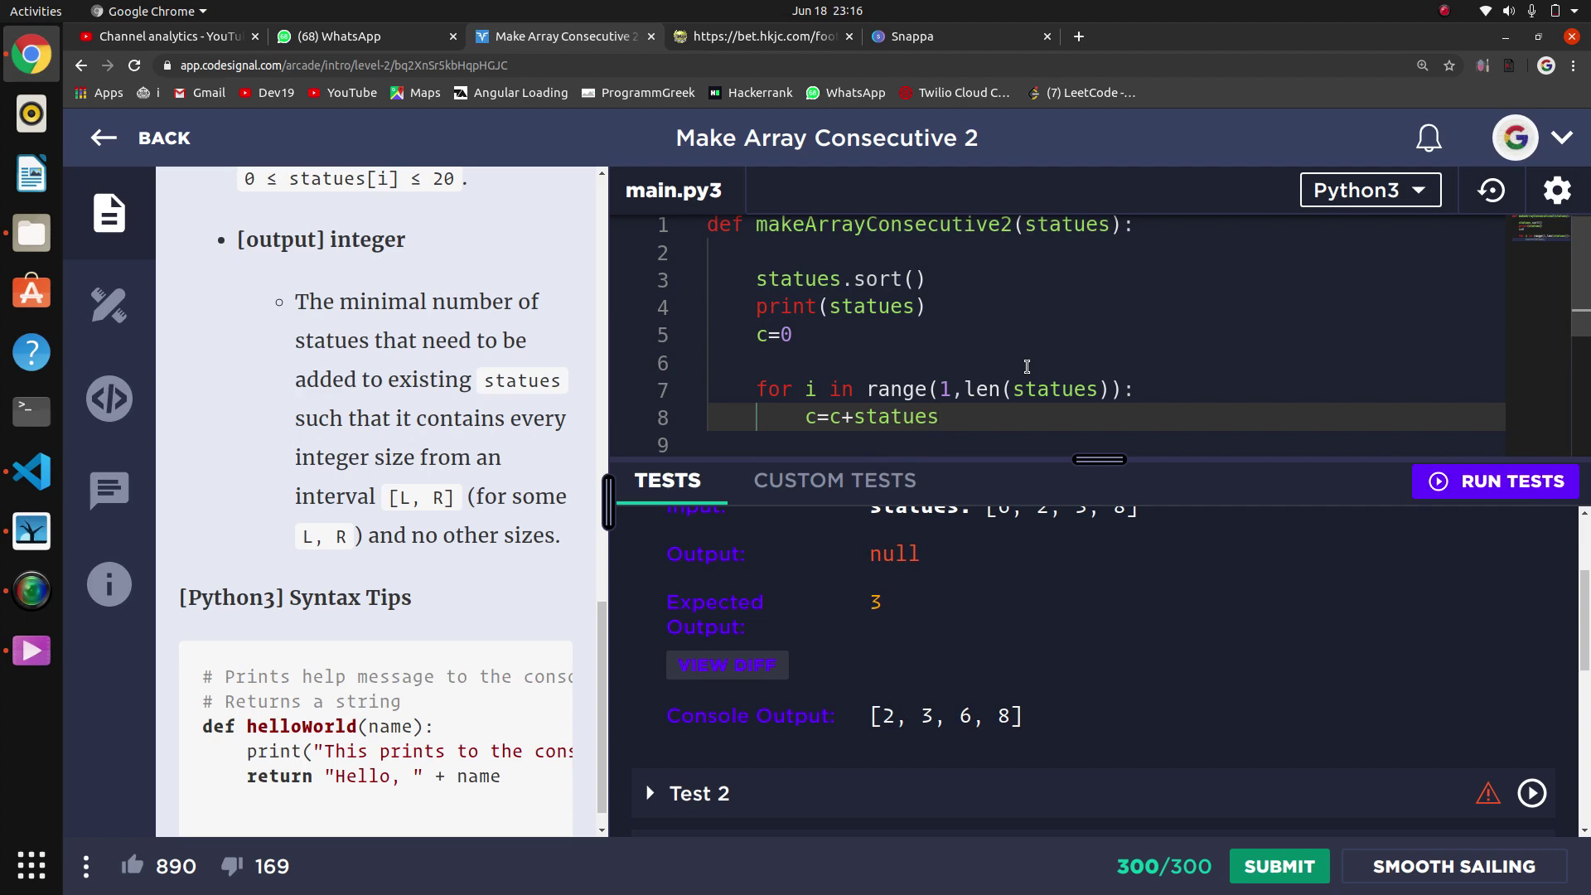
{"action": "type", "text": "[i"}
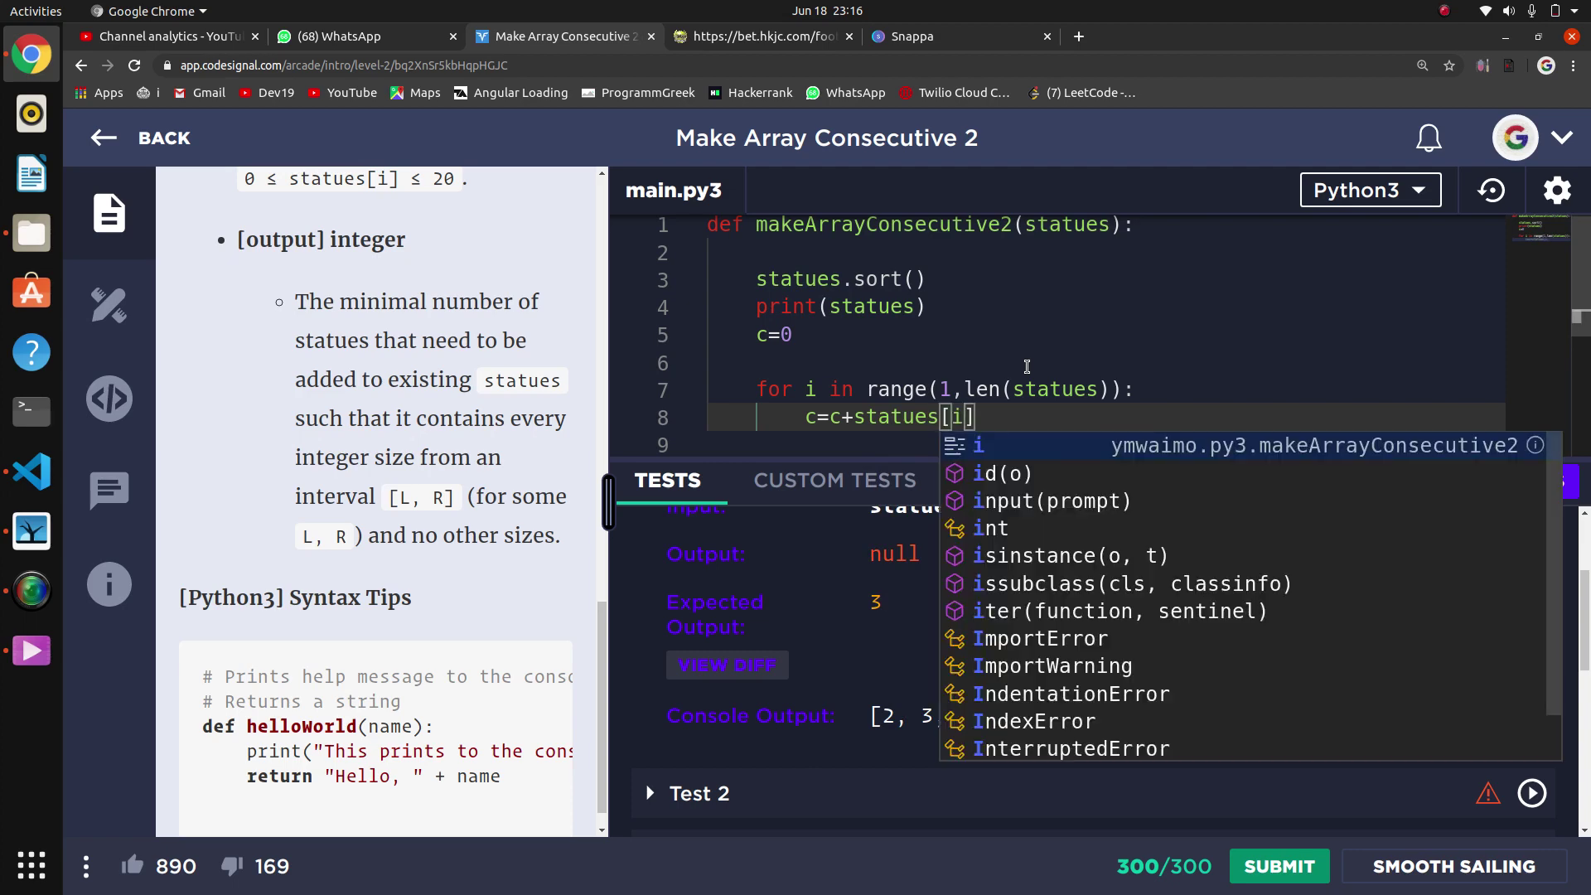
Extend line 8 toward c=c+statues[i]-statues[i-1], accepting the statues suggestion.
{"action": "left_click", "coordinate": [806, 417]}
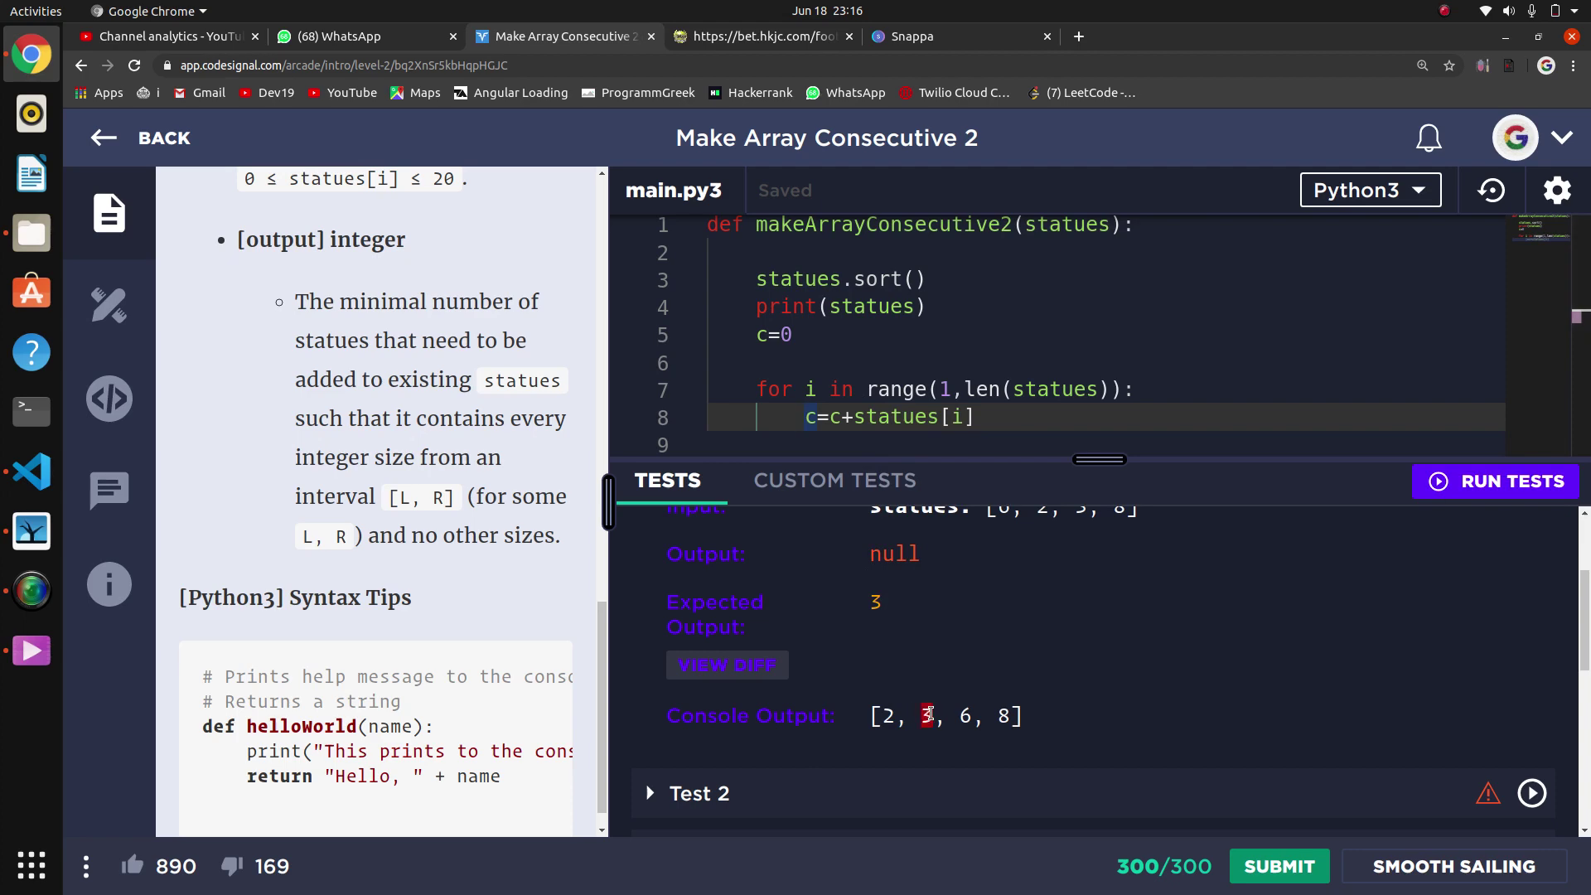
{"action": "left_click", "coordinate": [997, 424]}
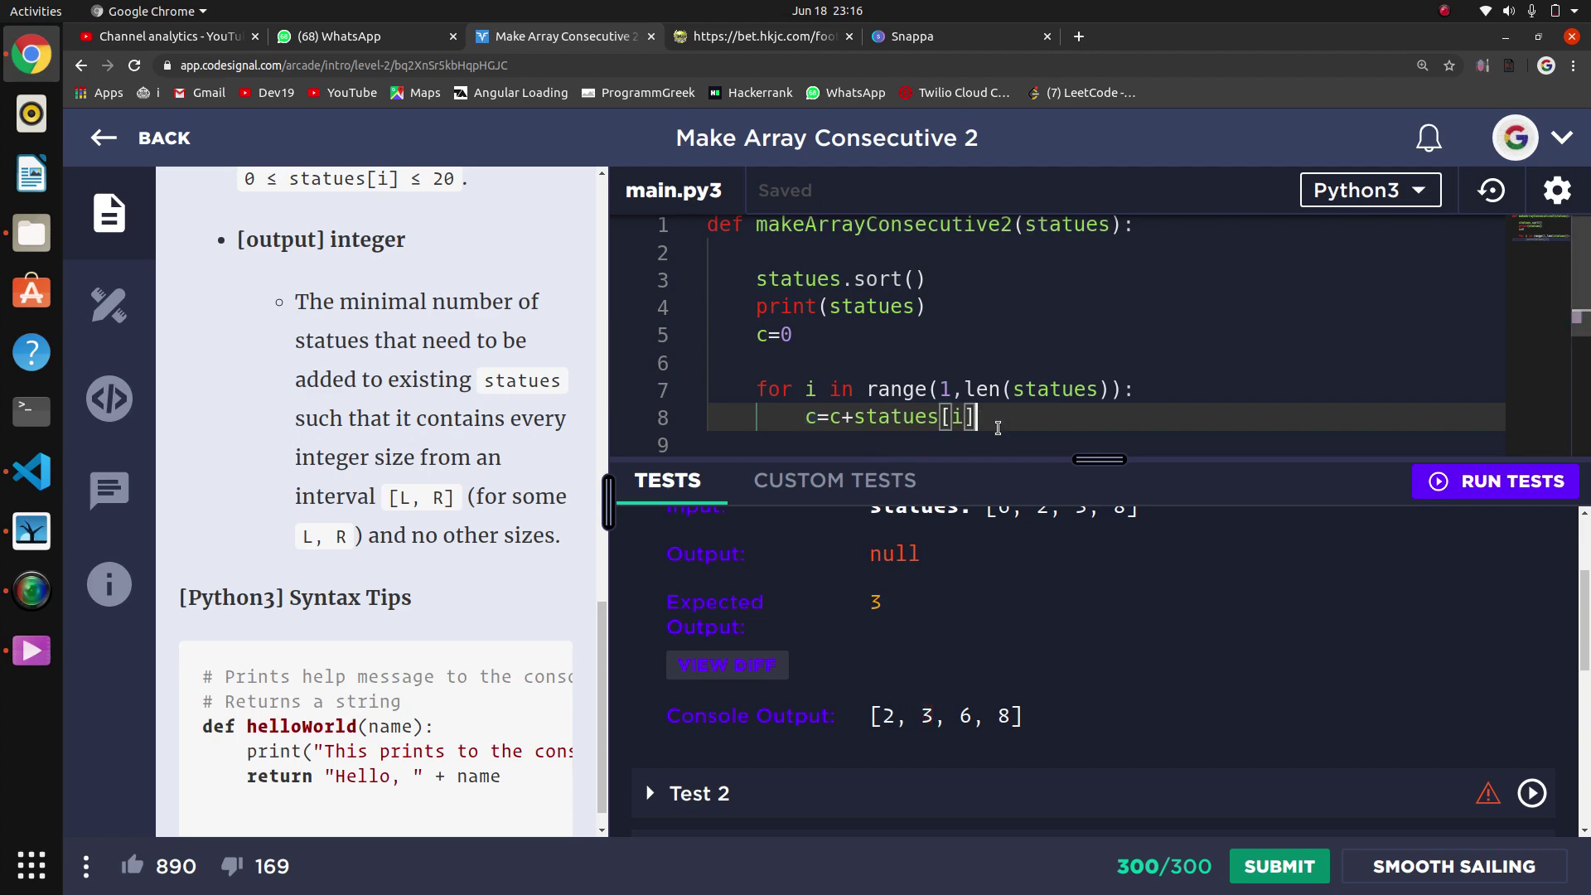
{"action": "type", "text": "-sta"}
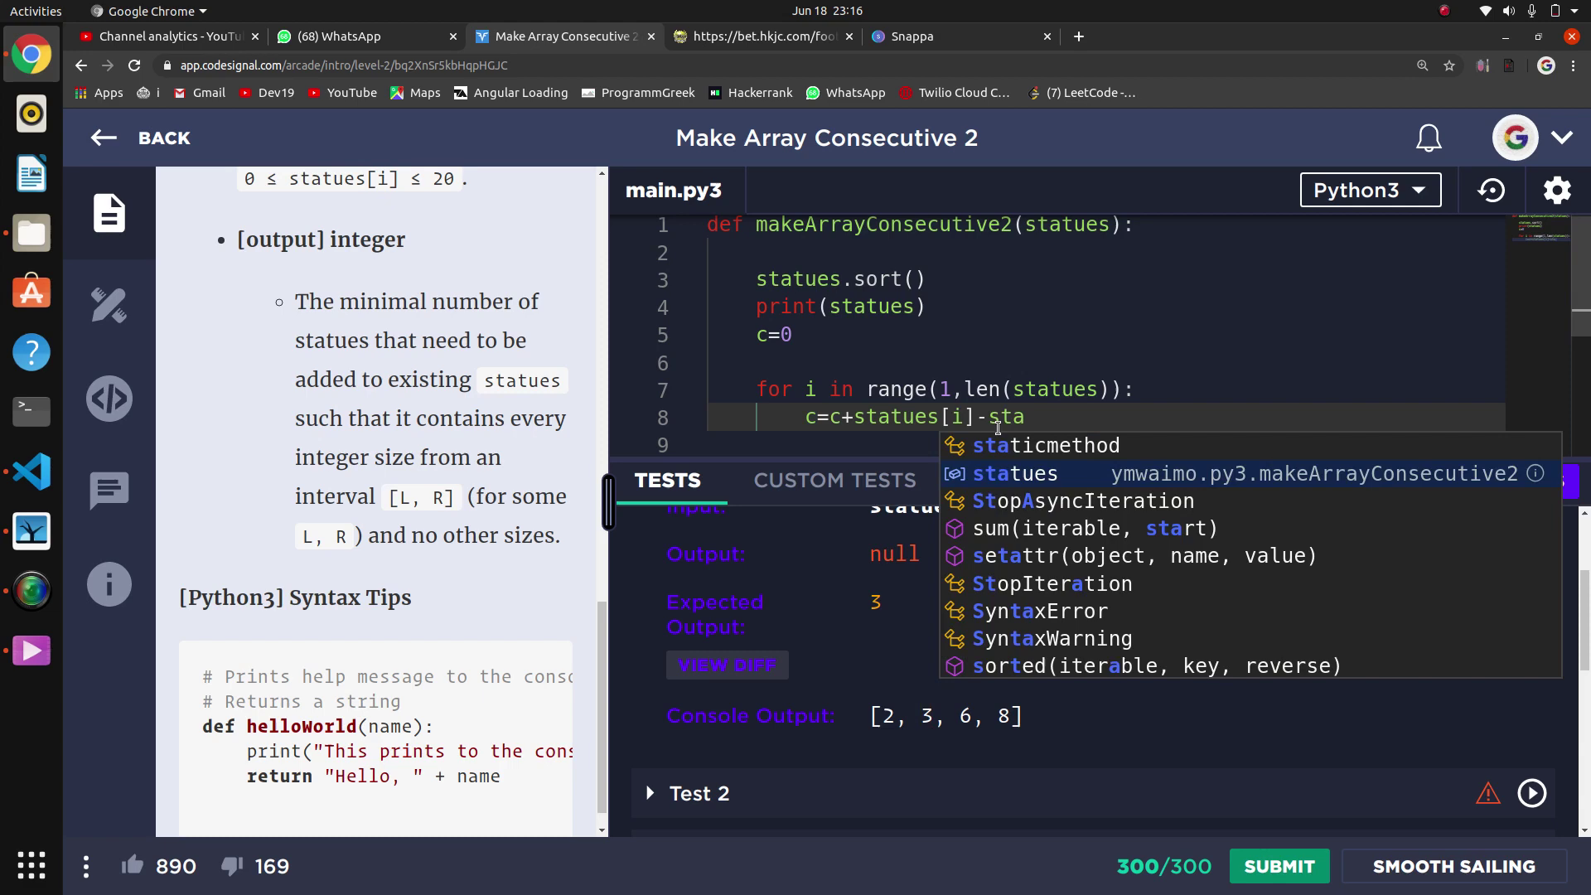
{"action": "key", "text": "Return"}
{"action": "type", "text": "[i-"}
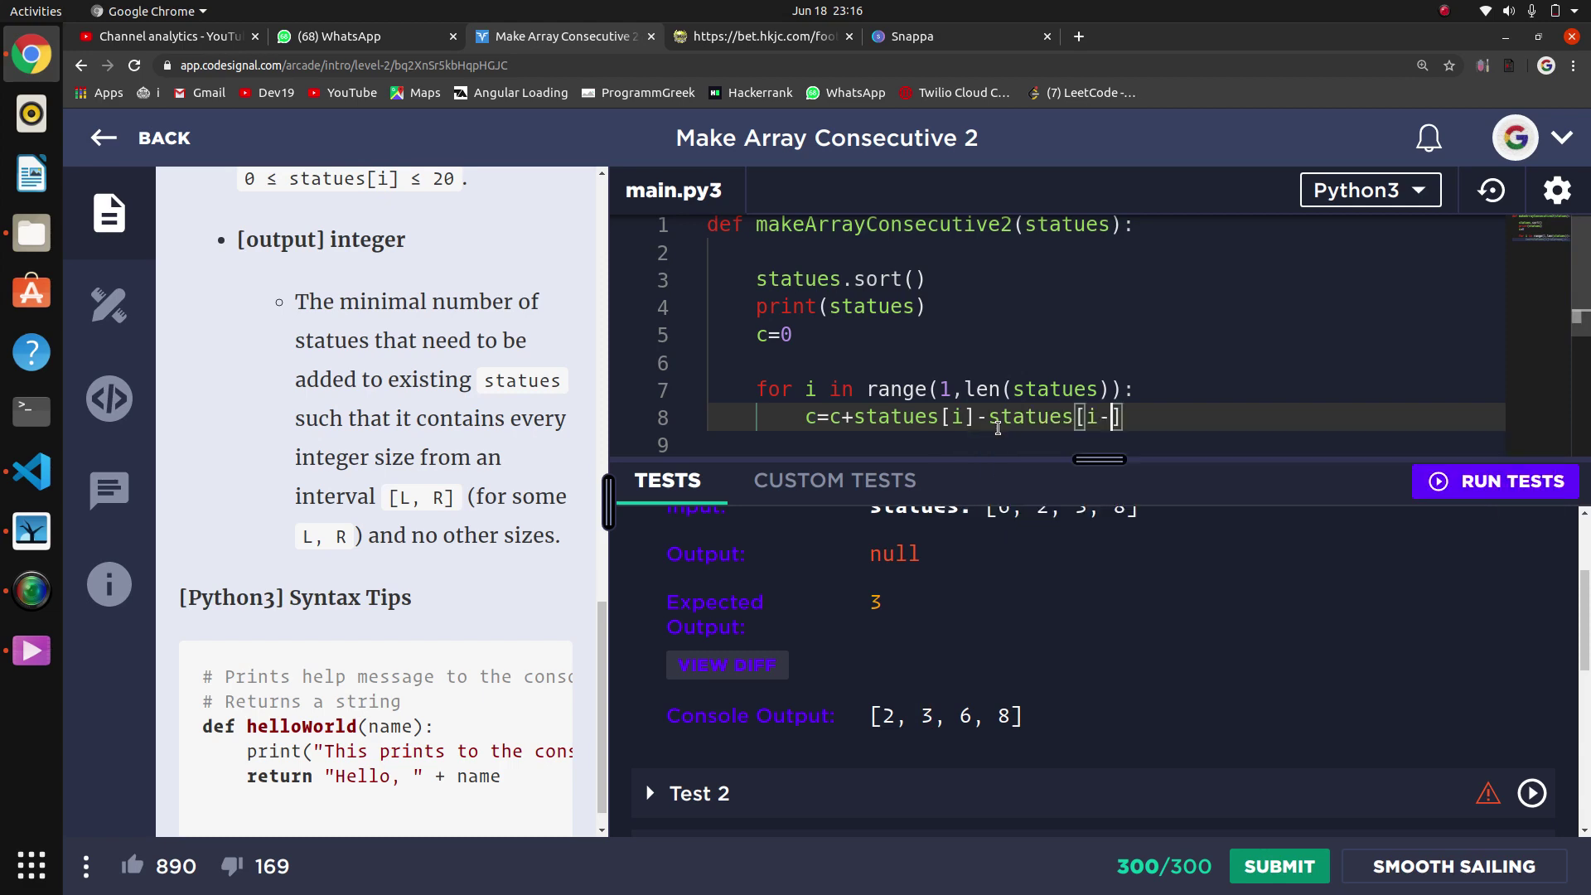
{"action": "type", "text": "1"}
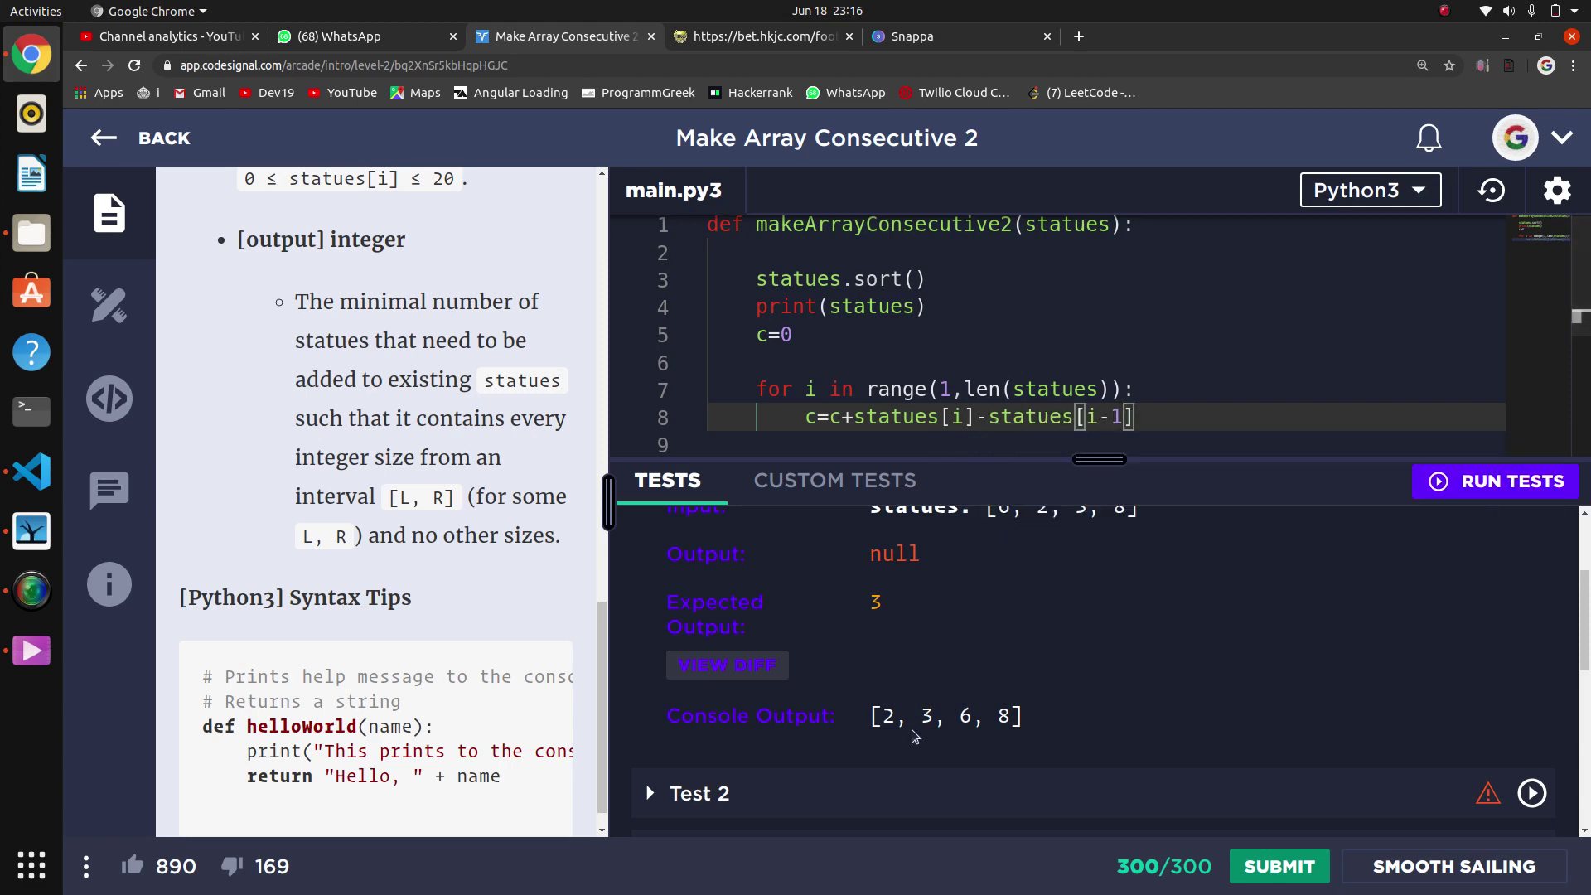
{"action": "left_click_drag", "start_coordinate": [931, 715], "coordinate": [881, 715]}
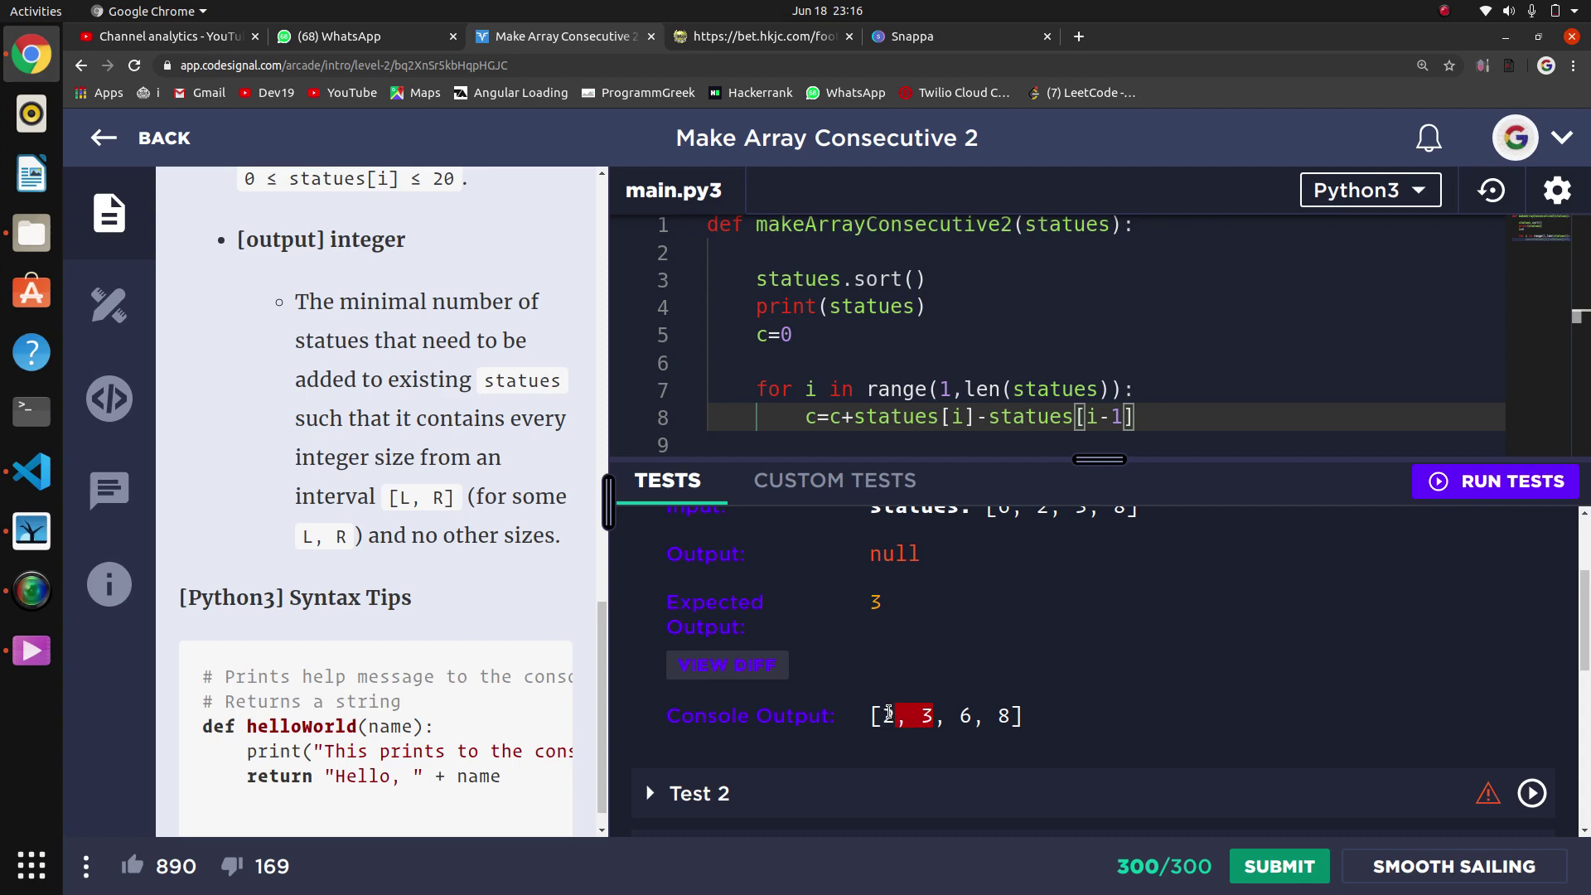
{"action": "left_click", "coordinate": [927, 716]}
{"action": "left_click_drag", "start_coordinate": [927, 715], "coordinate": [883, 714]}
{"action": "left_click", "coordinate": [885, 715]}
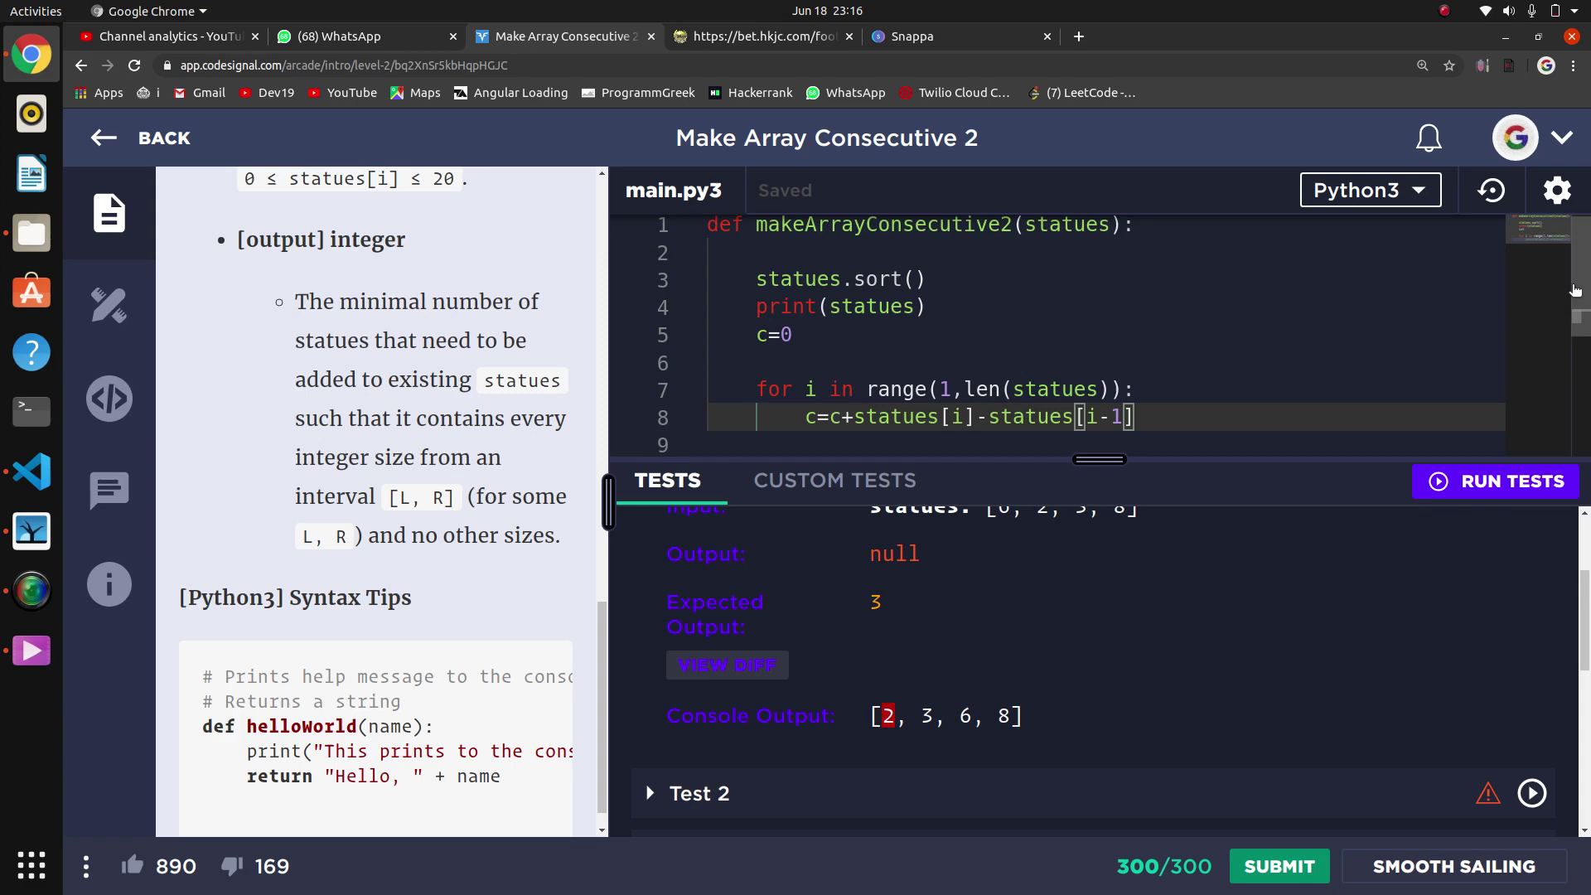
{"action": "scroll", "coordinate": [1417, 316], "scroll_direction": "down", "scroll_amount": 2}
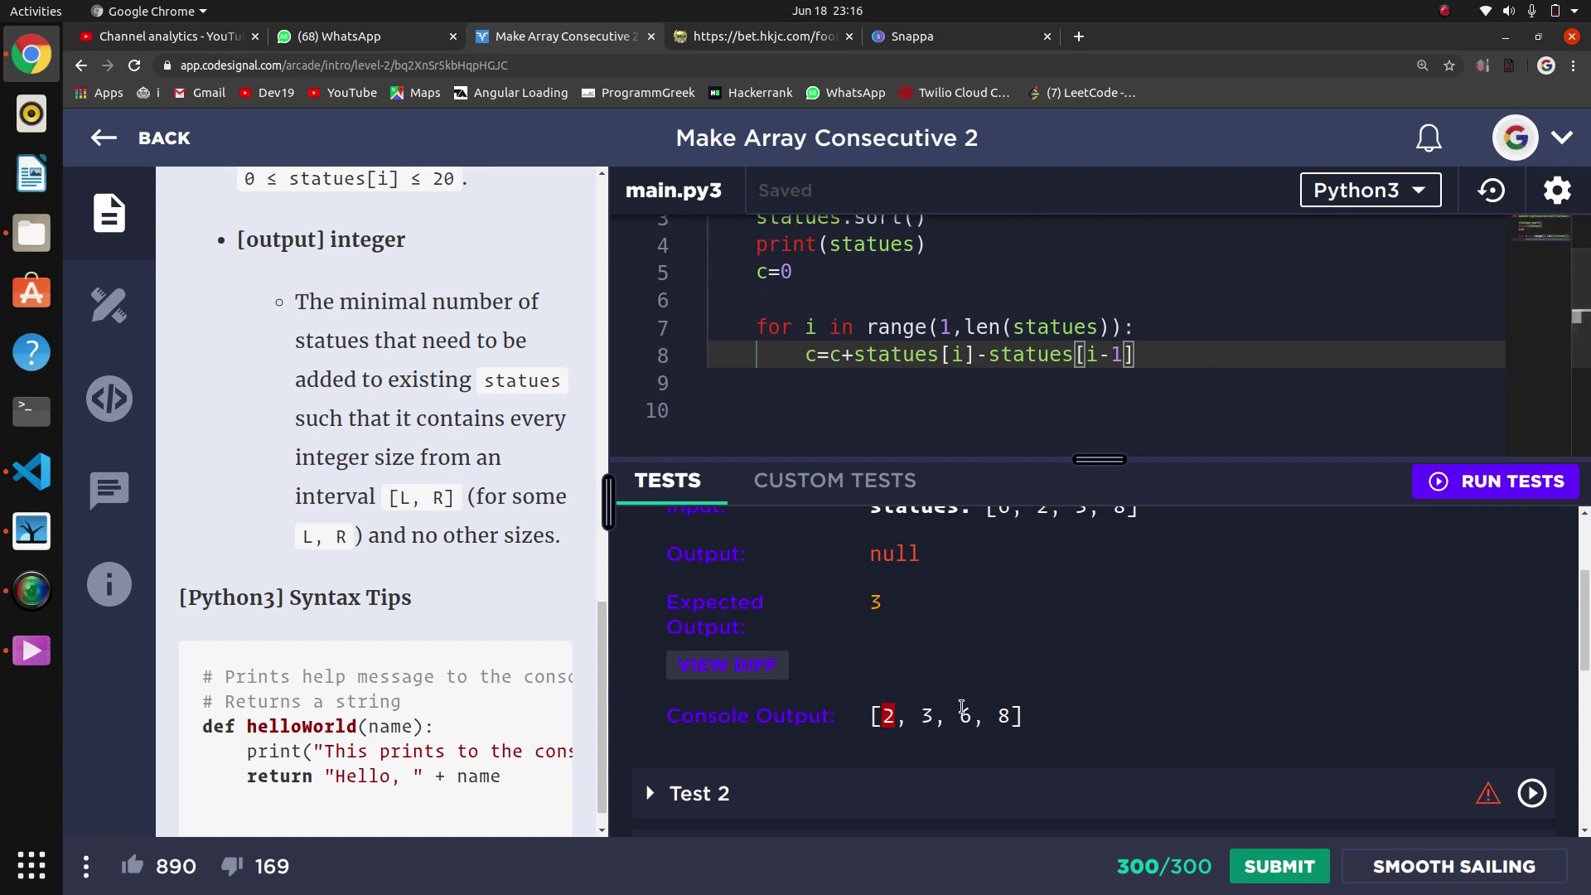
{"action": "left_click", "coordinate": [932, 719]}
{"action": "left_click_drag", "start_coordinate": [931, 720], "coordinate": [883, 719]}
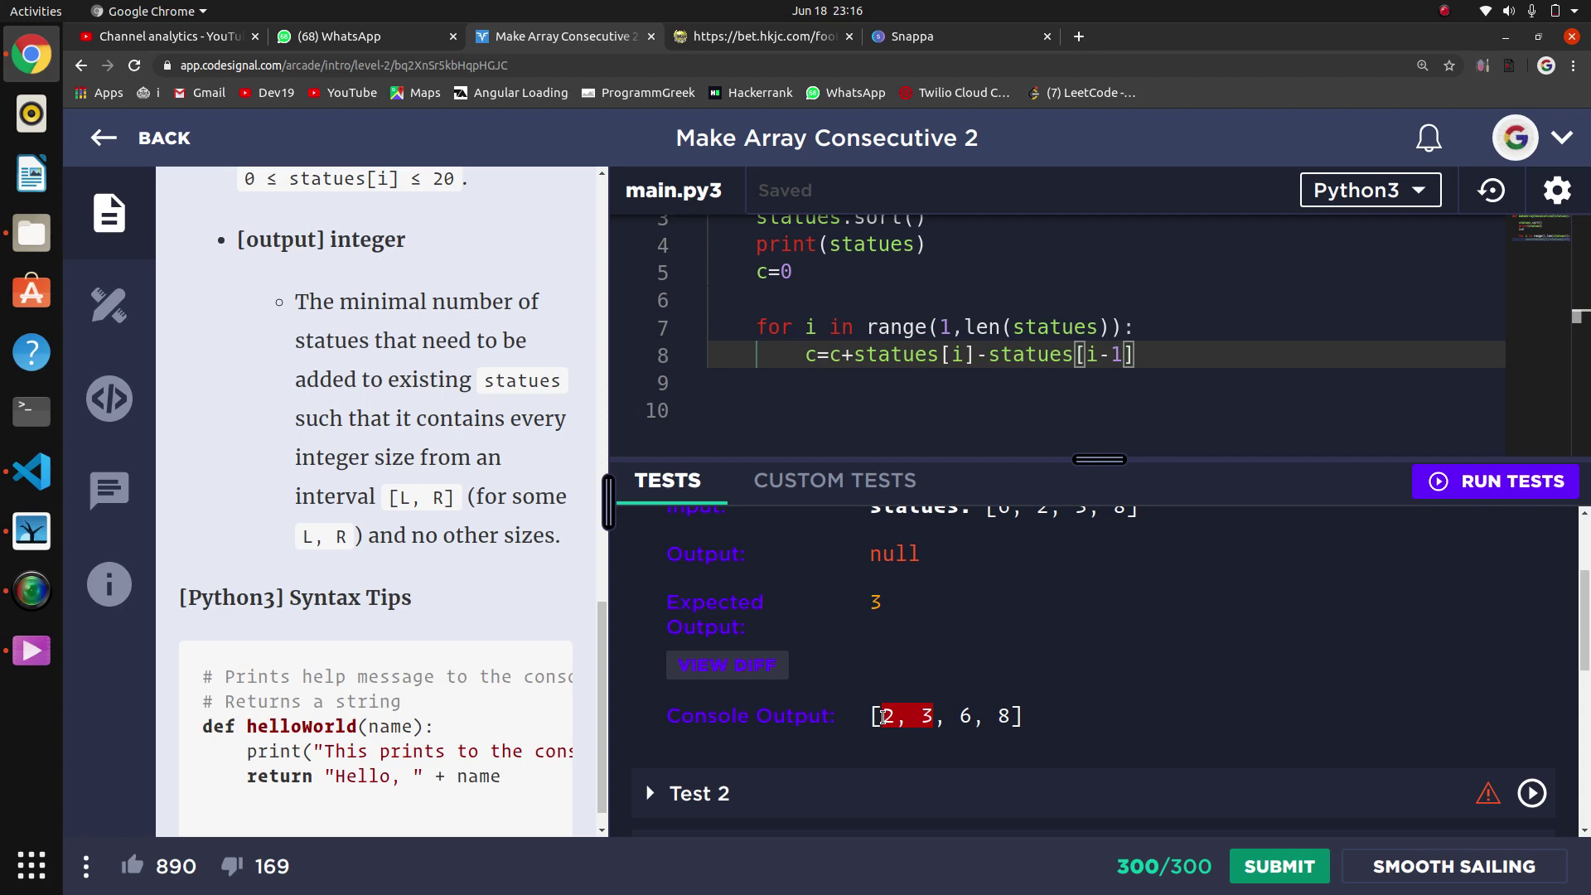
{"action": "left_click", "coordinate": [893, 721]}
{"action": "left_click_drag", "start_coordinate": [972, 716], "coordinate": [919, 716]}
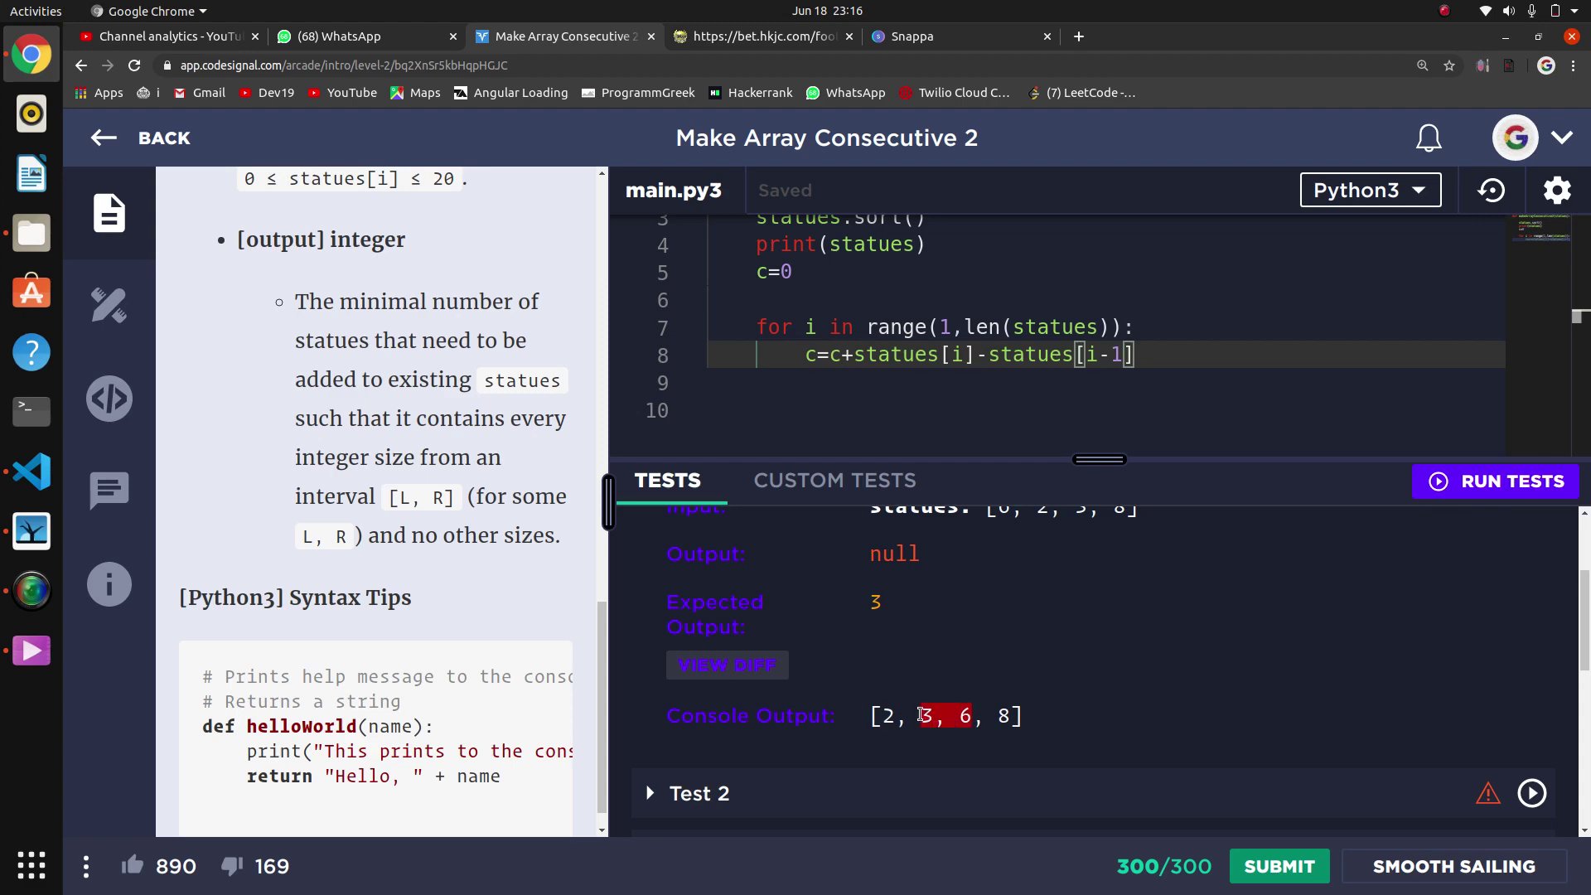
{"action": "left_click", "coordinate": [969, 734]}
{"action": "left_click_drag", "start_coordinate": [966, 717], "coordinate": [921, 717]}
{"action": "left_click", "coordinate": [911, 363]}
{"action": "double_click", "coordinate": [914, 356]}
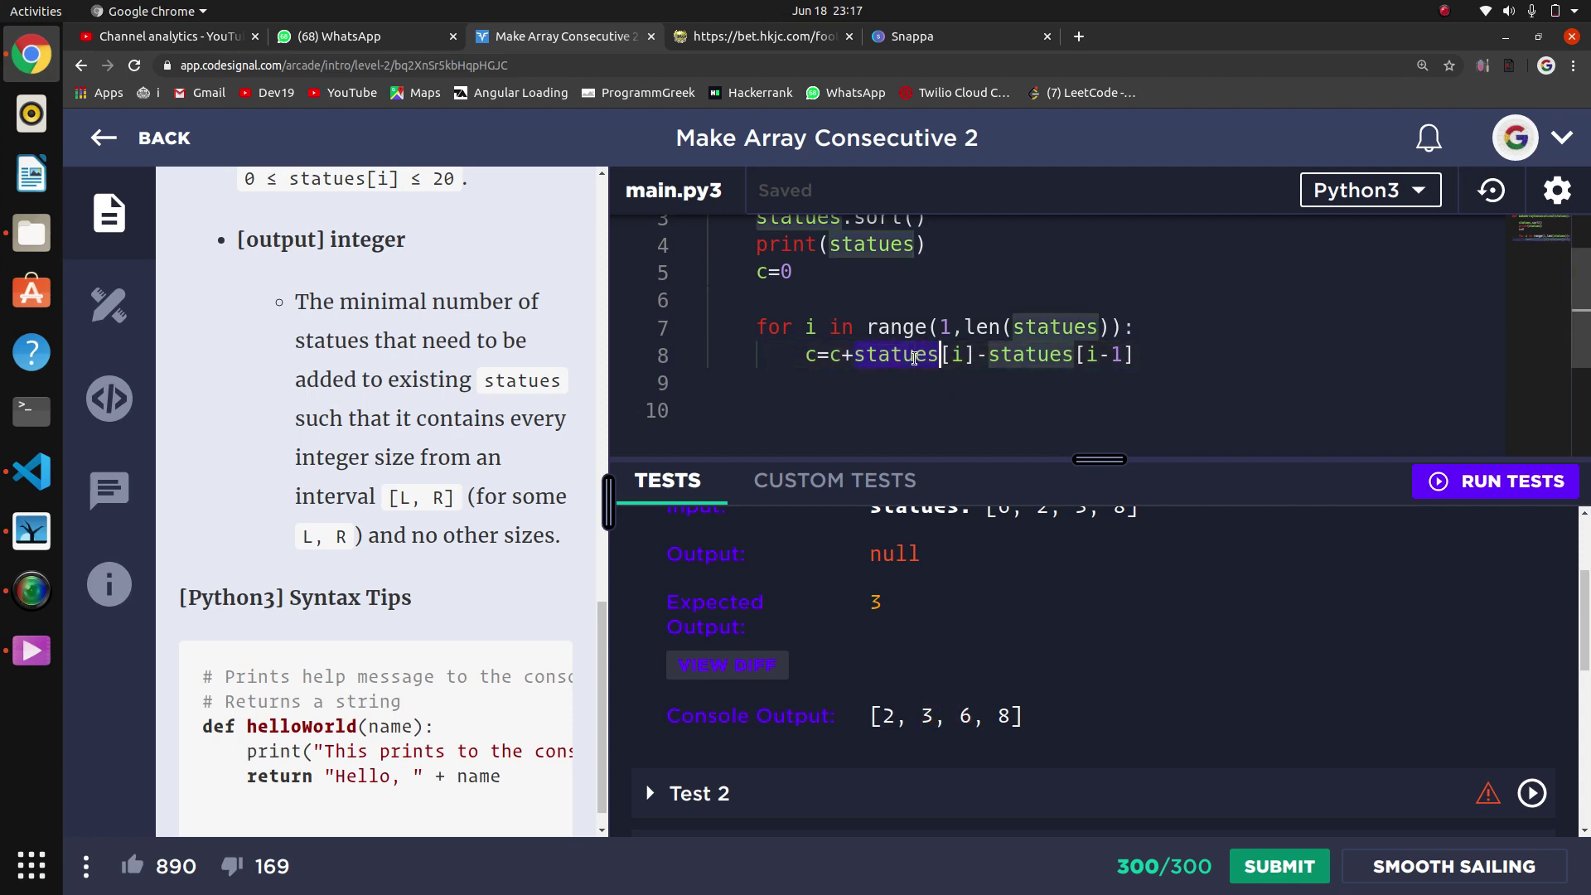
{"action": "left_click", "coordinate": [1131, 356]}
{"action": "left_click_drag", "start_coordinate": [1132, 357], "coordinate": [1024, 356]}
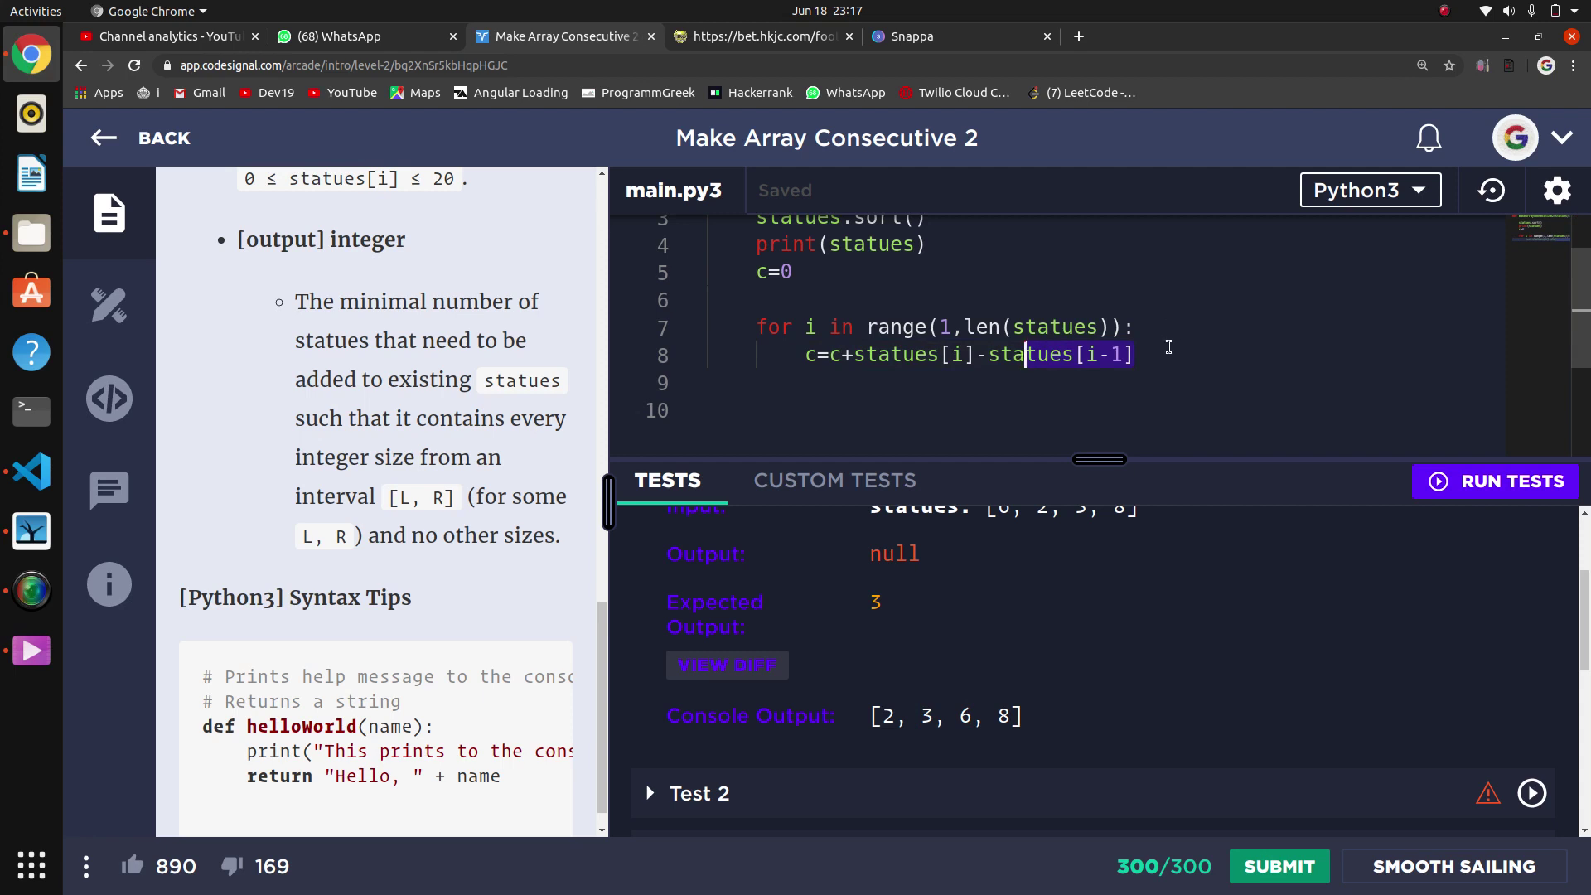
{"action": "left_click", "coordinate": [926, 712]}
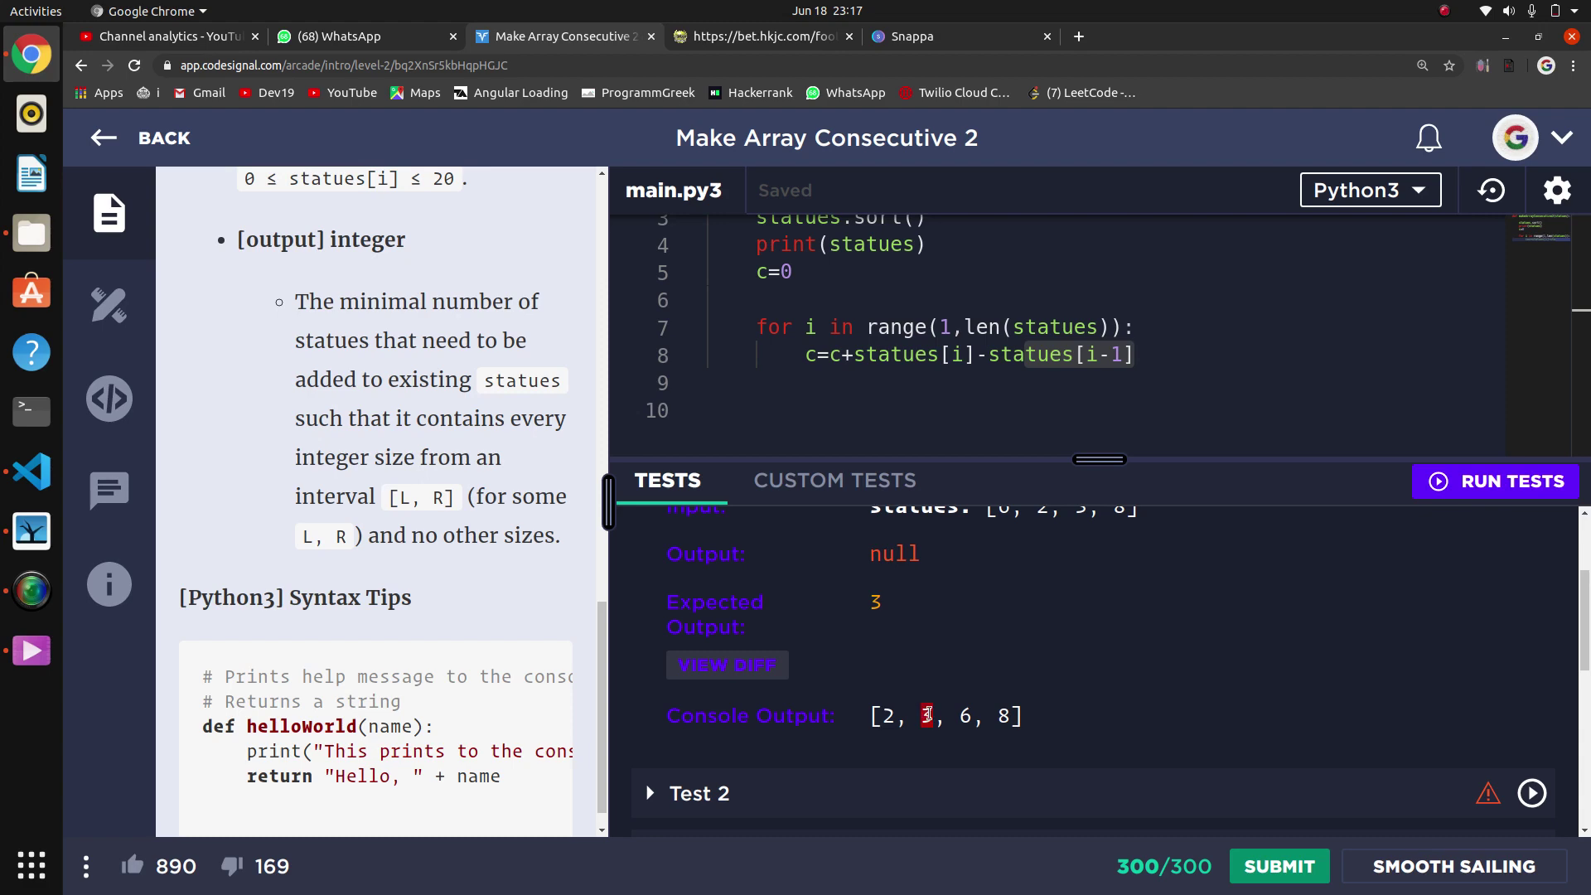
Change the trailing +1 on line 8 to -1.
{"action": "left_click", "coordinate": [1160, 353]}
{"action": "type", "text": "+1"}
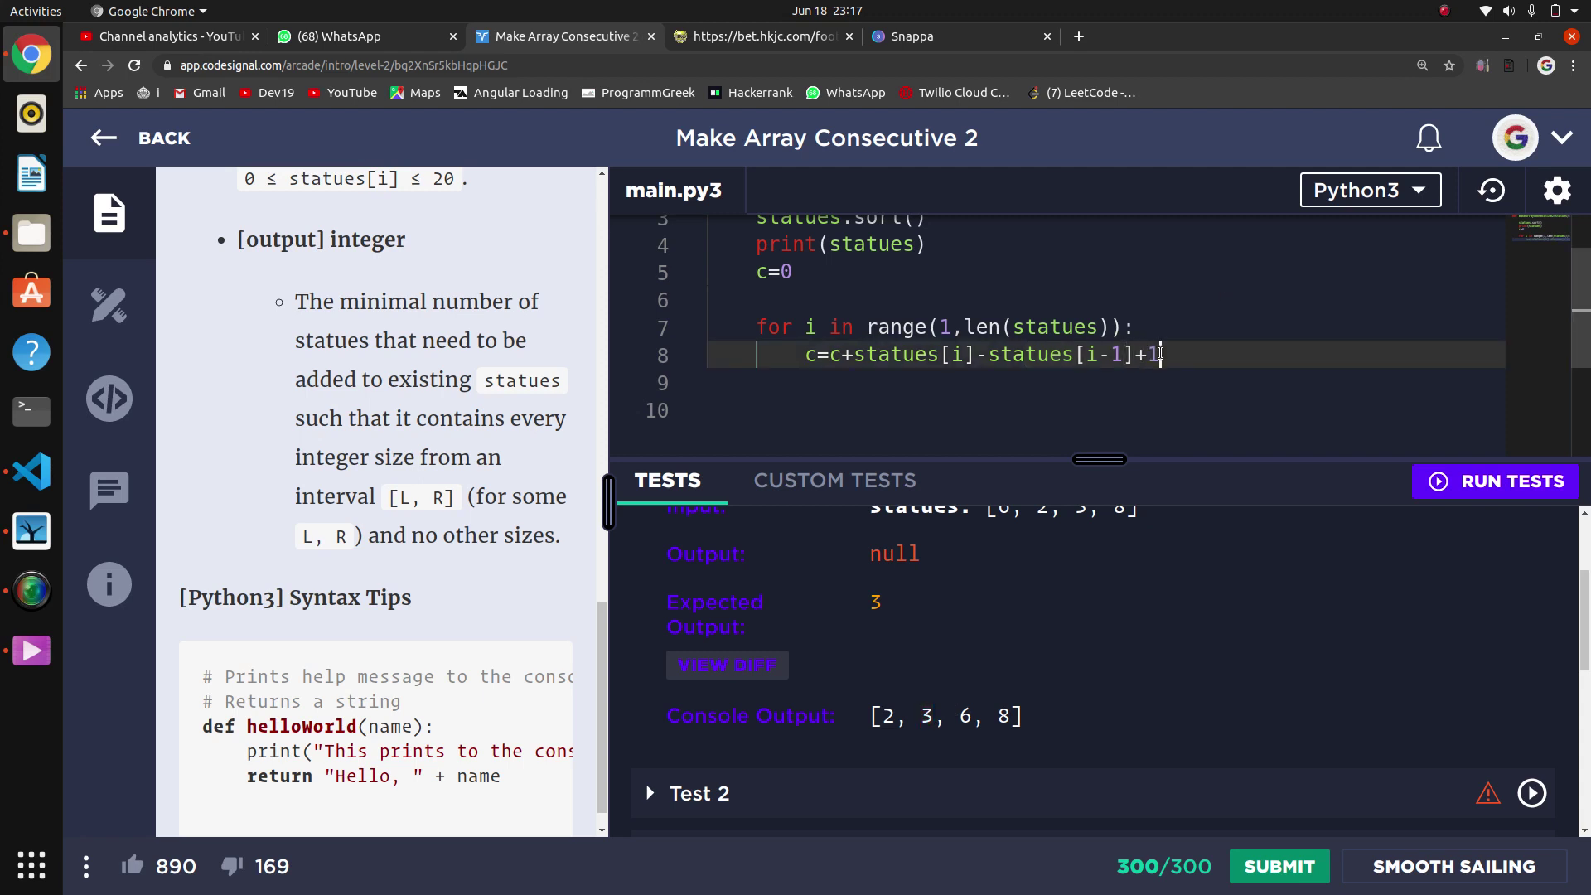
{"action": "key", "text": "Left"}
{"action": "key", "text": "Delete"}
{"action": "type", "text": "-"}
Add print(c) after the loop and run the sample tests, which pass 0/5.
{"action": "key", "text": "Return"}
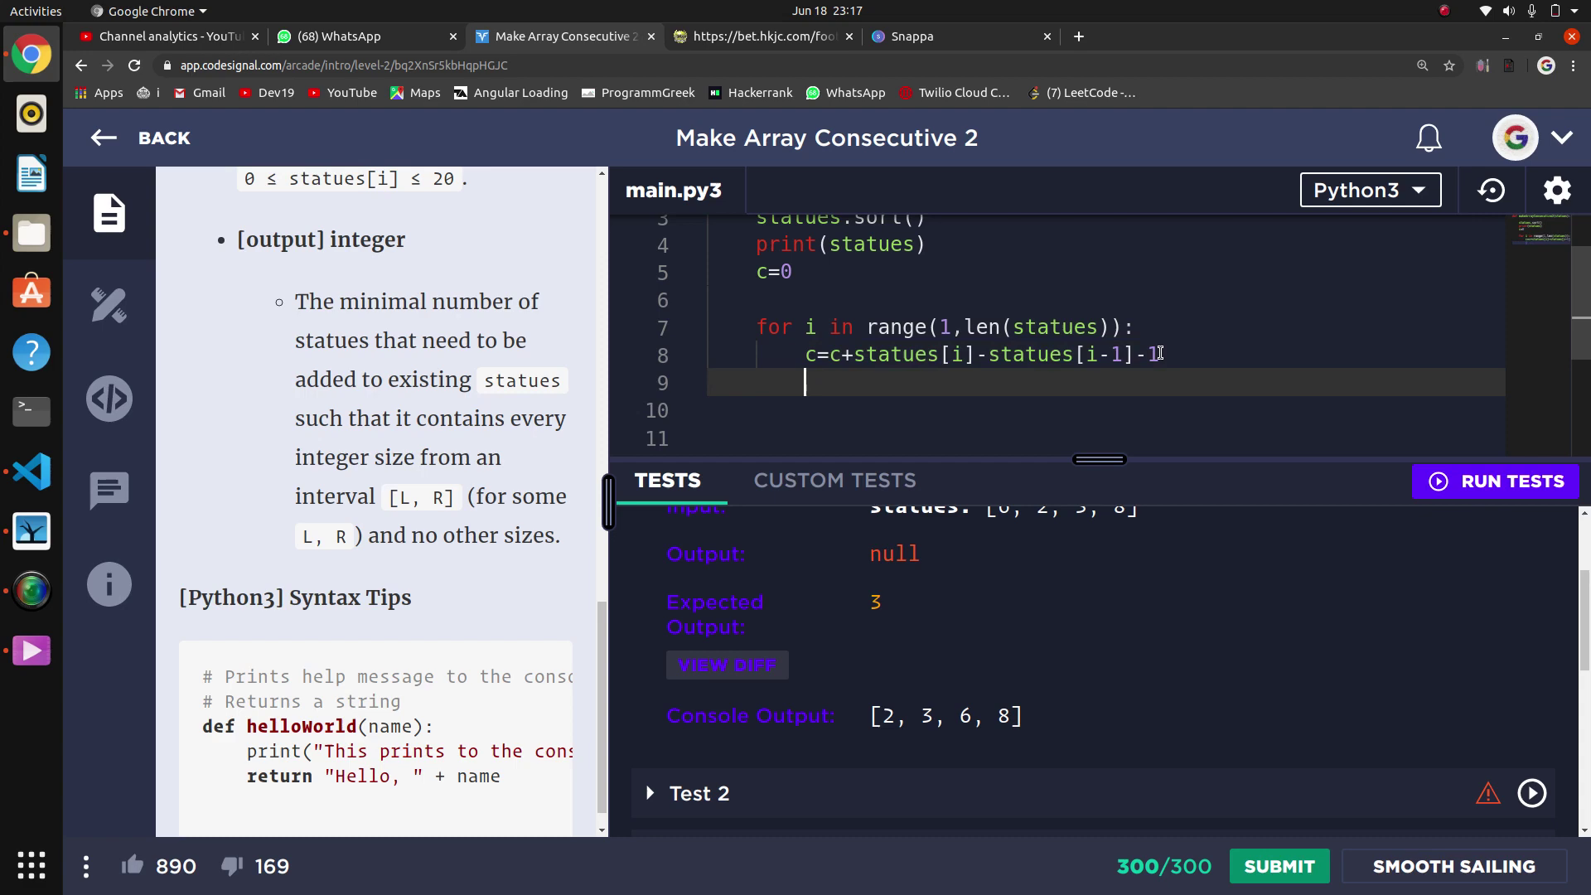
{"action": "key", "text": "Return"}
{"action": "type", "text": "p"}
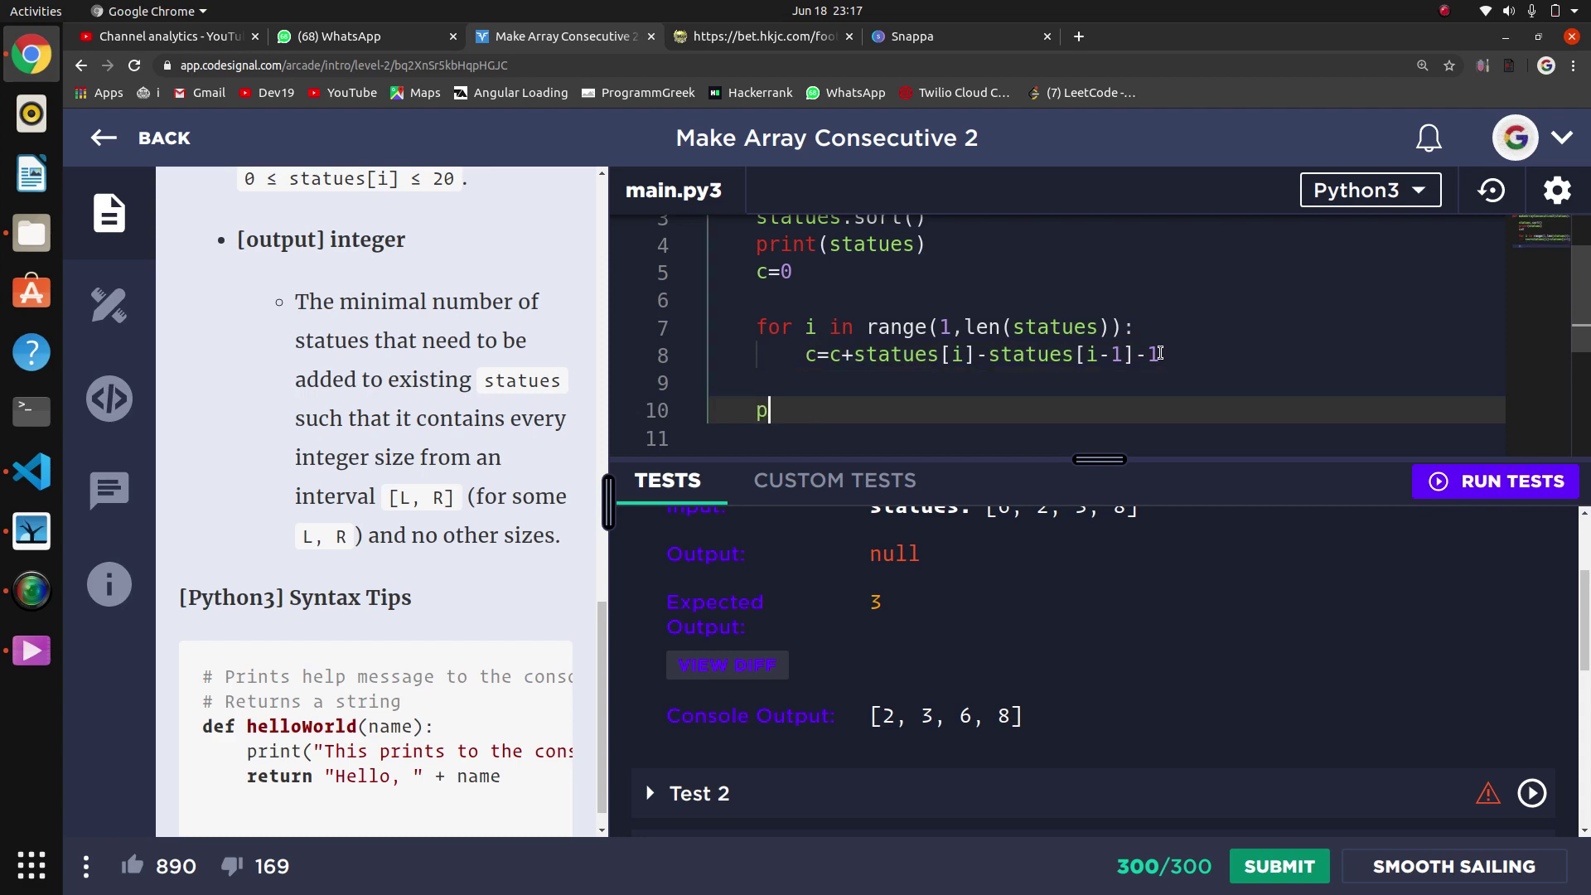
{"action": "type", "text": "rint("}
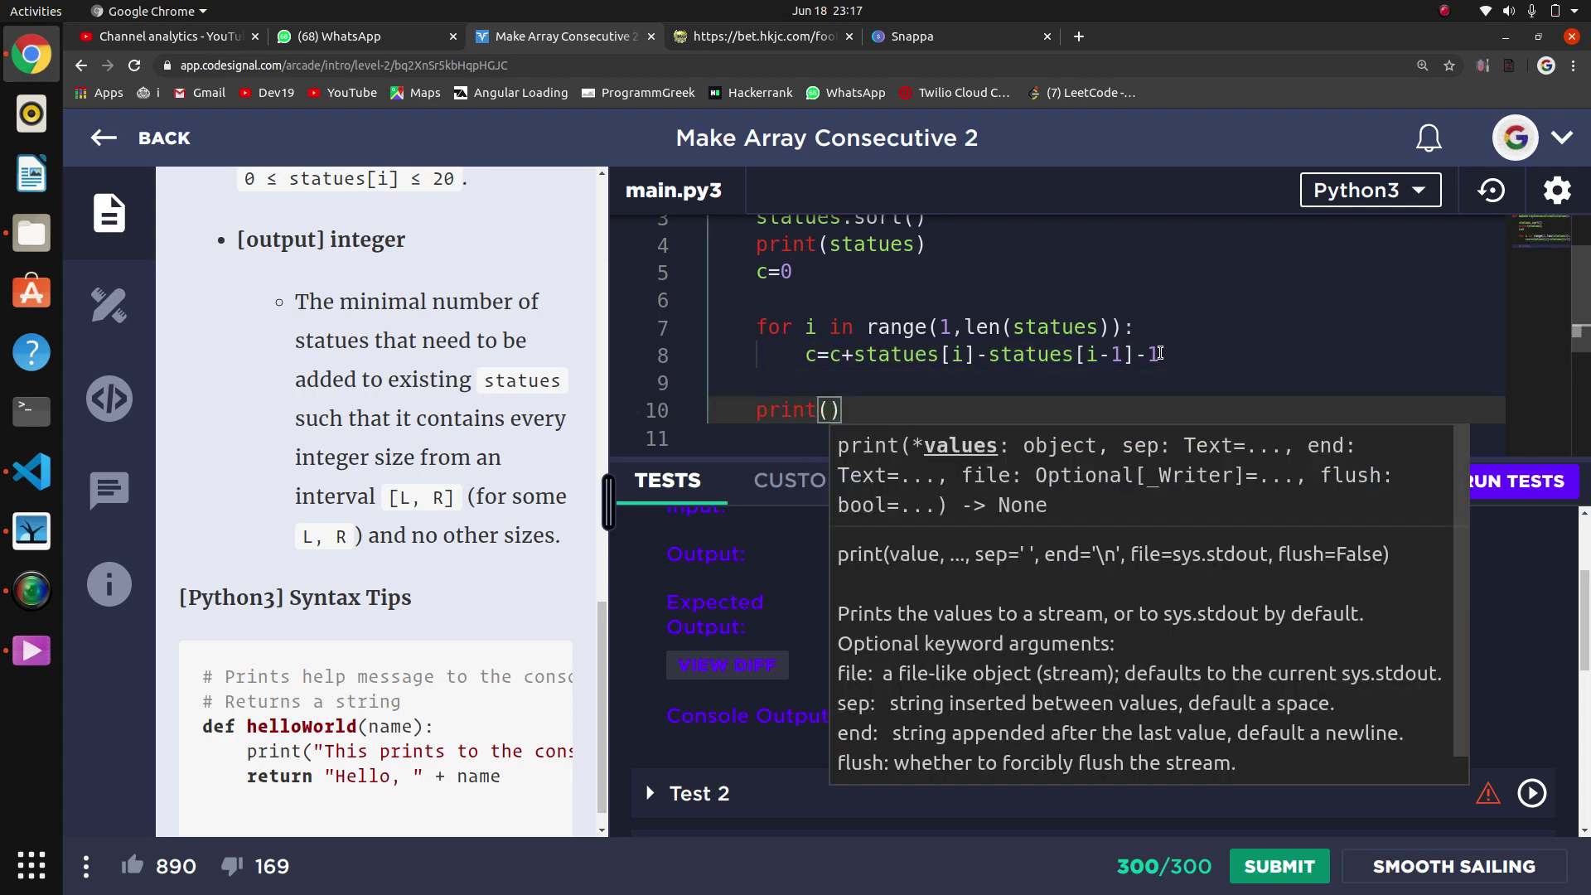
{"action": "type", "text": "c"}
{"action": "left_click", "coordinate": [1160, 354]}
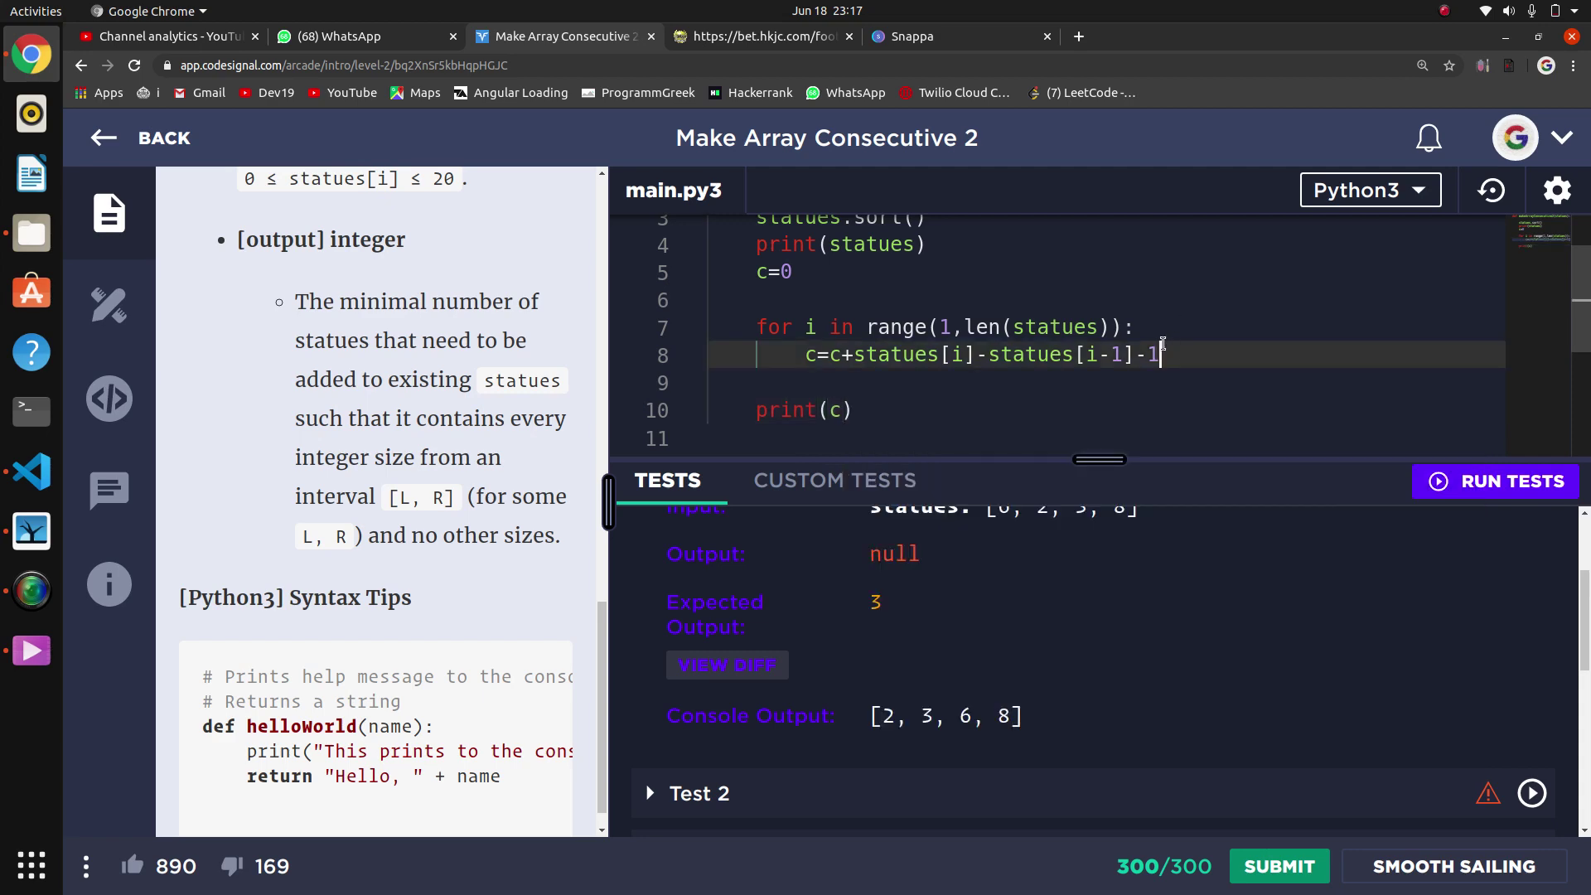
{"action": "left_click", "coordinate": [1492, 482]}
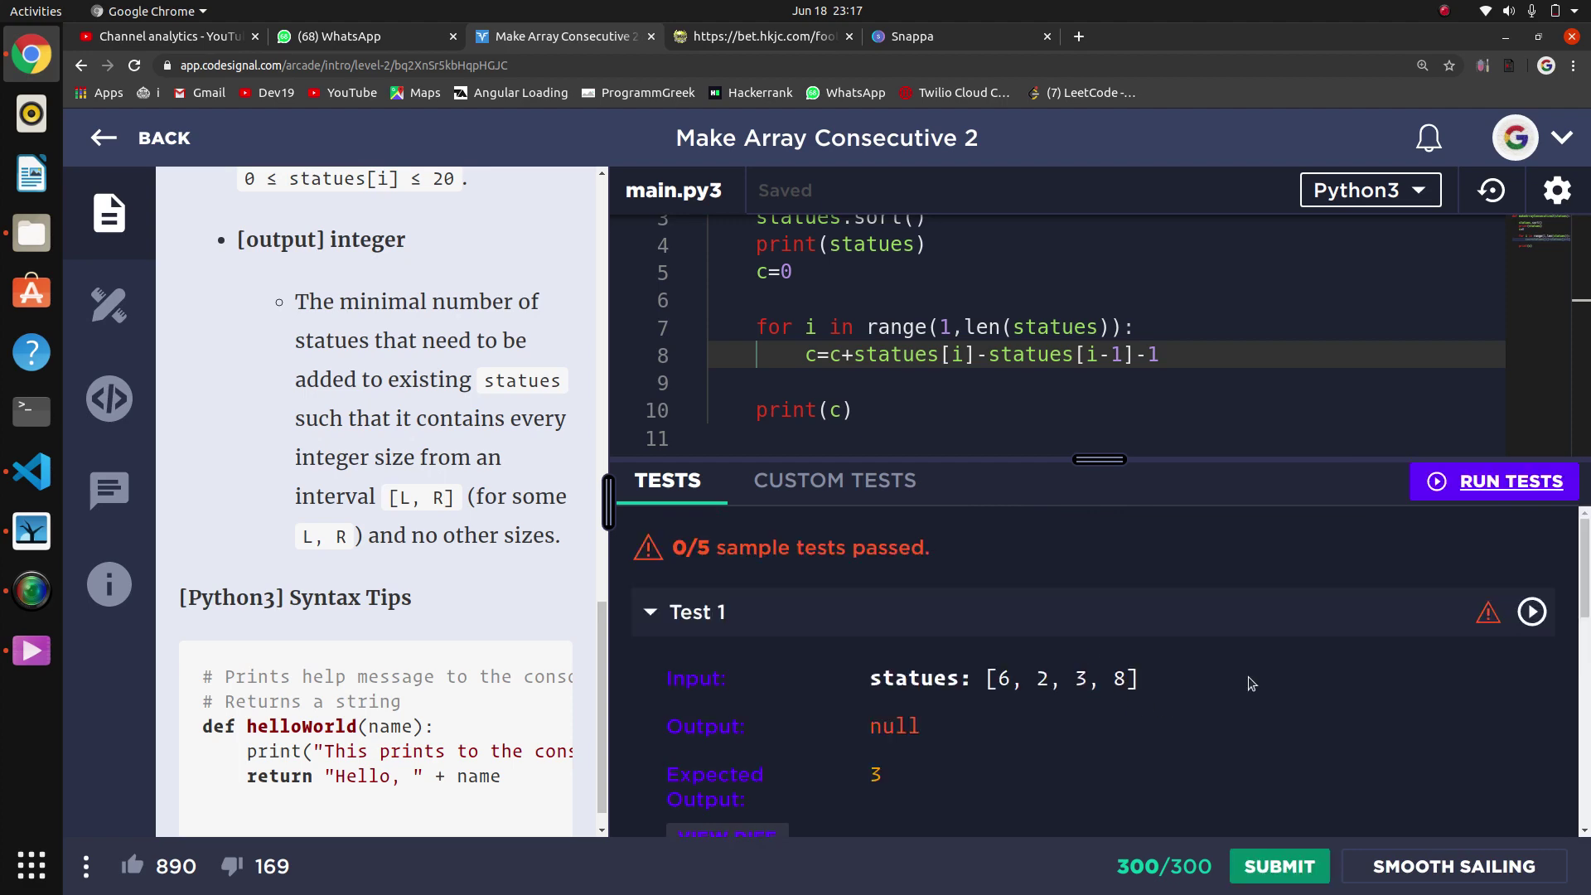
{"action": "scroll", "coordinate": [1248, 682], "scroll_direction": "down", "scroll_amount": 1}
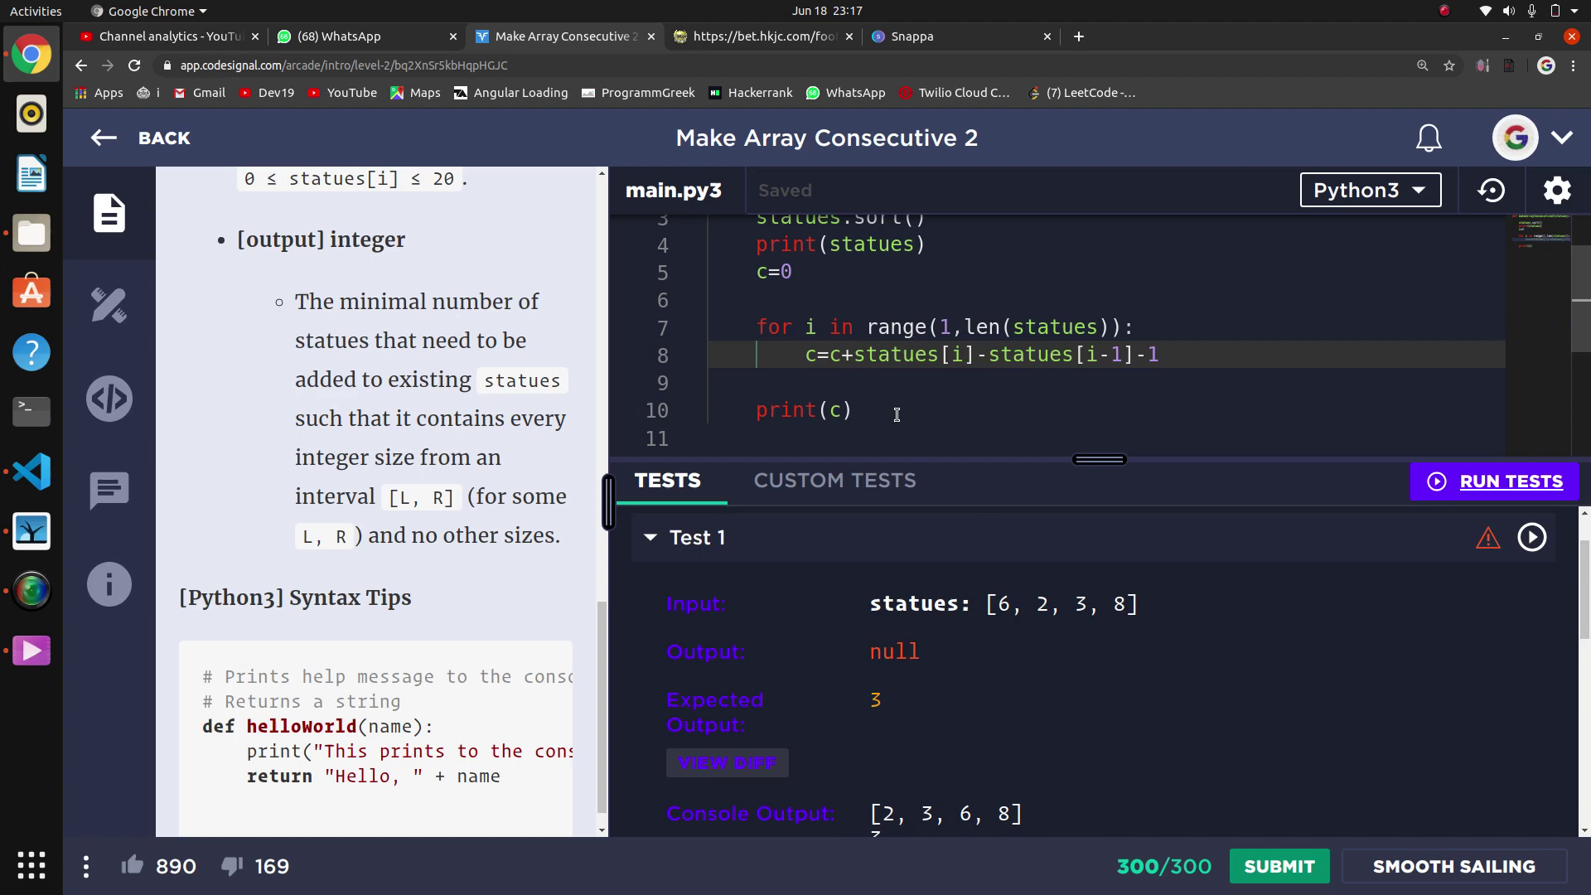
Replace print(c) with return c and rerun the sample tests.
{"action": "left_click_drag", "start_coordinate": [896, 415], "coordinate": [759, 408]}
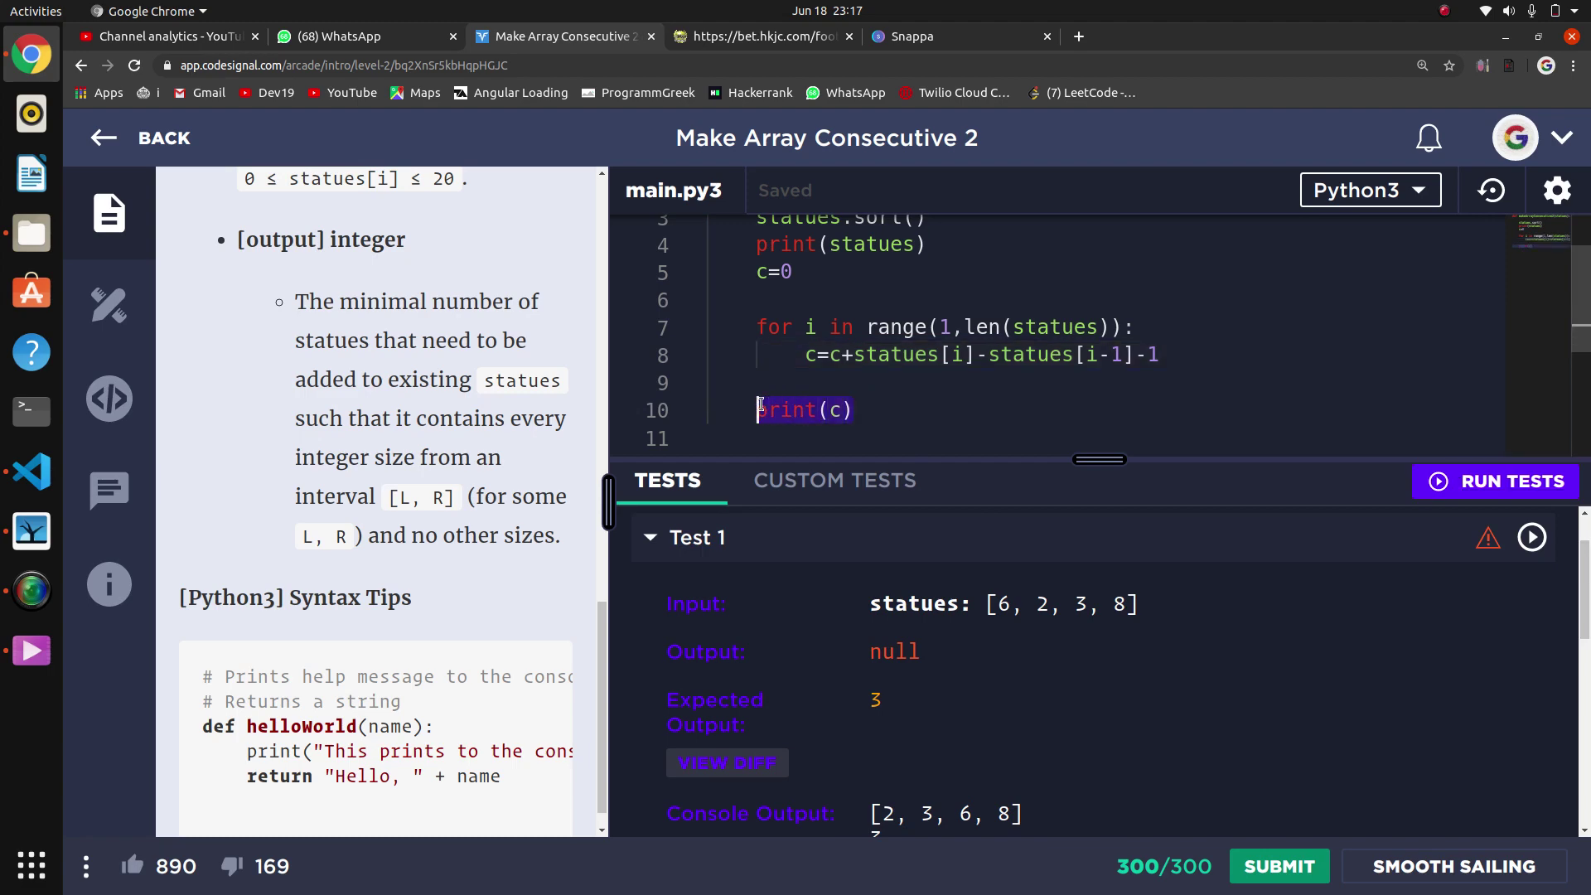
{"action": "type", "text": "return c"}
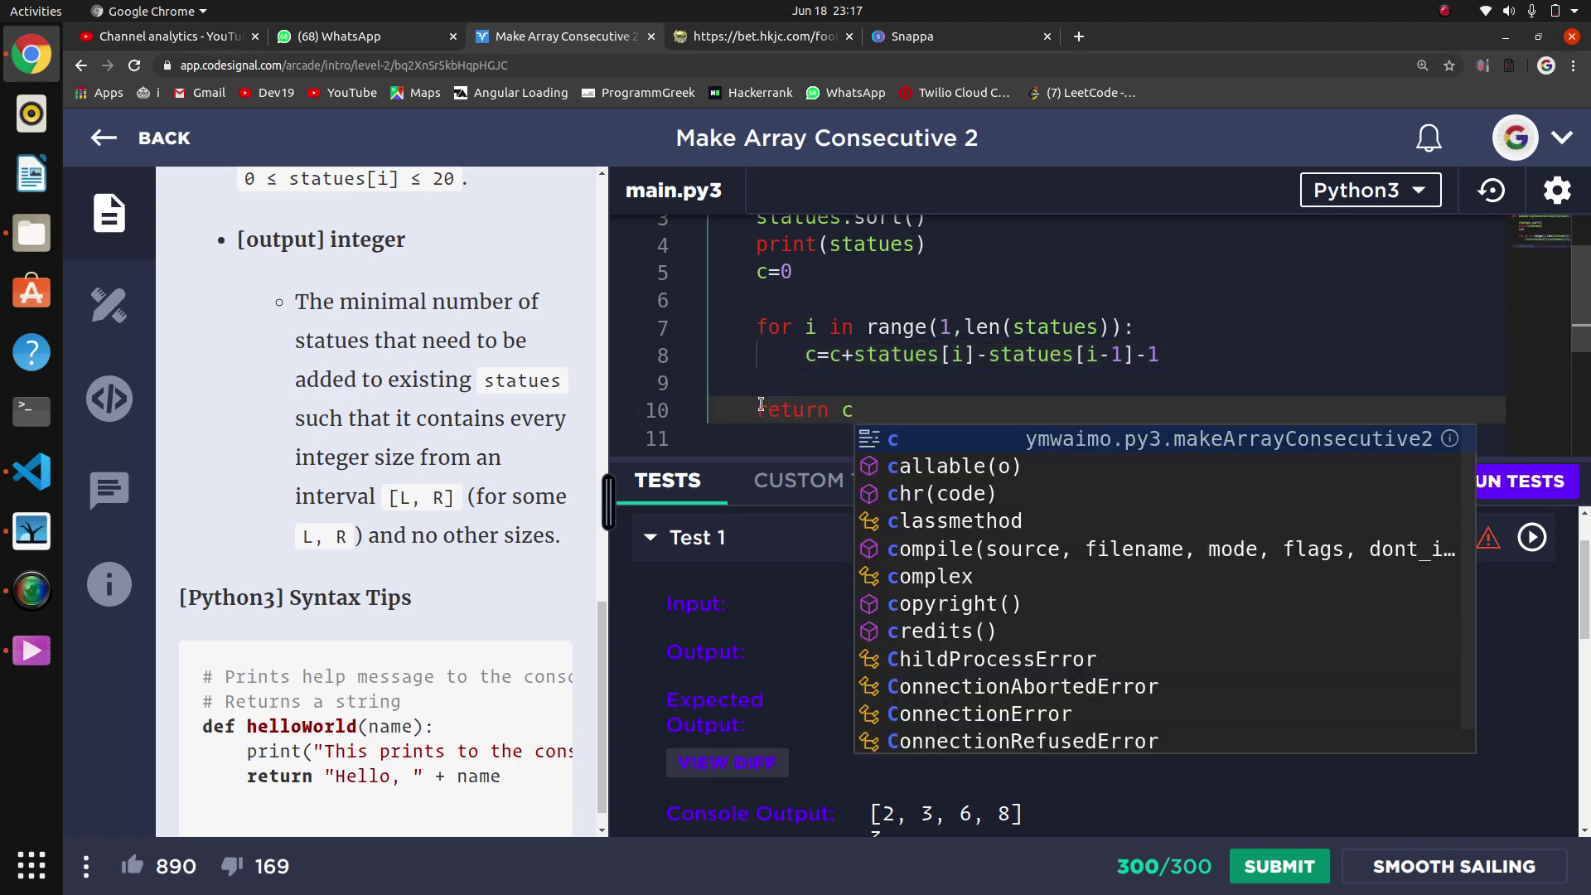
{"action": "left_click", "coordinate": [1500, 469]}
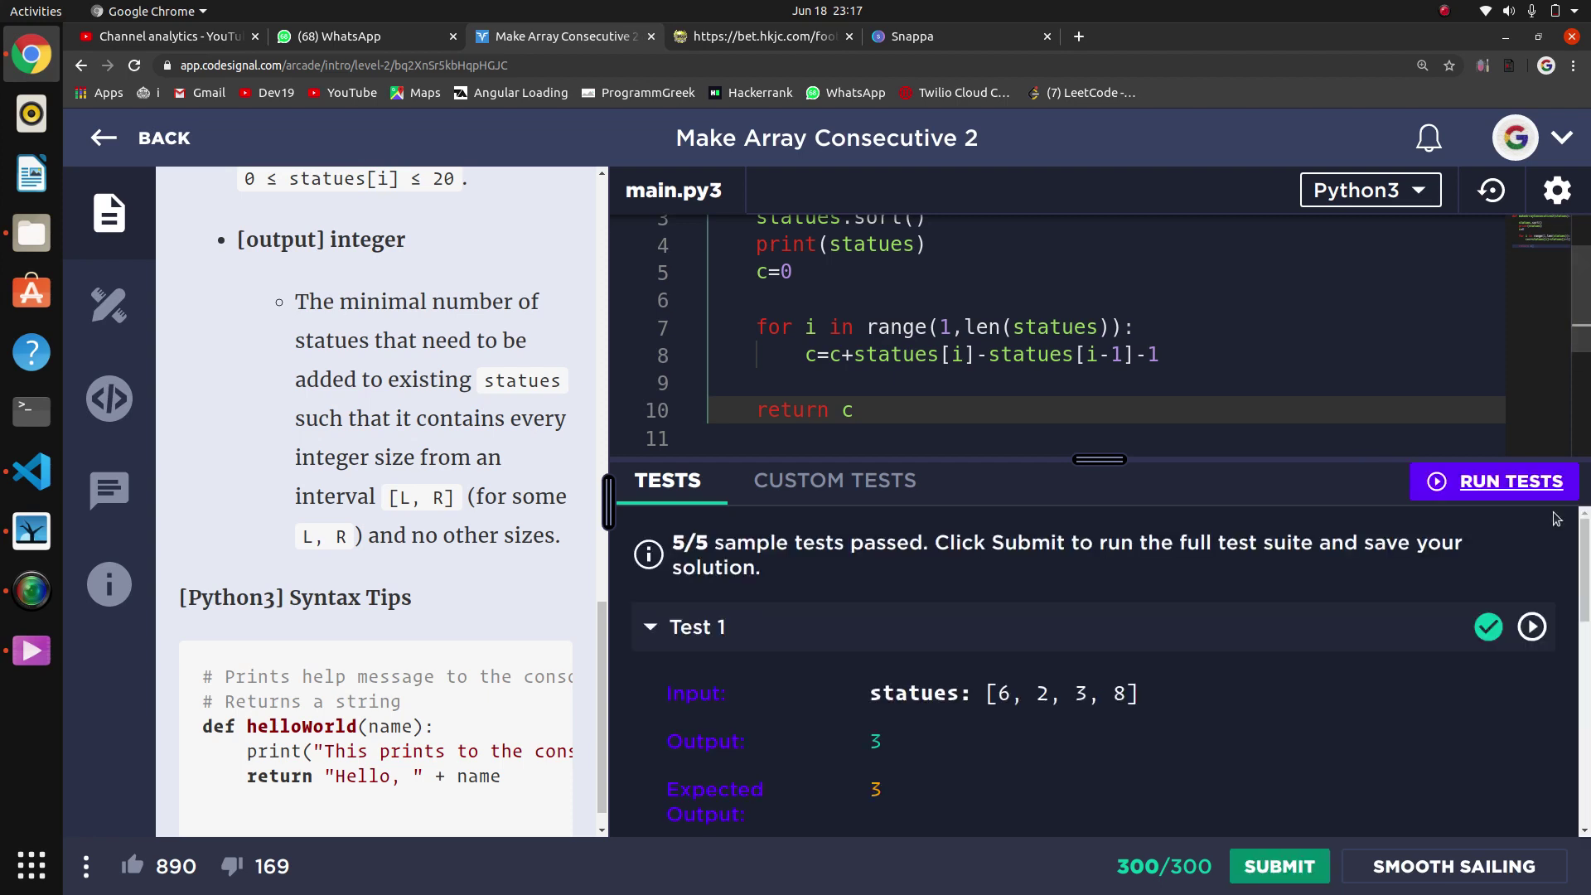
{"action": "scroll", "coordinate": [1586, 622], "scroll_direction": "down", "scroll_amount": 3}
{"action": "scroll", "coordinate": [1588, 622], "scroll_direction": "down", "scroll_amount": 2}
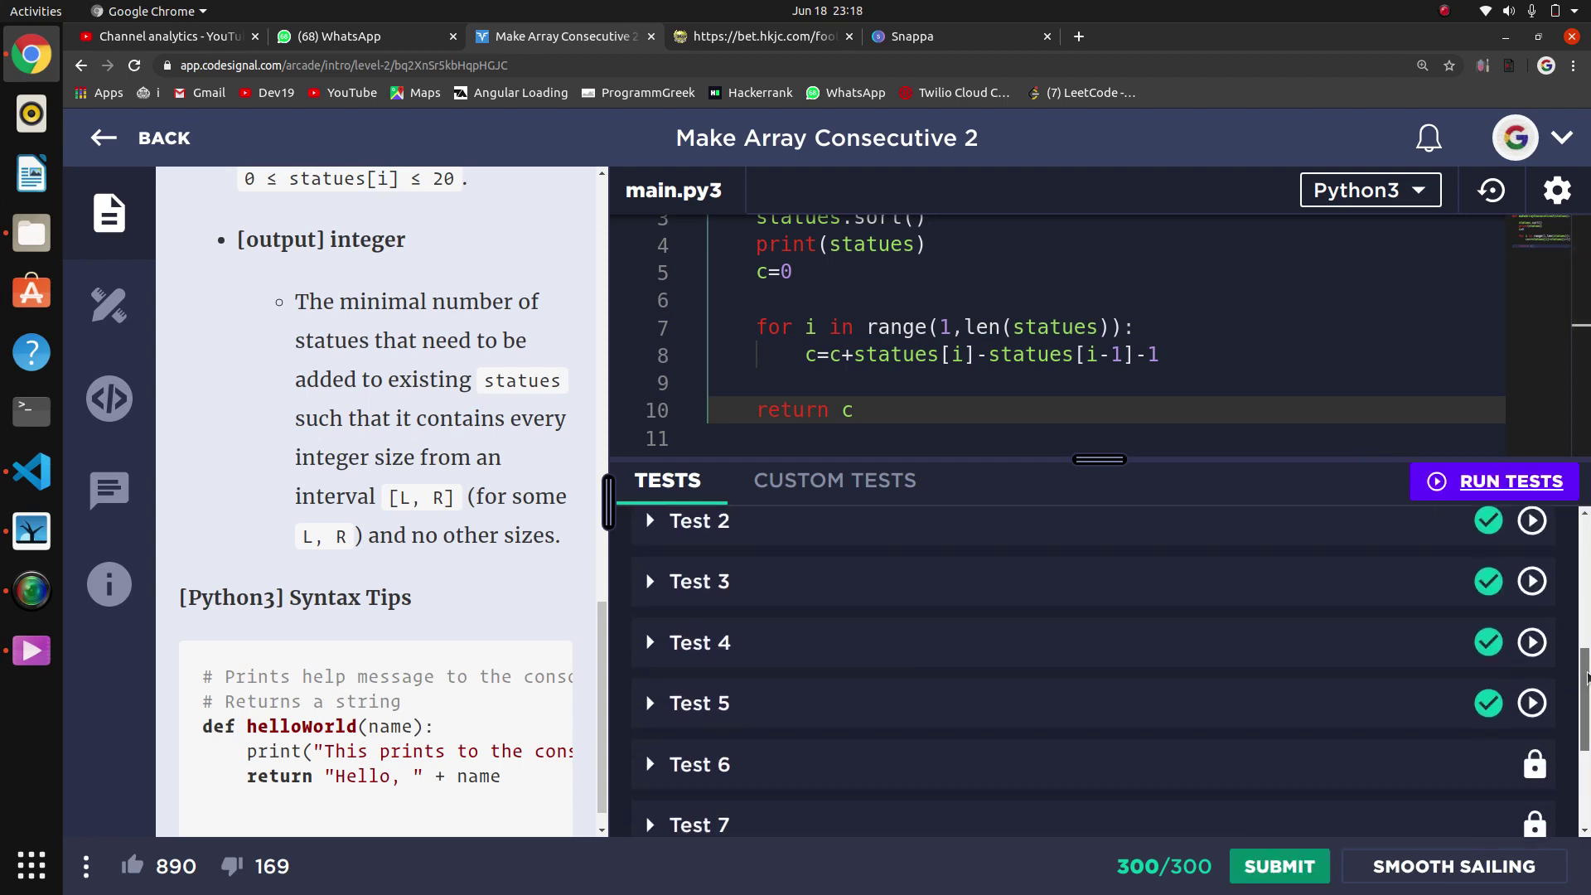
{"action": "scroll", "coordinate": [1586, 622], "scroll_direction": "down", "scroll_amount": 2}
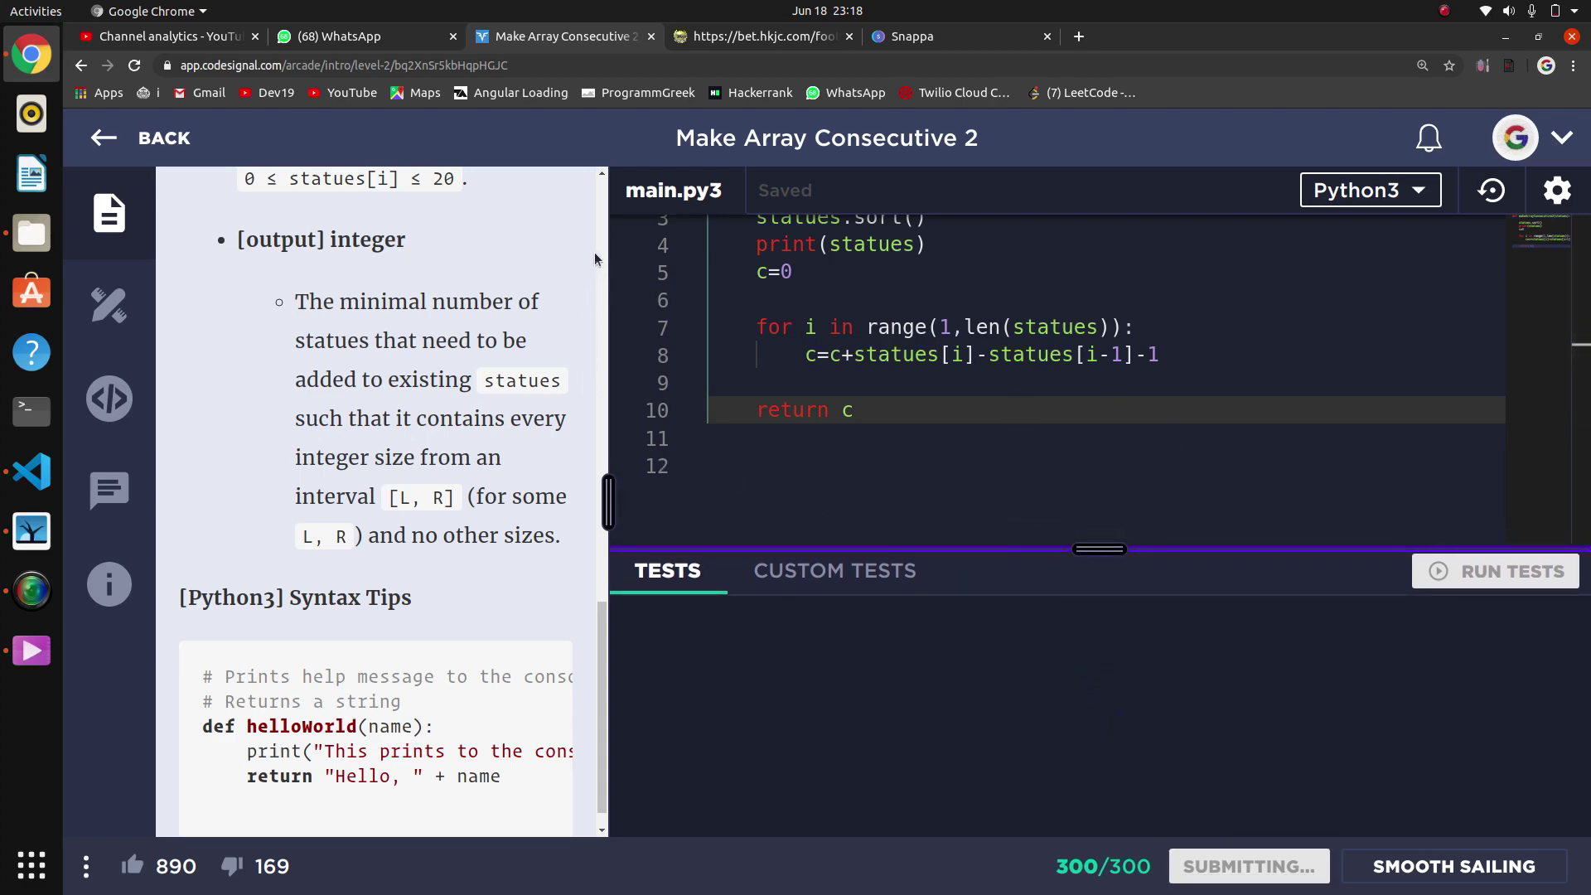
Highlight the loop and return lines, then close the feedback dialog to reveal 10/10 tests passed.
{"action": "left_click_drag", "start_coordinate": [888, 428], "coordinate": [819, 328]}
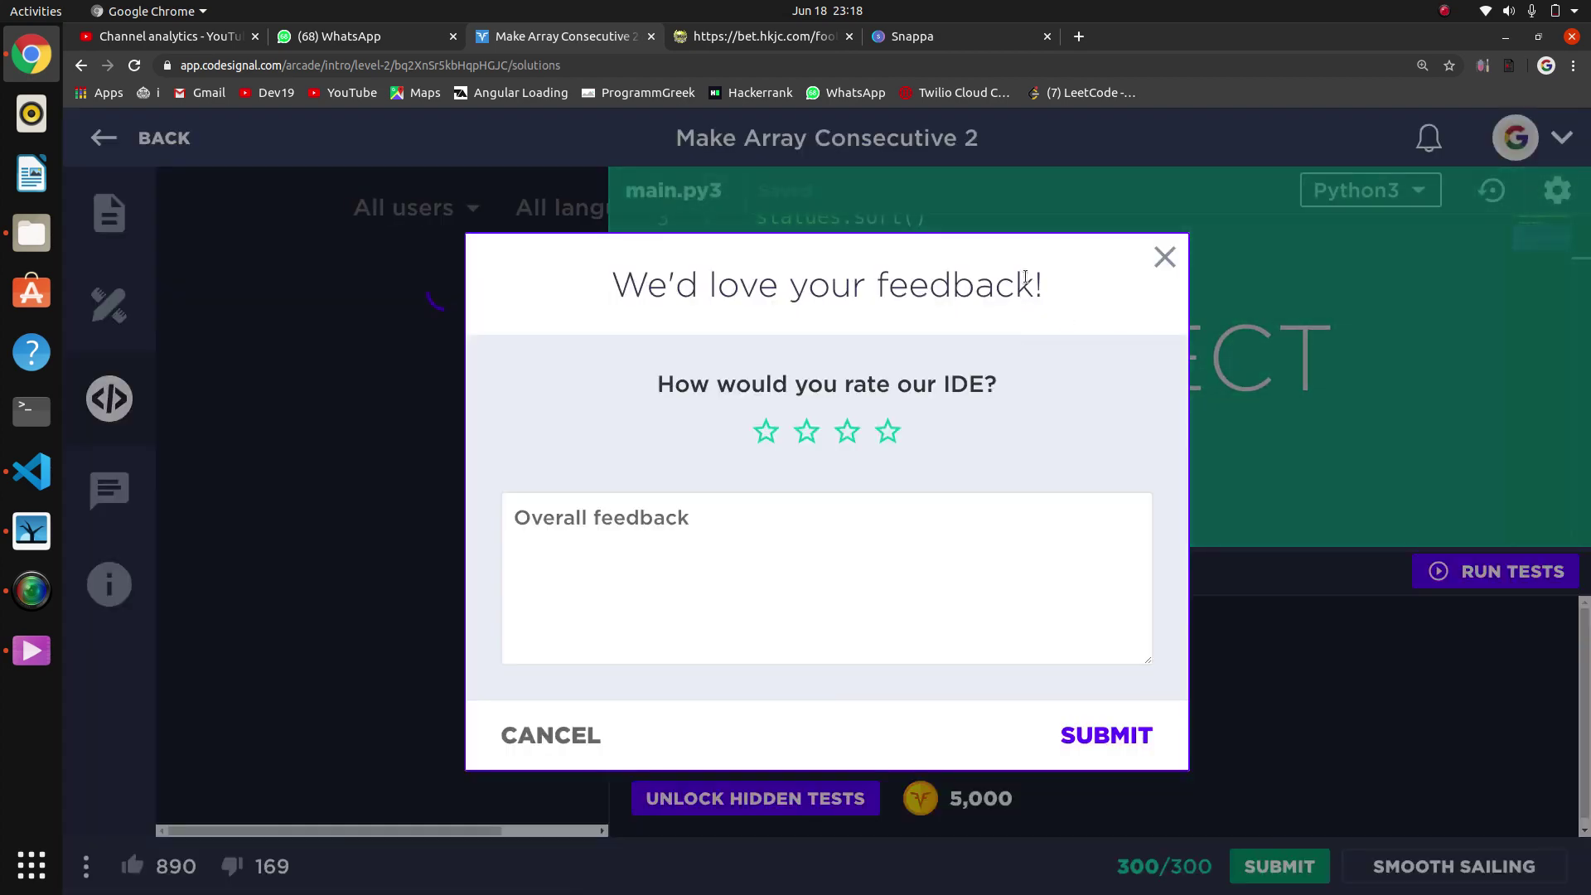
{"action": "left_click", "coordinate": [1163, 256]}
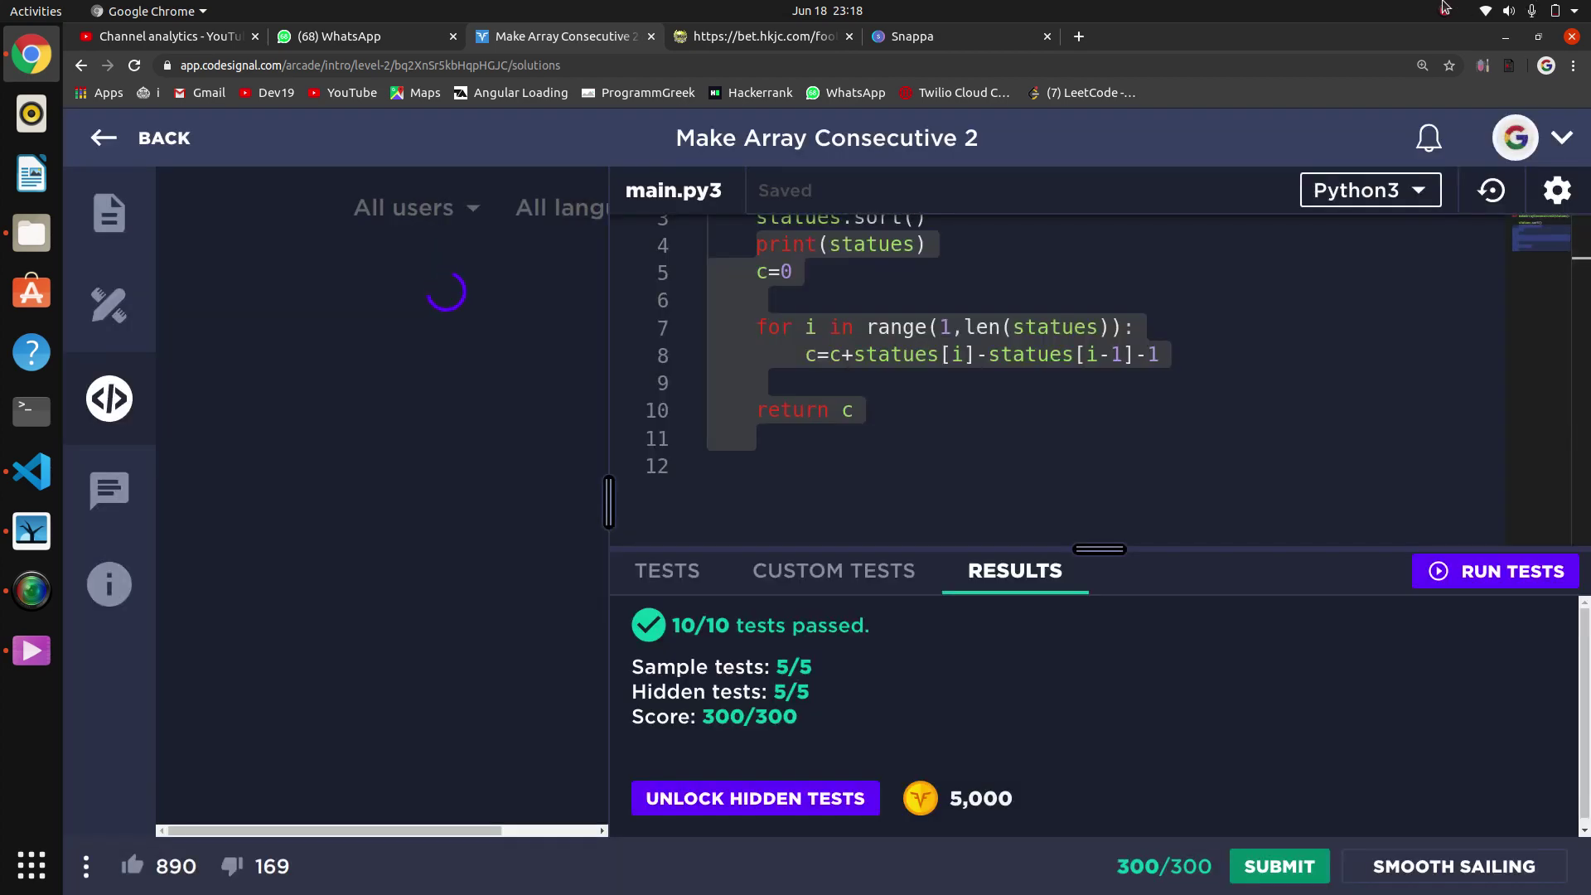